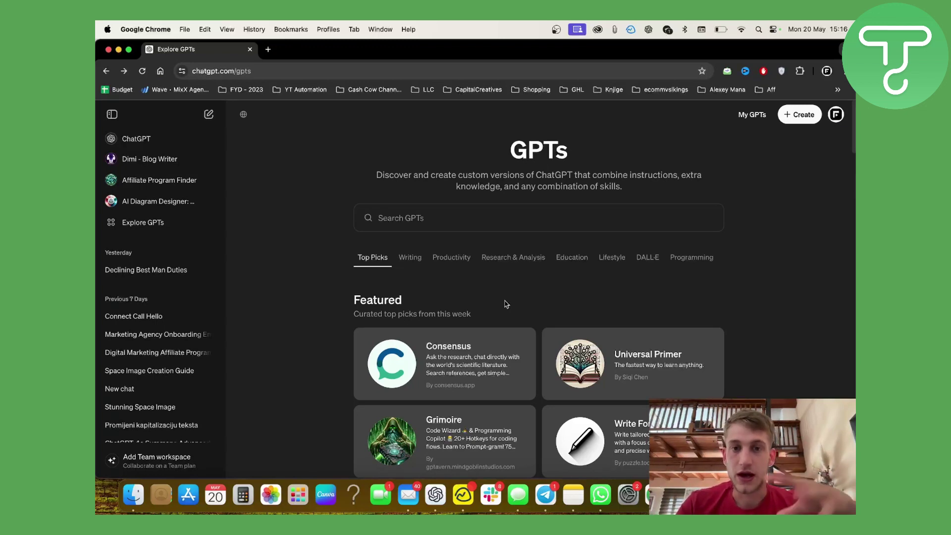
- Switch to the Infinite Ballers Shopify storefront and look over its homepage banner, story section and product listing
{"action": "key", "text": "ctrl+Right"}
{"action": "key", "text": "ctrl+Right"}
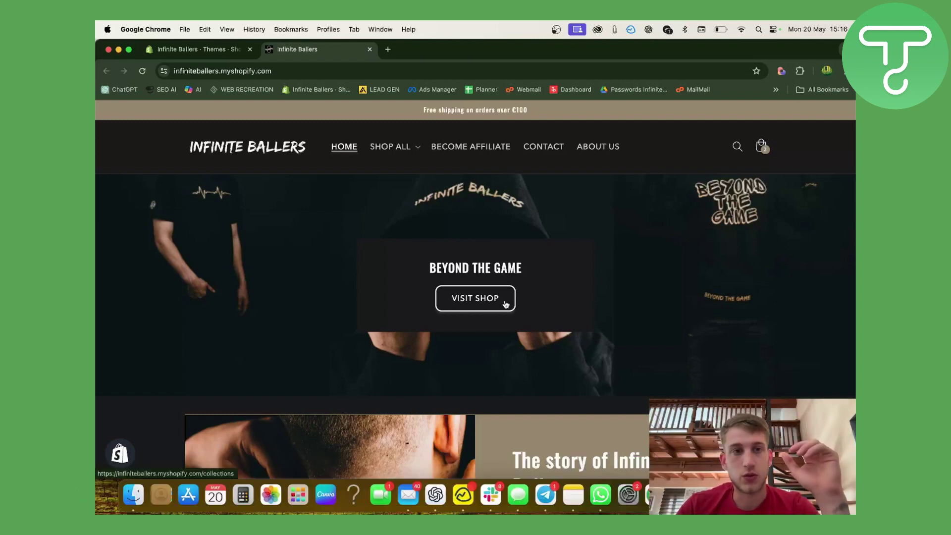
{"action": "scroll", "coordinate": [264, 263], "scroll_direction": "down", "scroll_amount": 6}
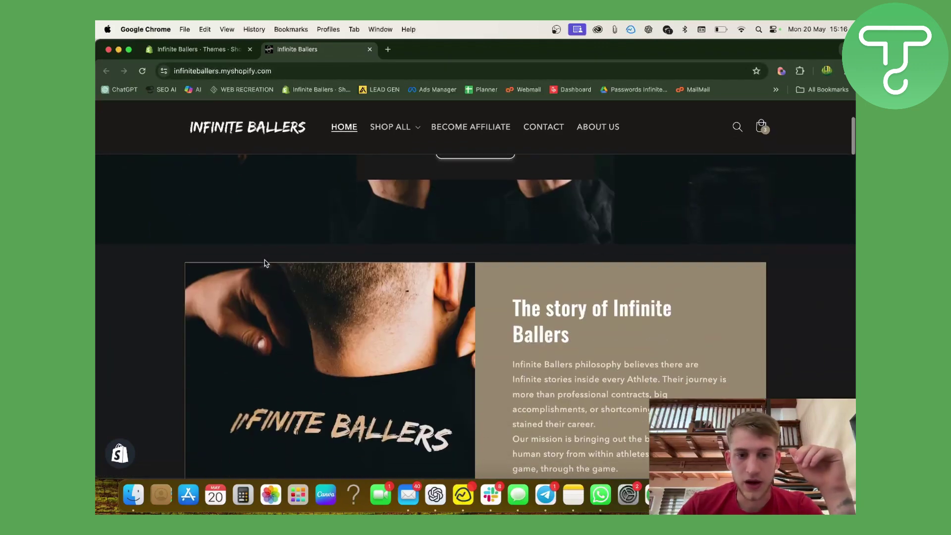
{"action": "scroll", "coordinate": [265, 262], "scroll_direction": "up", "scroll_amount": 6}
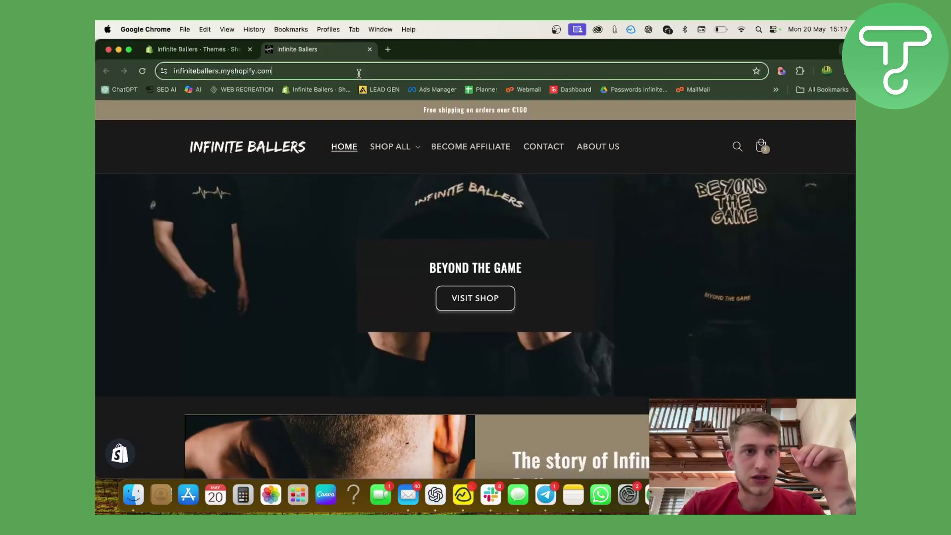
{"action": "left_click", "coordinate": [359, 72]}
{"action": "left_click", "coordinate": [359, 74]}
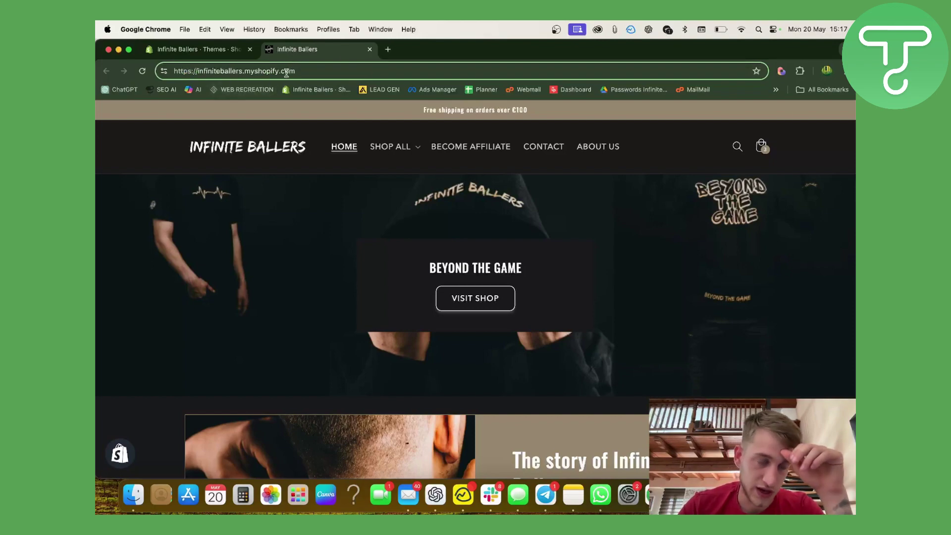
{"action": "scroll", "coordinate": [413, 390], "scroll_direction": "down", "scroll_amount": 15}
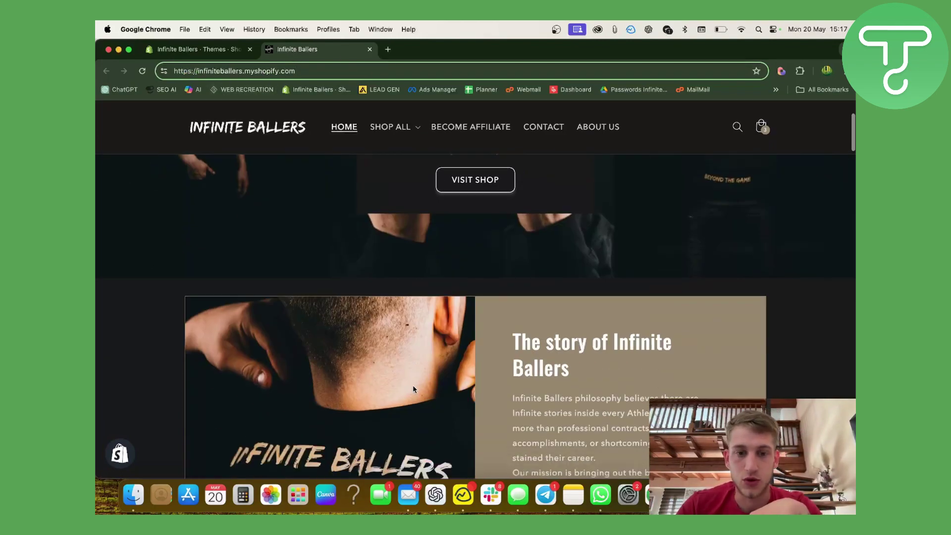
{"action": "scroll", "coordinate": [415, 390], "scroll_direction": "up", "scroll_amount": 6}
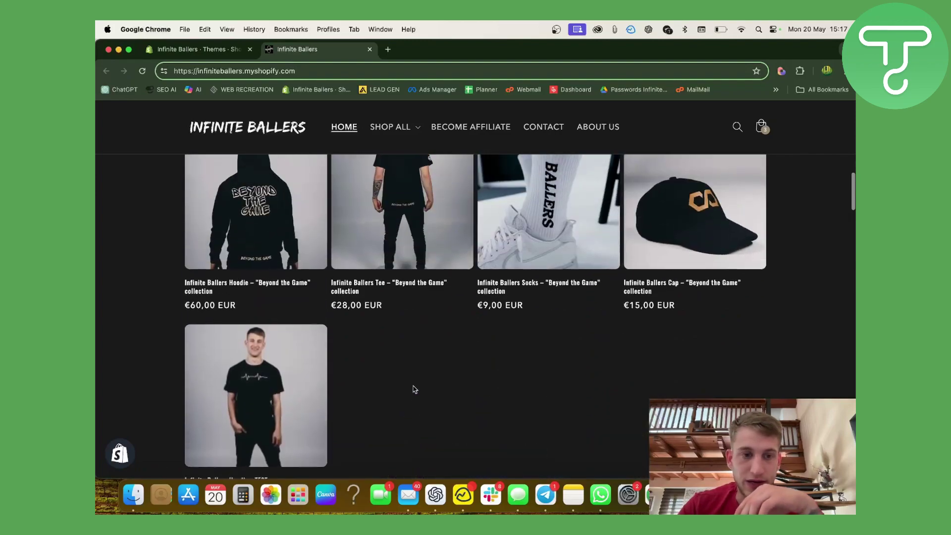
- Return to the ChatGPT window and open the list of the account's own custom GPTs
{"action": "key", "text": "ctrl+Left"}
{"action": "key", "text": "ctrl+Right"}
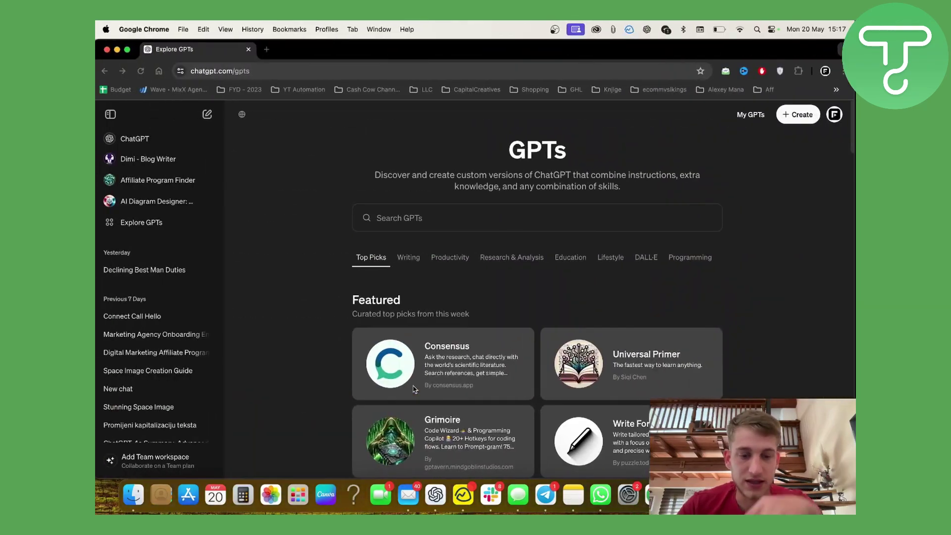
{"action": "key", "text": "ctrl+Up"}
{"action": "mouse_move", "coordinate": [402, 47]}
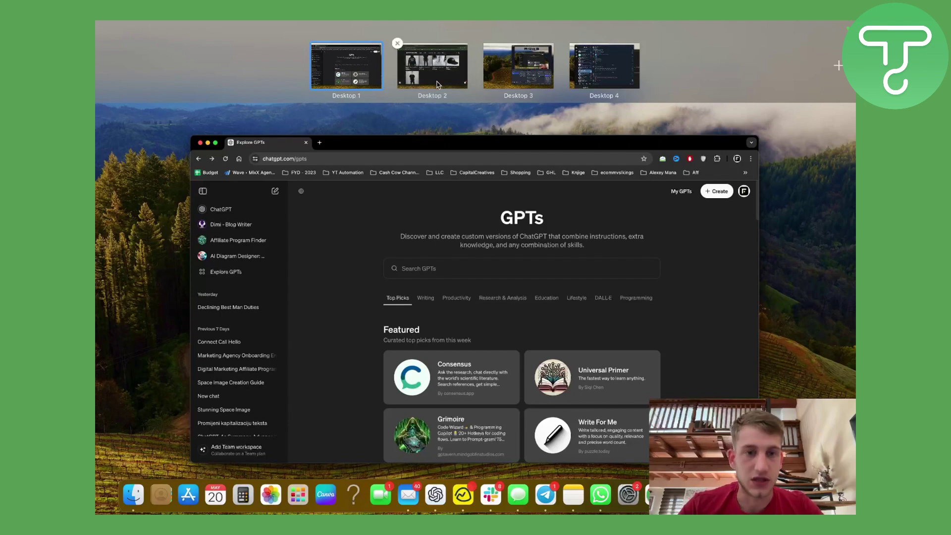
{"action": "left_click", "coordinate": [333, 269]}
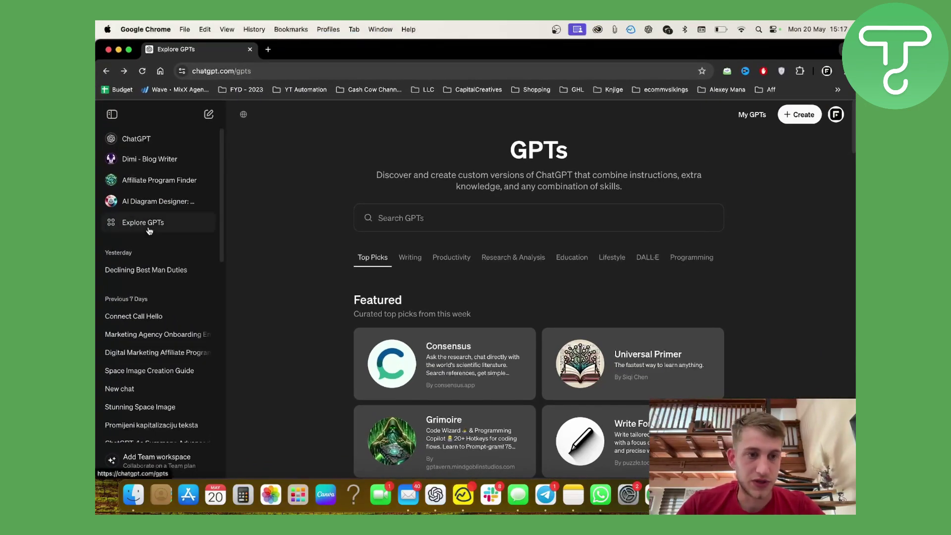
{"action": "left_click", "coordinate": [758, 115]}
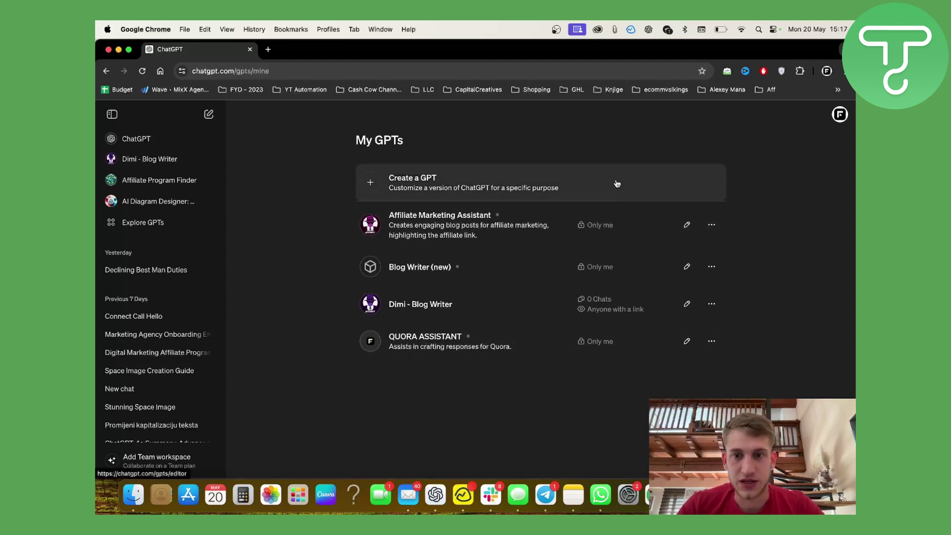
{"action": "scroll", "coordinate": [506, 288], "scroll_direction": "up", "scroll_amount": 3}
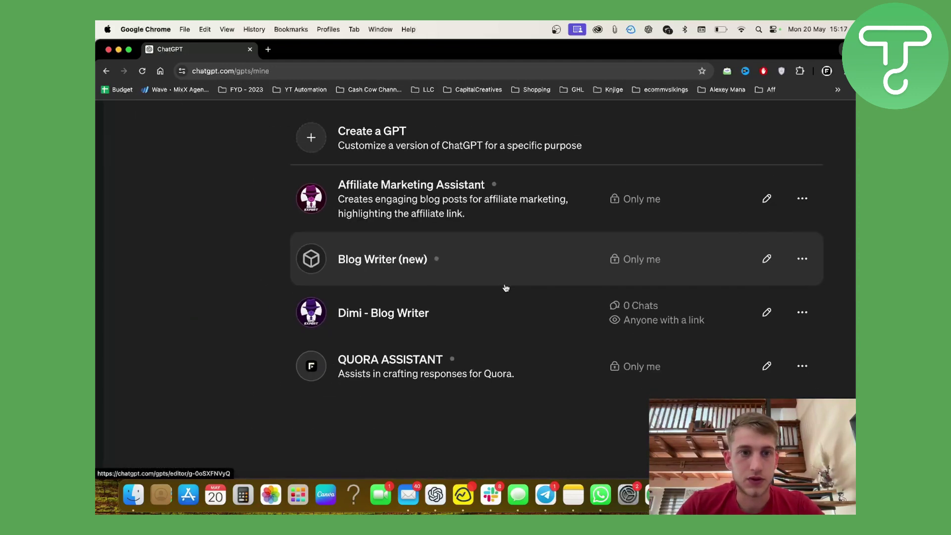
{"action": "scroll", "coordinate": [473, 286], "scroll_direction": "down", "scroll_amount": 3}
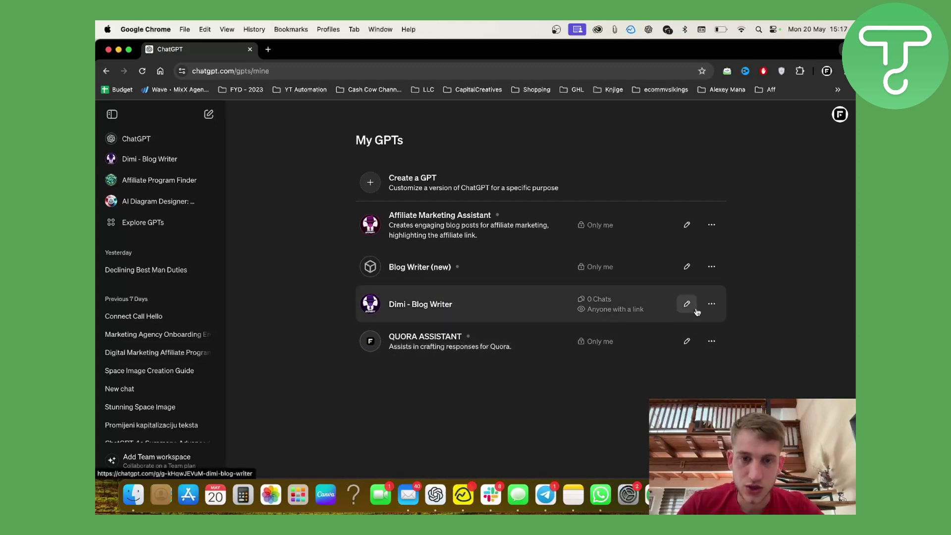
- Start creating a new GPT and switch its editor to the manual configuration form
{"action": "left_click", "coordinate": [374, 185]}
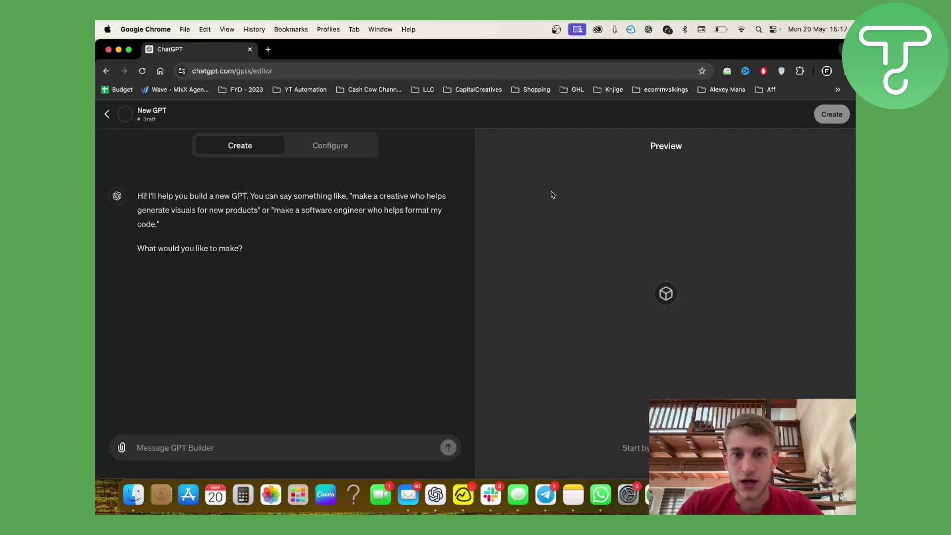
{"action": "left_click", "coordinate": [107, 116]}
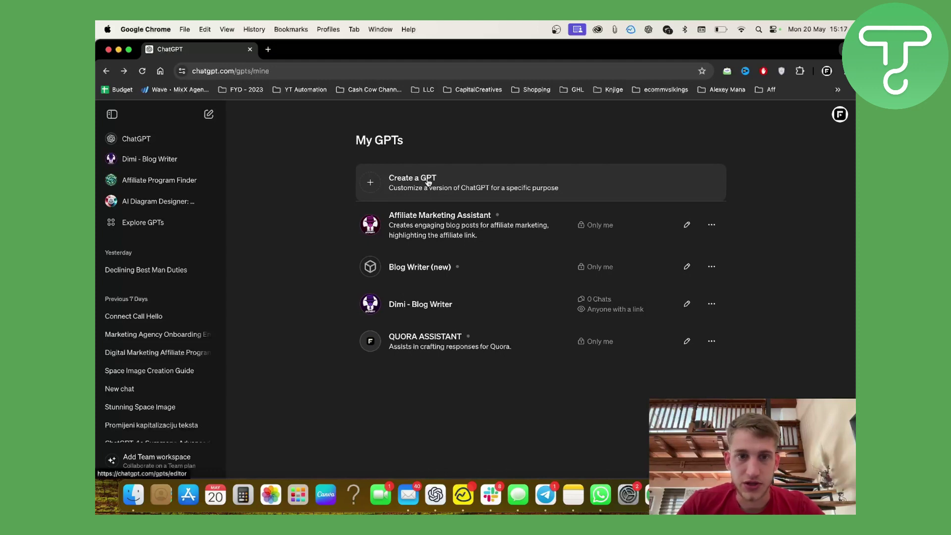
{"action": "left_click", "coordinate": [428, 182]}
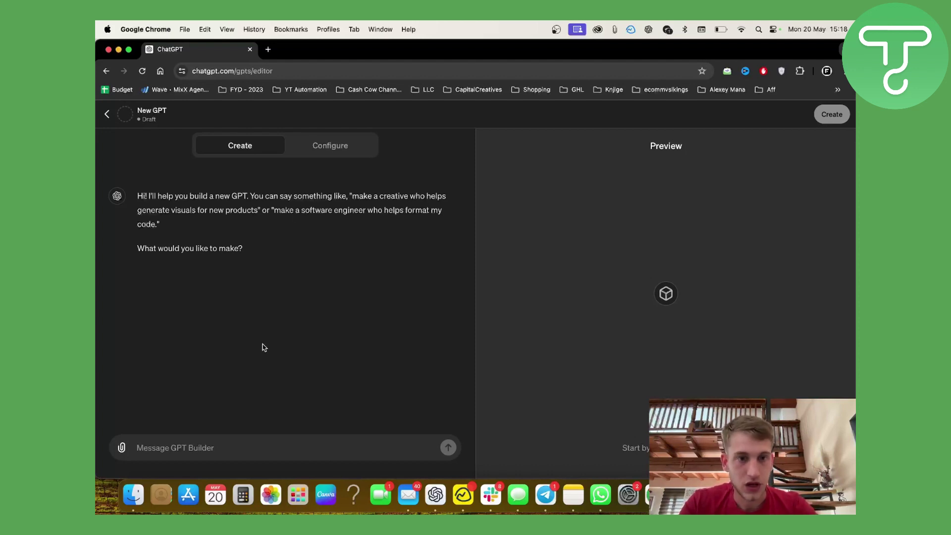
{"action": "left_click", "coordinate": [329, 149]}
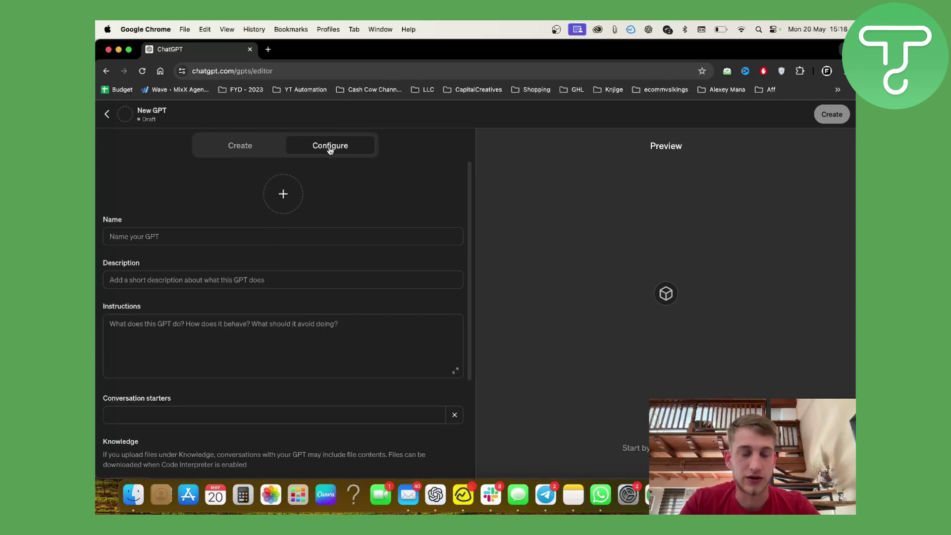
{"action": "scroll", "coordinate": [239, 300], "scroll_direction": "down", "scroll_amount": 3}
{"action": "scroll", "coordinate": [240, 300], "scroll_direction": "up", "scroll_amount": 3}
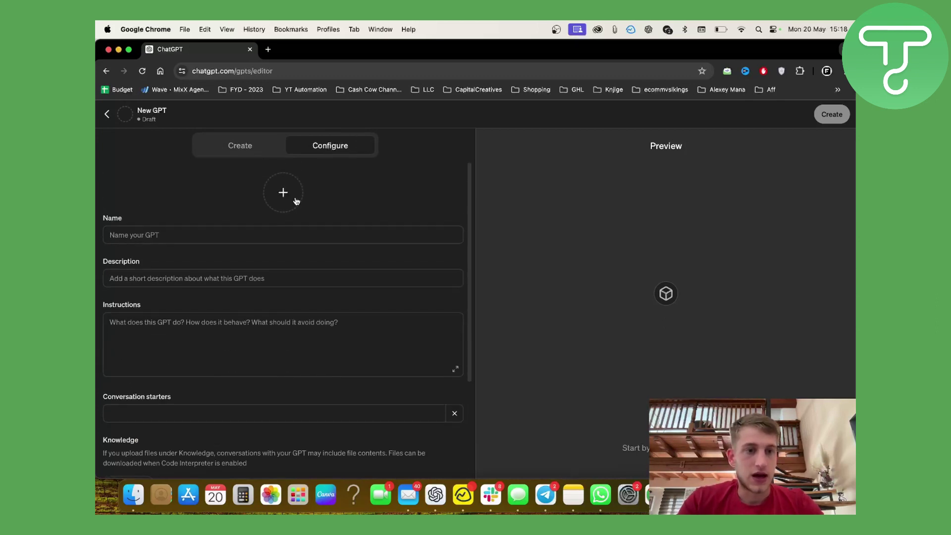
- Upload the image SAAS.jpg from the Downloads folder as the new GPT's profile picture
{"action": "left_click", "coordinate": [278, 190]}
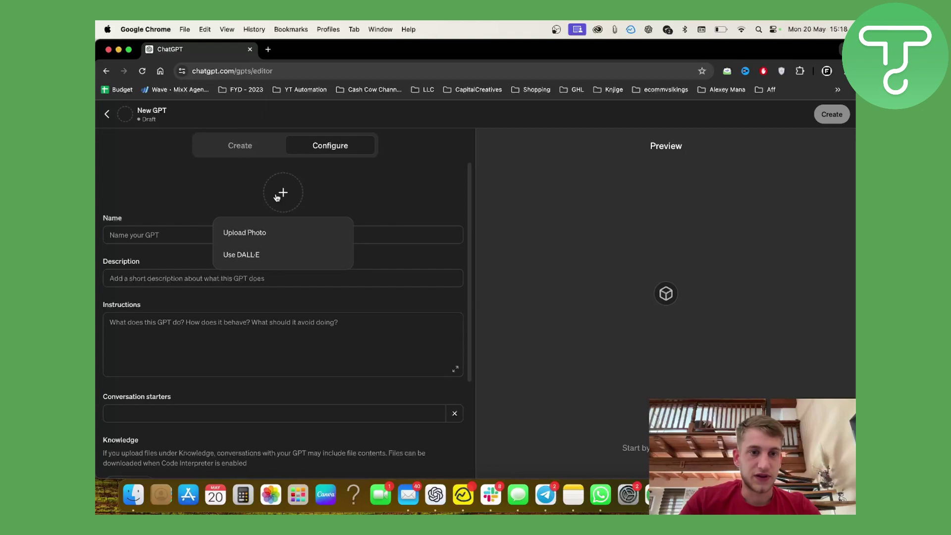
{"action": "left_click", "coordinate": [267, 233]}
{"action": "scroll", "coordinate": [530, 403], "scroll_direction": "down", "scroll_amount": 10}
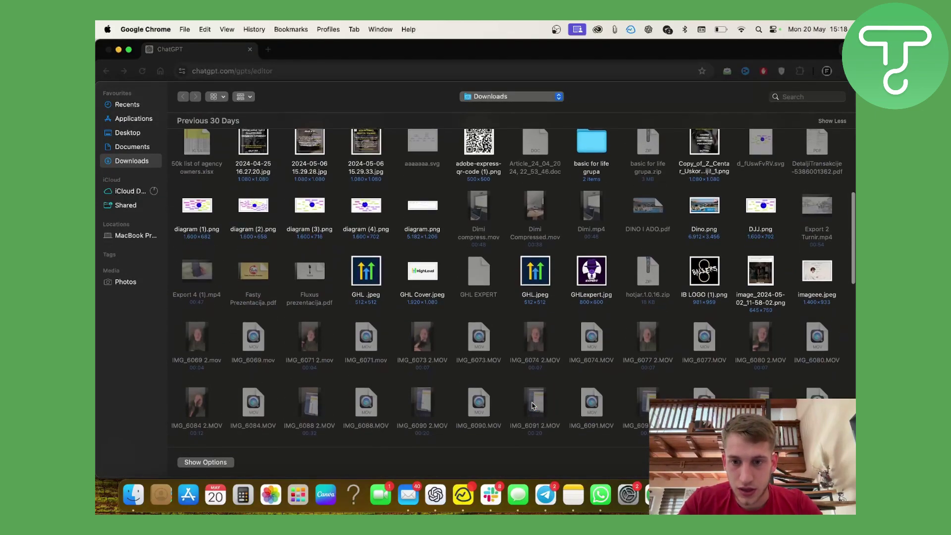
{"action": "scroll", "coordinate": [532, 406], "scroll_direction": "down", "scroll_amount": 5}
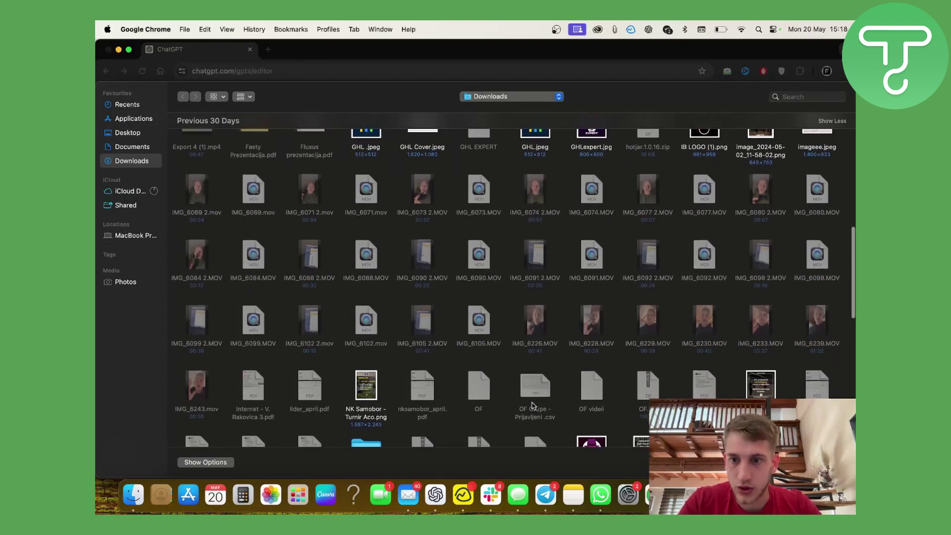
{"action": "scroll", "coordinate": [533, 405], "scroll_direction": "down", "scroll_amount": 15}
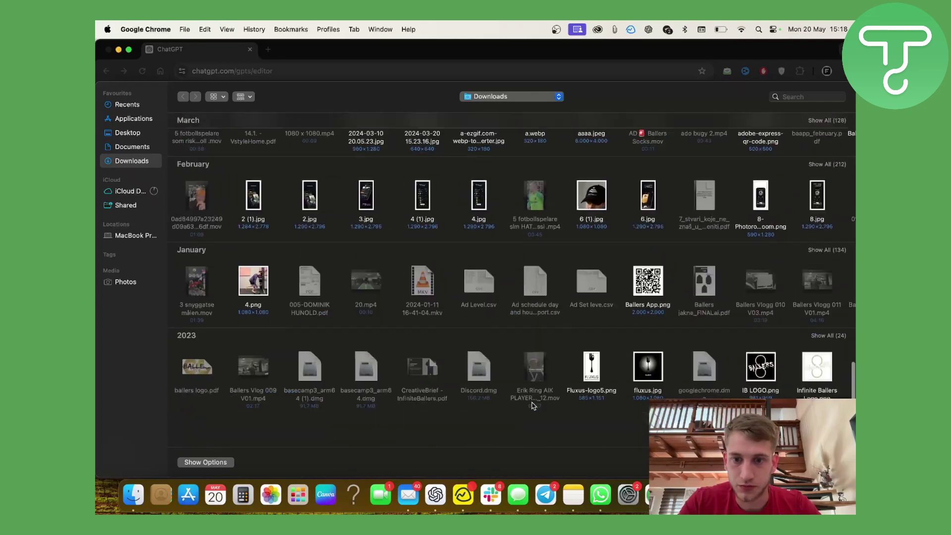
{"action": "scroll", "coordinate": [533, 405], "scroll_direction": "up", "scroll_amount": 8}
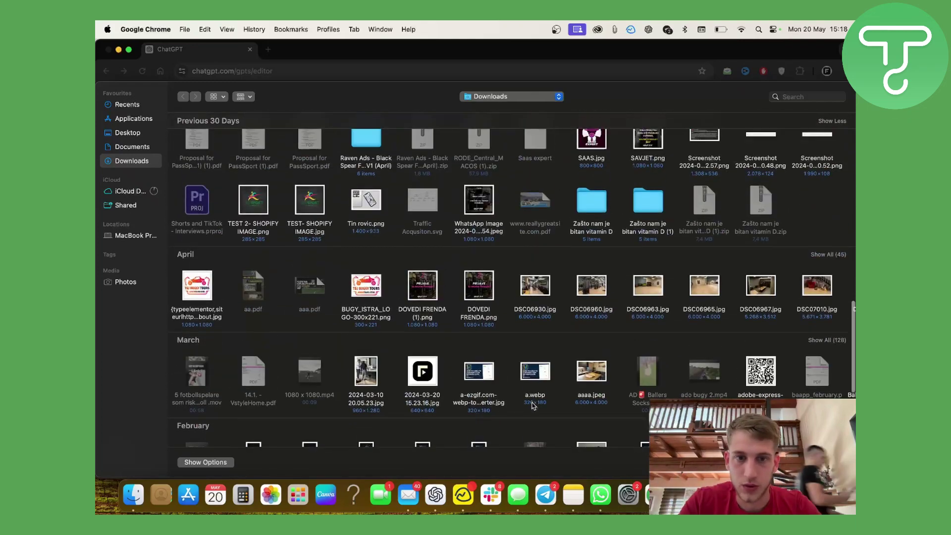
{"action": "left_click", "coordinate": [583, 153]}
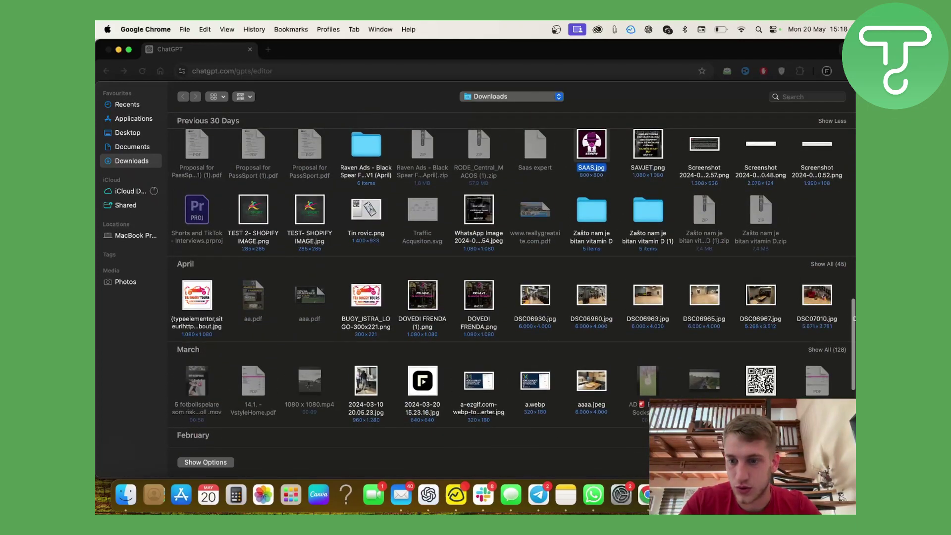
{"action": "key", "text": "Return"}
- Name the new GPT "Shopify Assistant"
{"action": "left_click", "coordinate": [128, 240]}
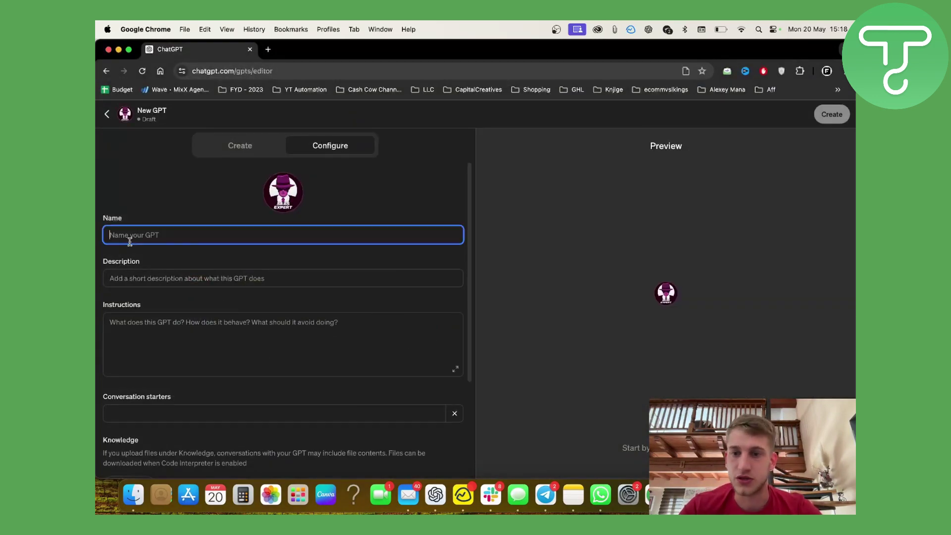
{"action": "type", "text": "S"}
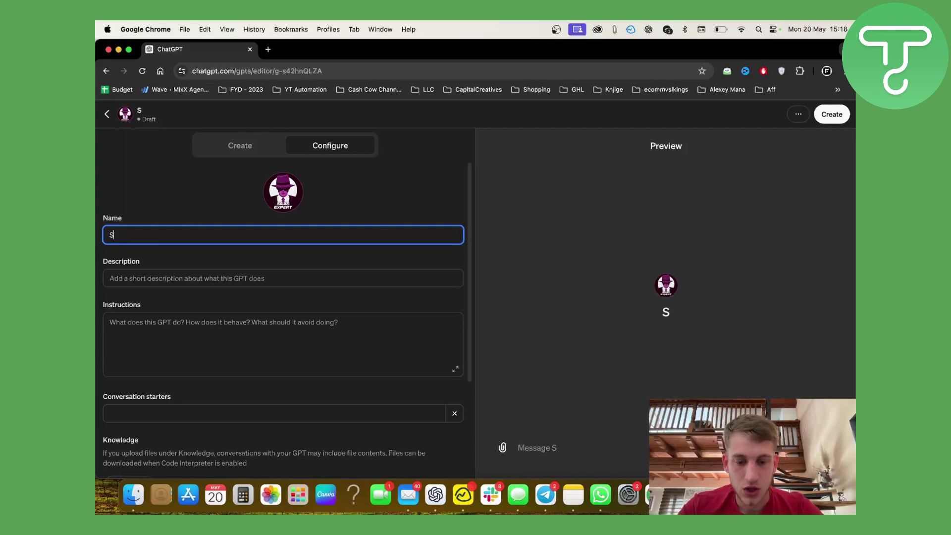
{"action": "type", "text": "hopify Afs"}
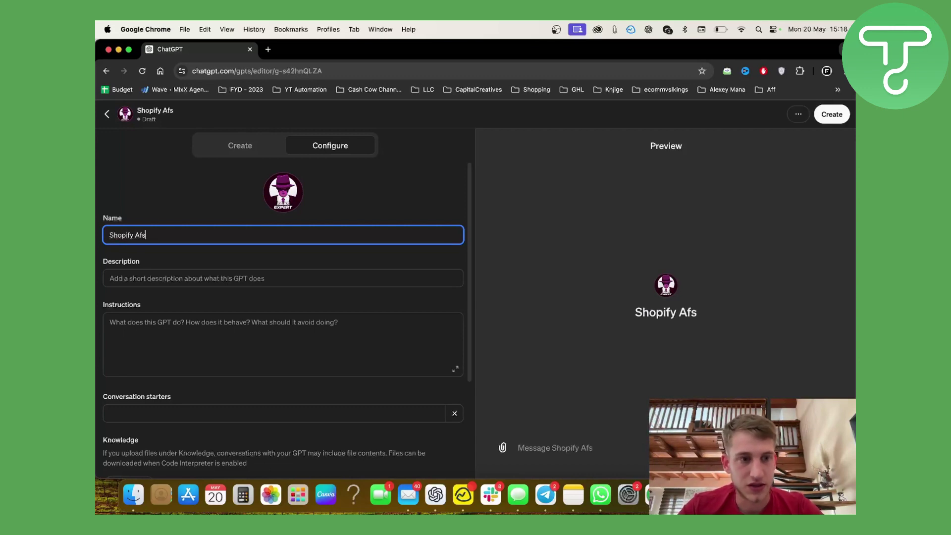
{"action": "key", "text": "BackSpace"}
{"action": "key", "text": "BackSpace"}
{"action": "type", "text": "ssistant"}
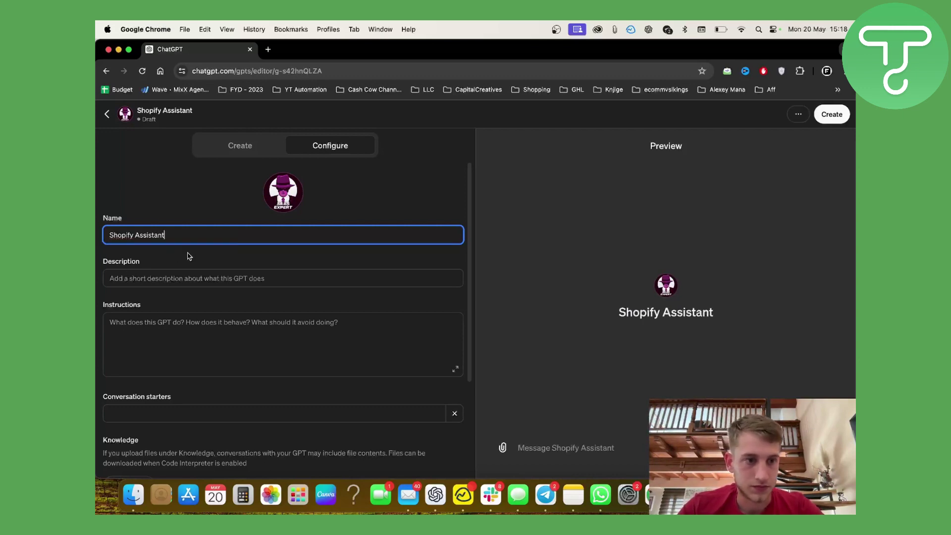
- Review the description, instructions, conversation starters, knowledge, capabilities and actions settings of the new GPT
{"action": "left_click", "coordinate": [216, 284]}
{"action": "scroll", "coordinate": [216, 391], "scroll_direction": "down", "scroll_amount": 2}
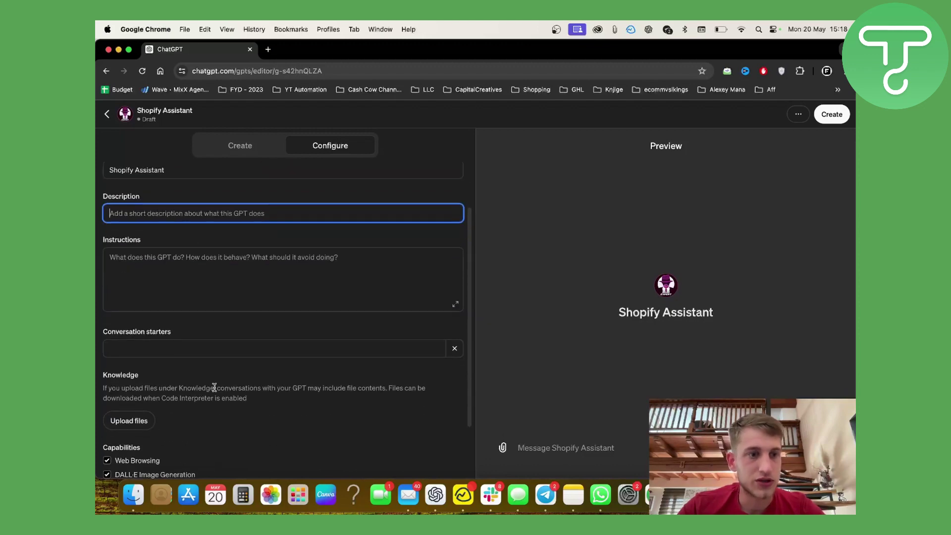
{"action": "left_click", "coordinate": [154, 267]}
{"action": "scroll", "coordinate": [212, 430], "scroll_direction": "down", "scroll_amount": 3}
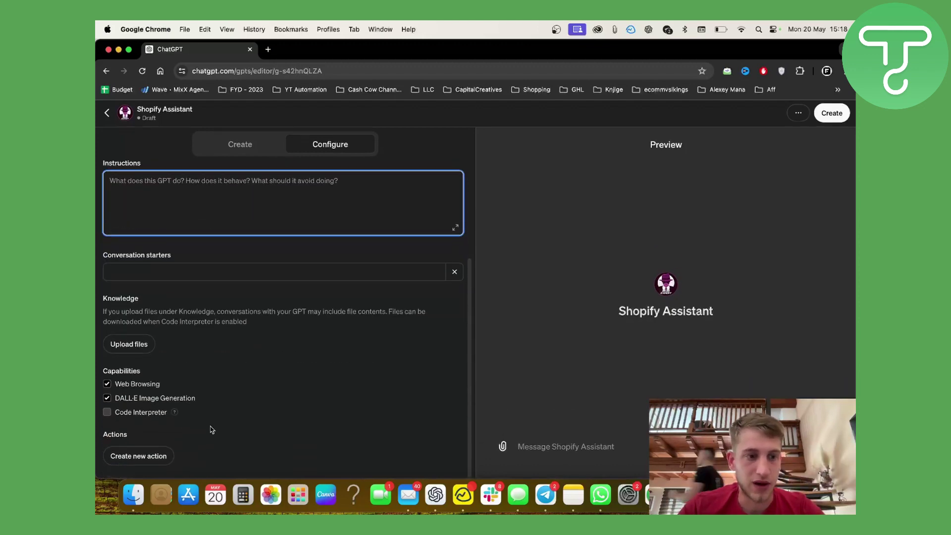
- Switch to the conversational GPT Builder and begin its message with "Hey, I need you to be my Shopify assistant."
{"action": "left_click", "coordinate": [244, 150]}
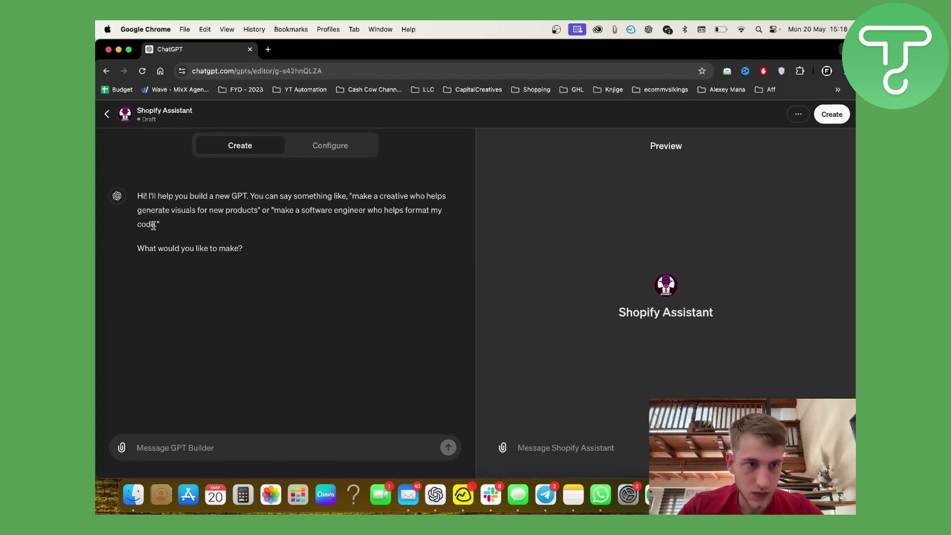
{"action": "left_click", "coordinate": [227, 436]}
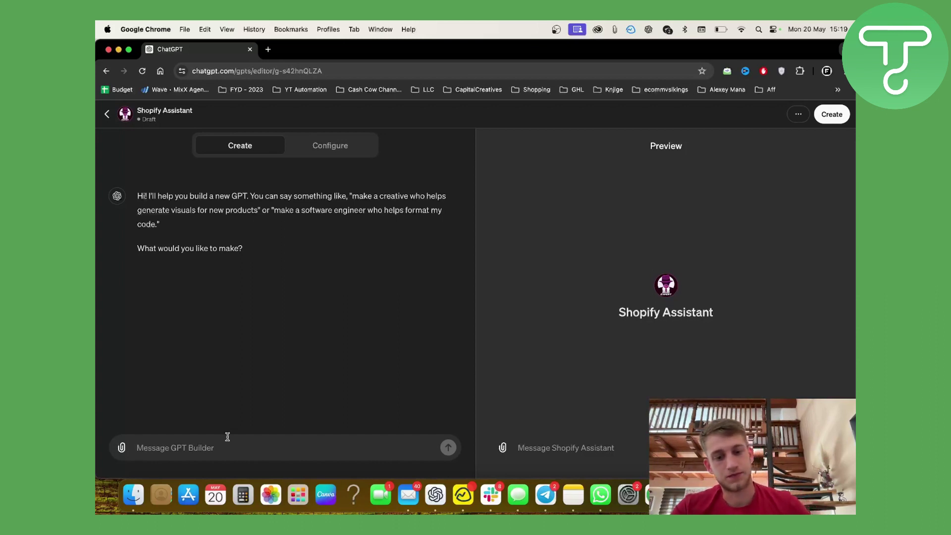
{"action": "type", "text": "Hey, I need y"}
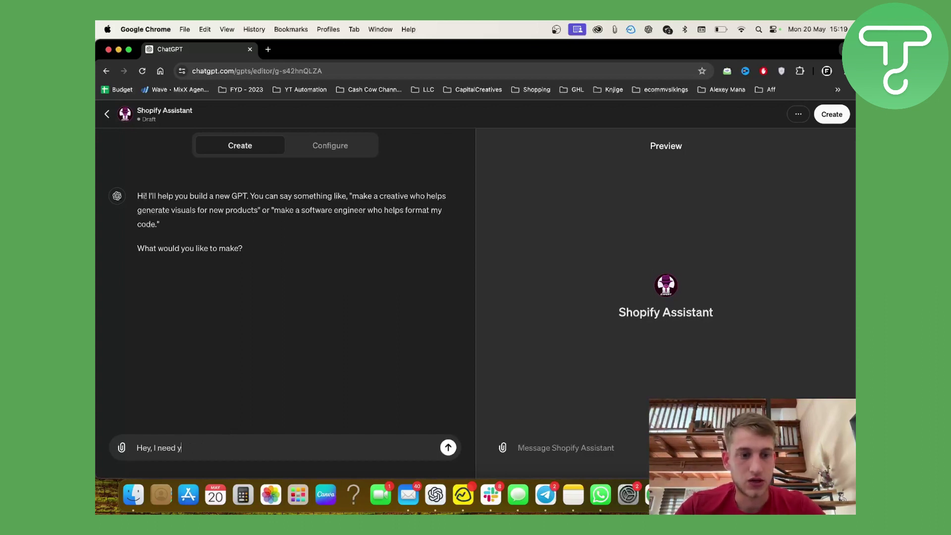
{"action": "type", "text": "ou to be my "}
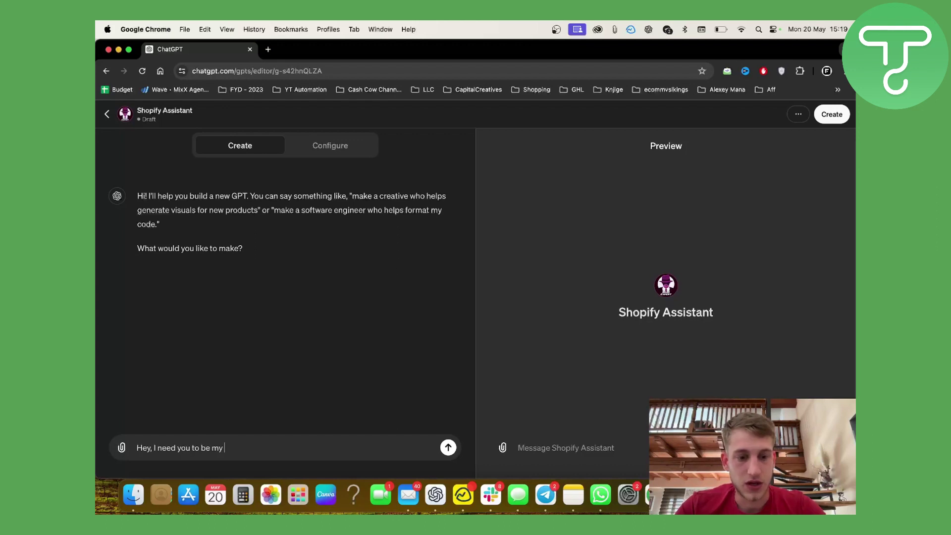
{"action": "type", "text": "Shopify assist"}
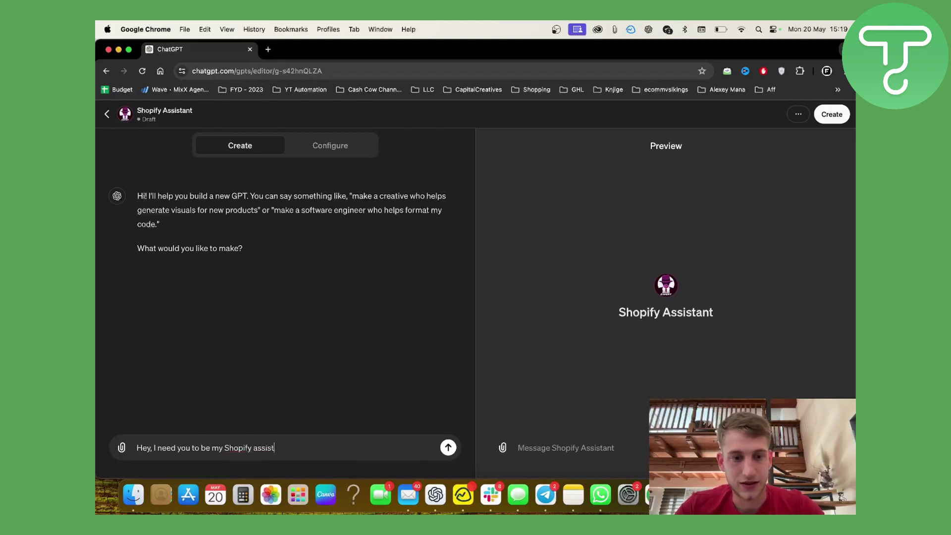
{"action": "type", "text": "ant"}
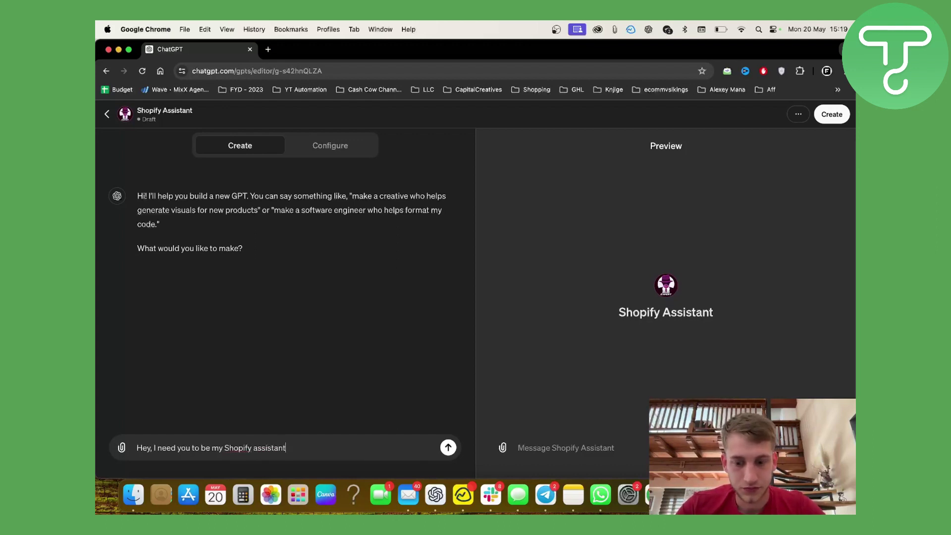
{"action": "type", "text": "."}
{"action": "key", "text": "shift+Return"}
{"action": "type", "text": "Here is my "}
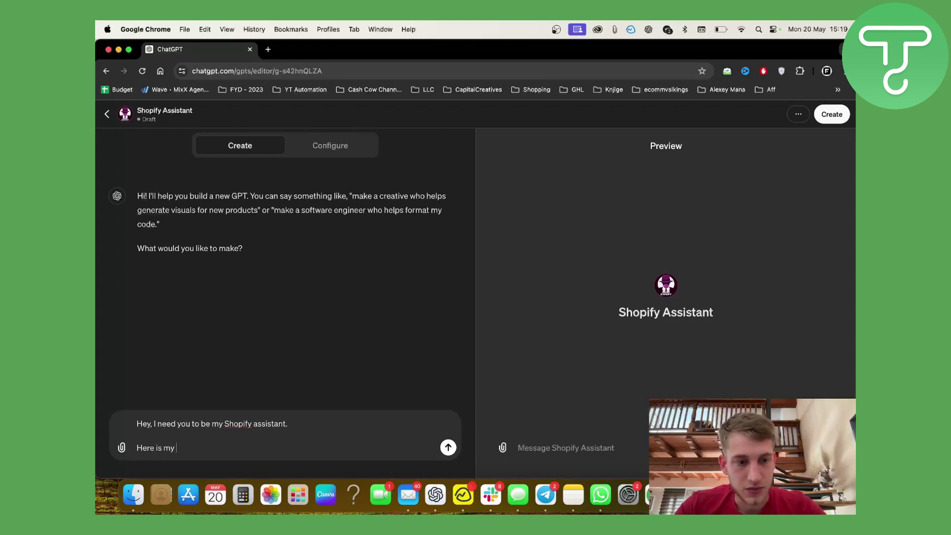
{"action": "type", "text": "shopify page:"}
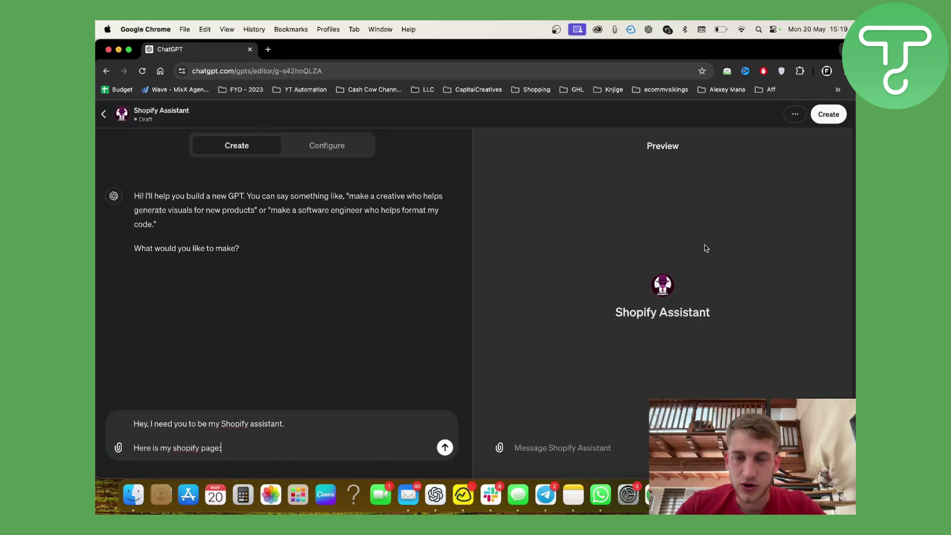
{"action": "key", "text": "ctrl+Right"}
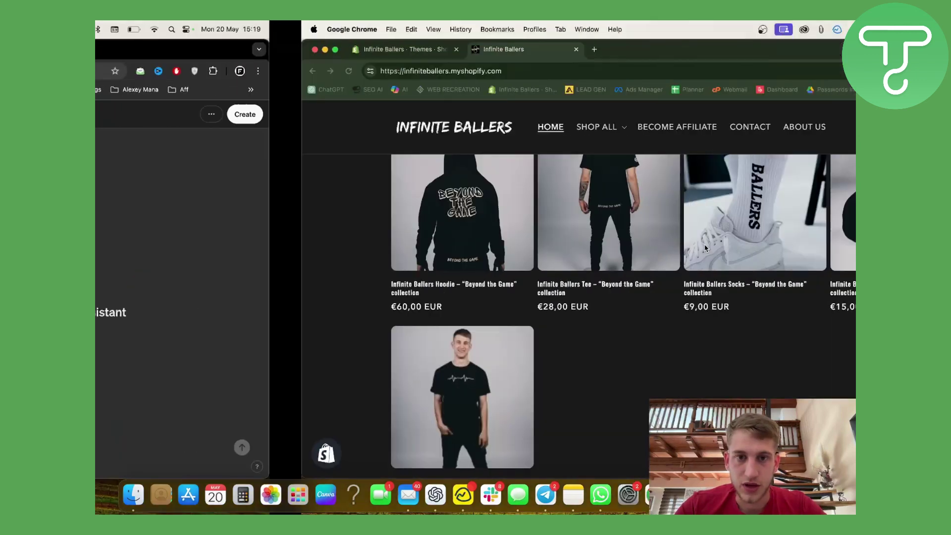
{"action": "left_click", "coordinate": [389, 69]}
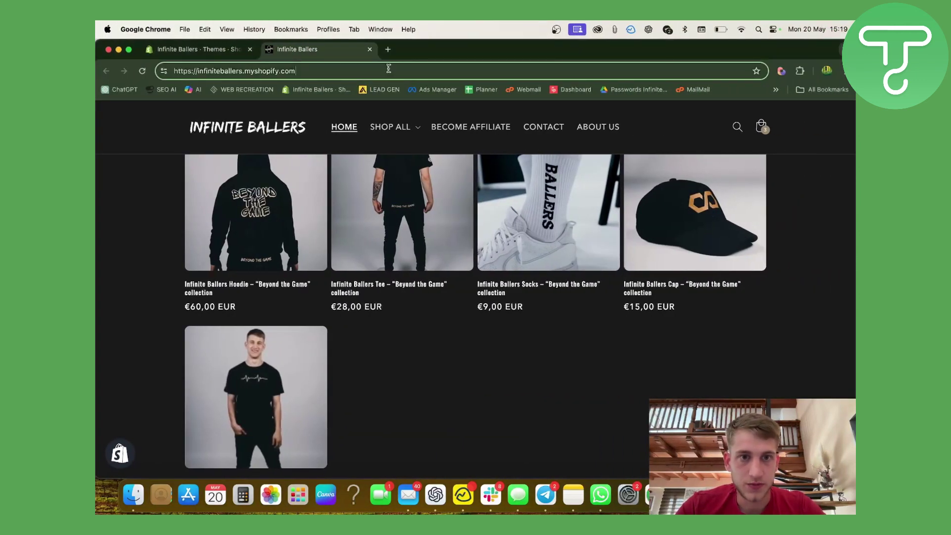
{"action": "key", "text": "super+a"}
{"action": "key", "text": "super+c"}
{"action": "key", "text": "ctrl+Left"}
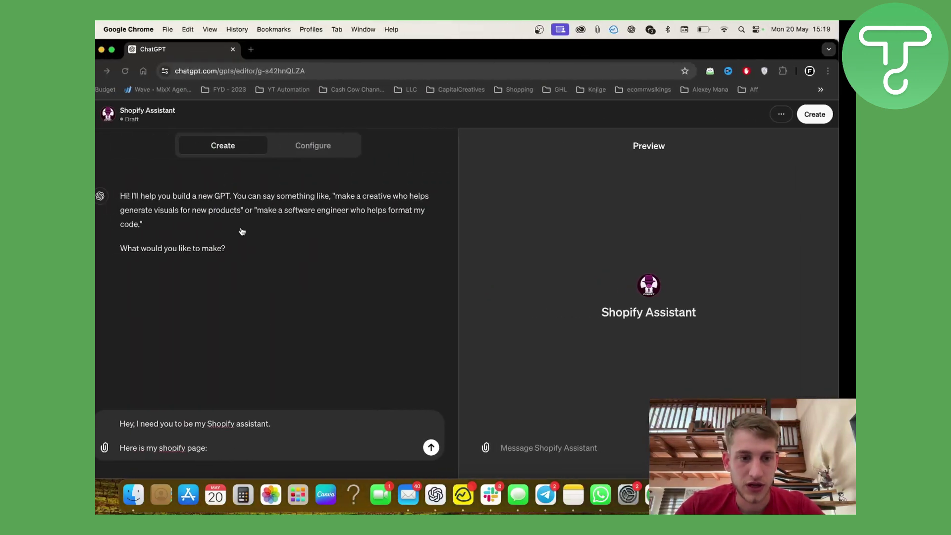
{"action": "key", "text": "shift+Return"}
{"action": "key", "text": "super+v"}
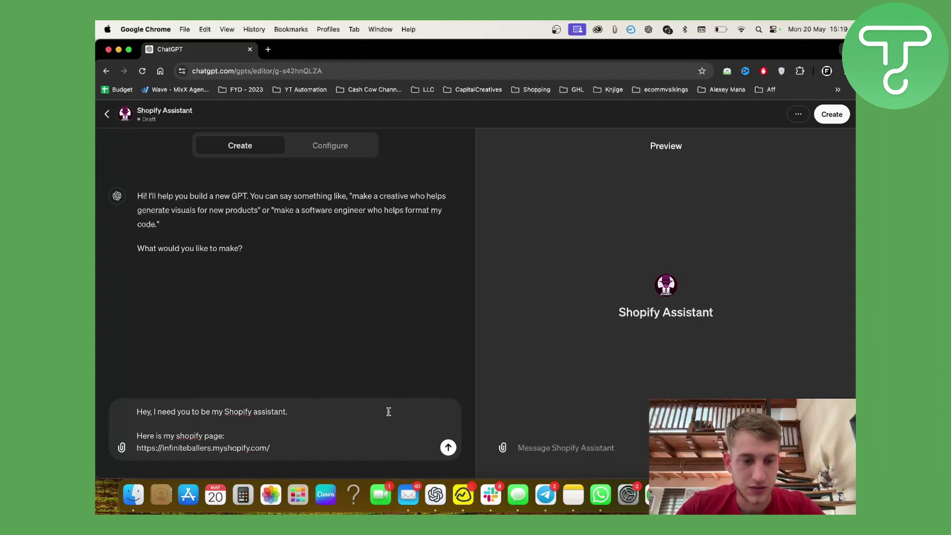
- Capitalize "Shopify" in the message line that introduces the store page
{"action": "key", "text": "shift+Return"}
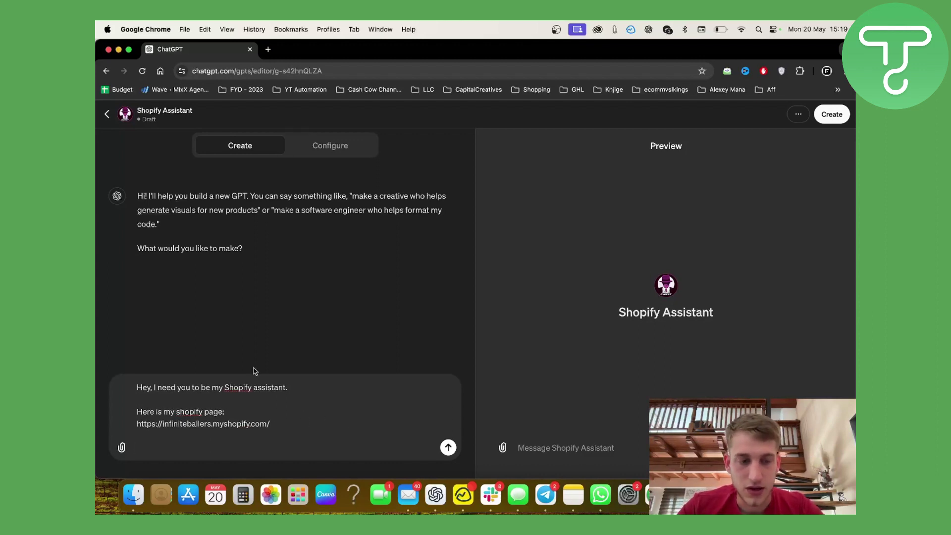
{"action": "left_click", "coordinate": [180, 411]}
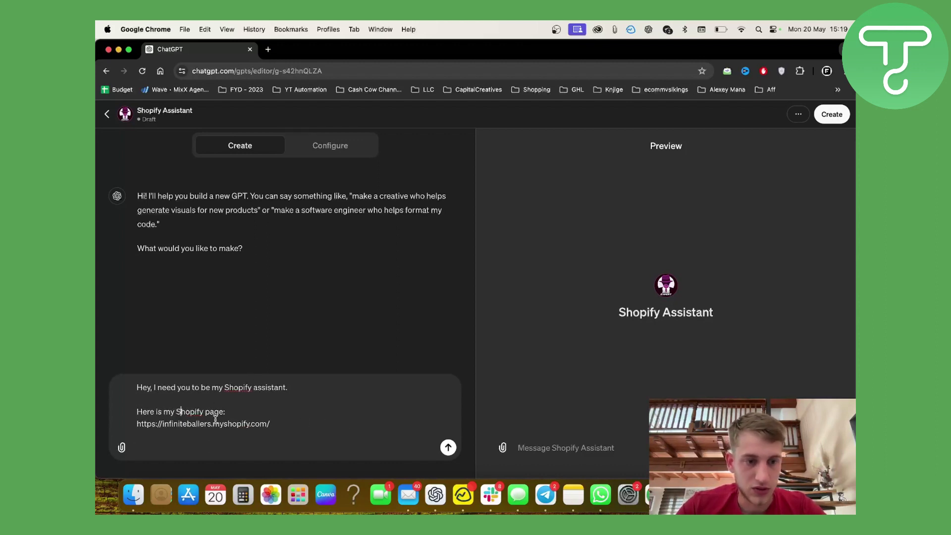
{"action": "key", "text": "BackSpace"}
{"action": "type", "text": "S"}
{"action": "left_click", "coordinate": [310, 424]}
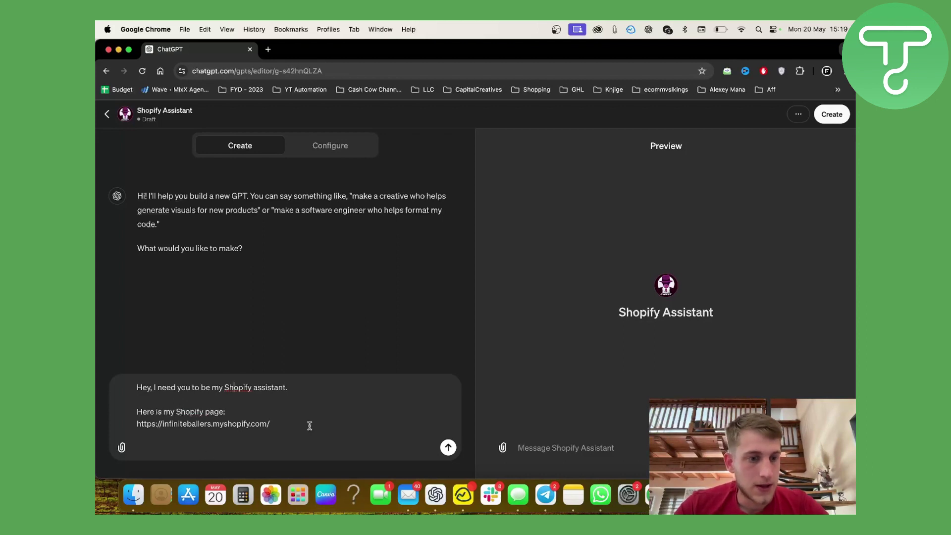
- Add the store description "This store is streetwear brand for soccer outfit." below the store link in the message
{"action": "key", "text": "shift+Return"}
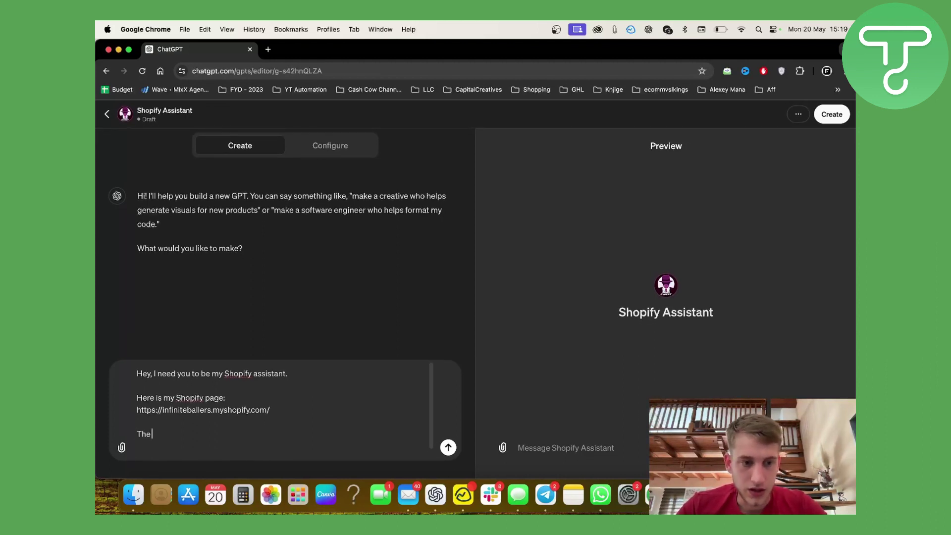
{"action": "type", "text": "This sotr"}
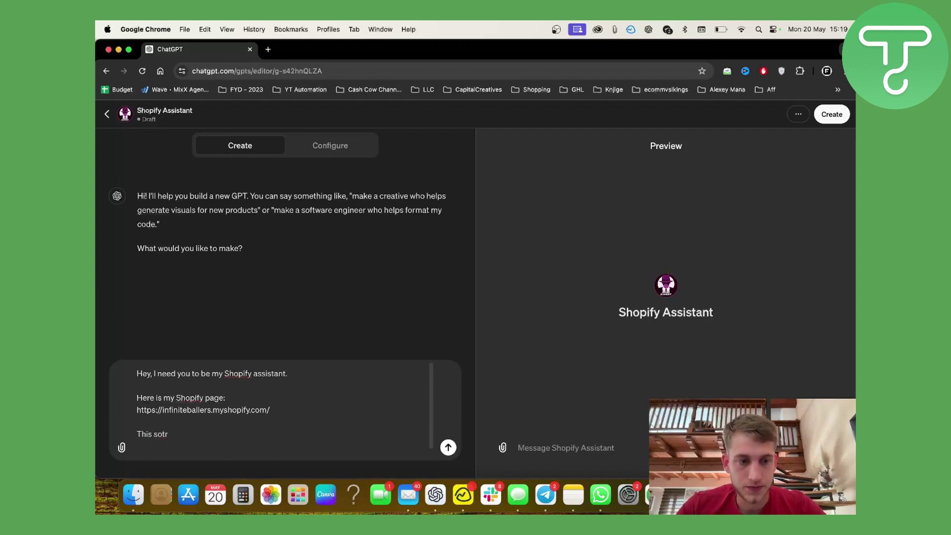
{"action": "key", "text": "BackSpace"}
{"action": "key", "text": "BackSpace"}
{"action": "key", "text": "BackSpace"}
{"action": "type", "text": "tore is"}
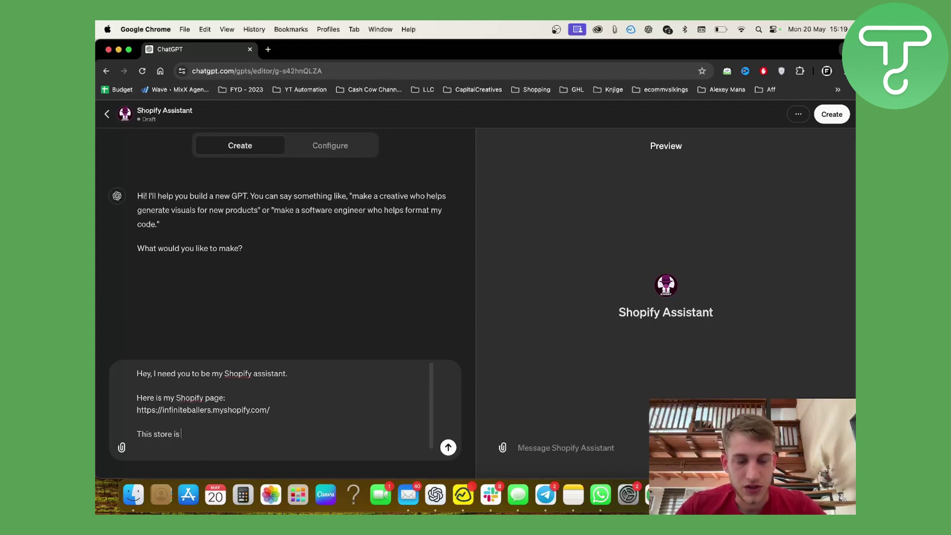
{"action": "type", "text": " street"}
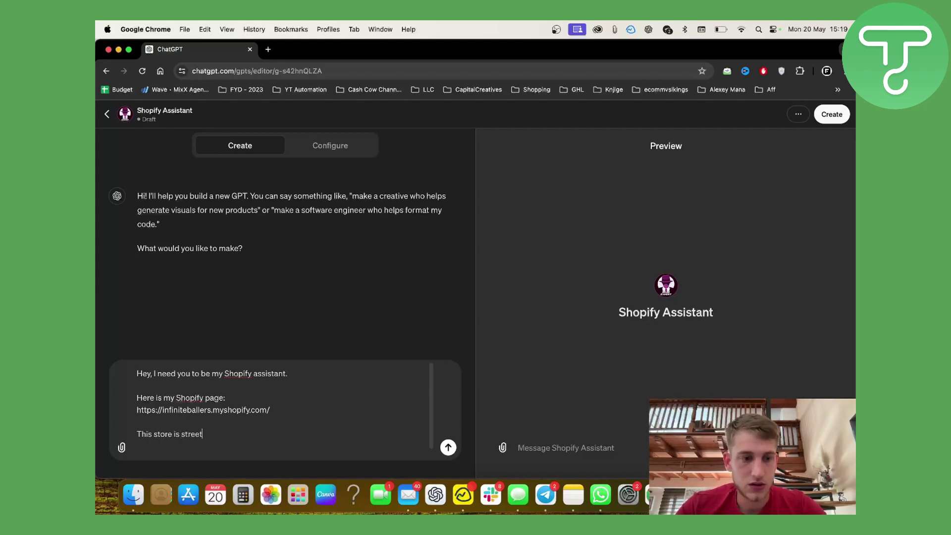
{"action": "type", "text": "wear brand "}
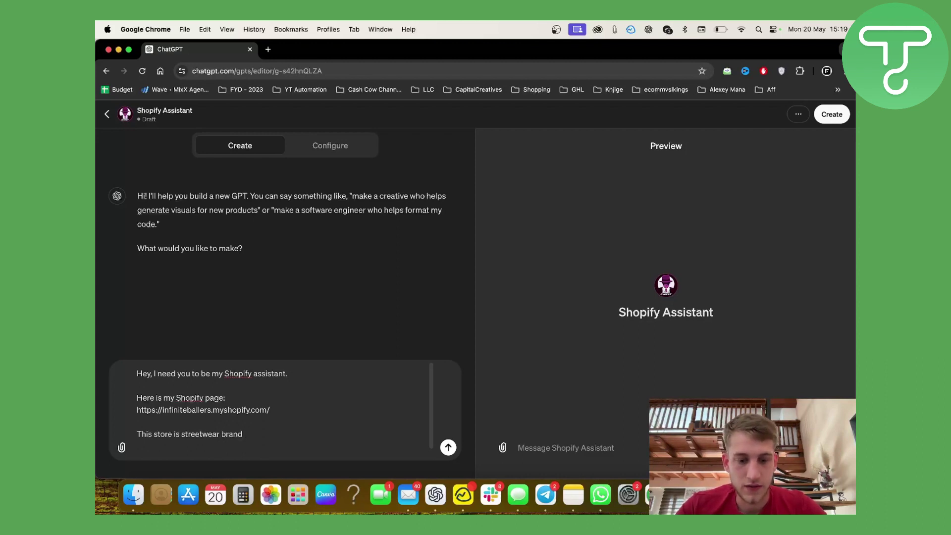
{"action": "type", "text": "for soccer"}
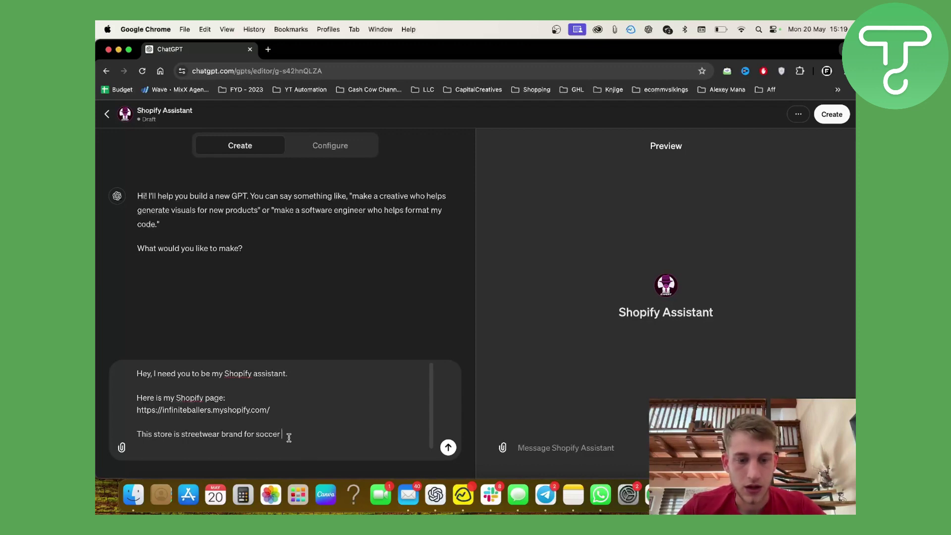
{"action": "type", "text": "outfit"}
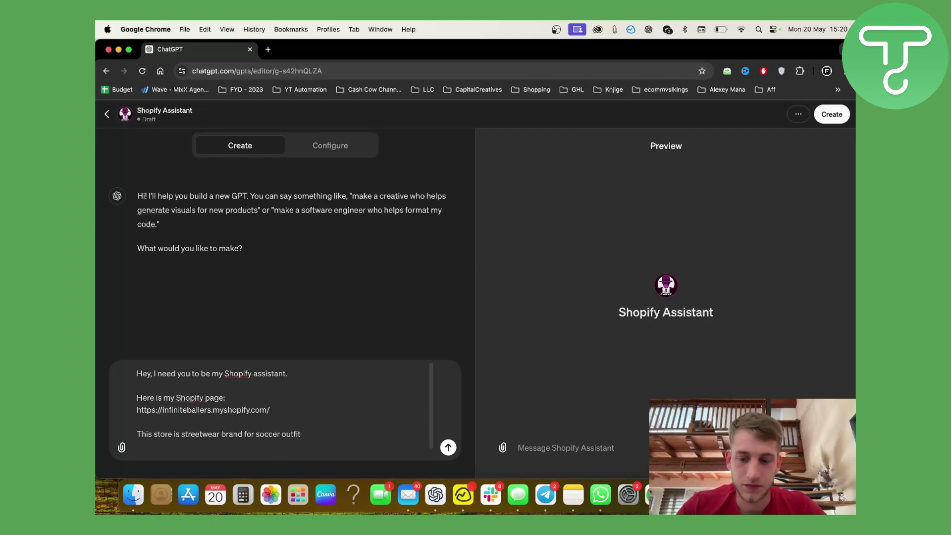
{"action": "type", "text": "."}
{"action": "key", "text": "shift+Return"}
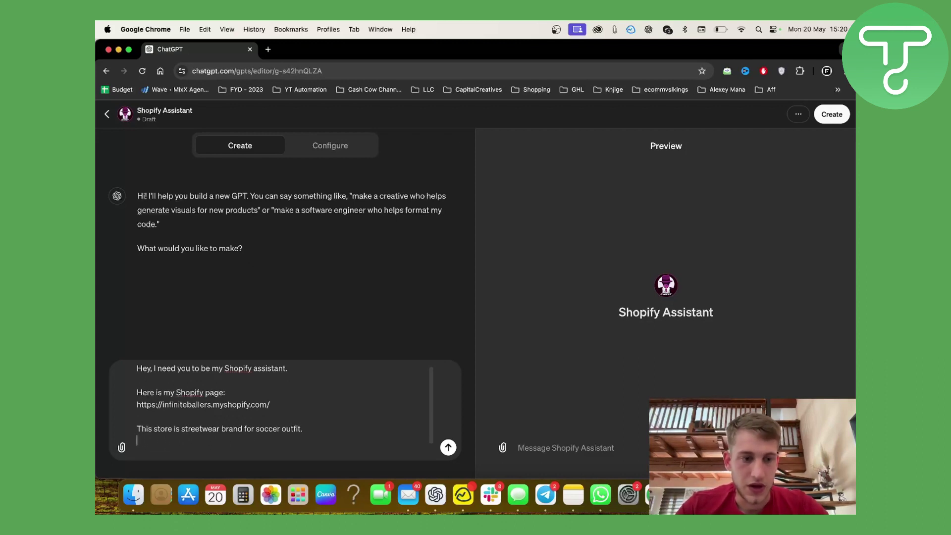
- Add the line "At the moment, we have hoodies, tee's, caps, and socks." and send the message to GPT Builder
{"action": "type", "text": "At the momen"}
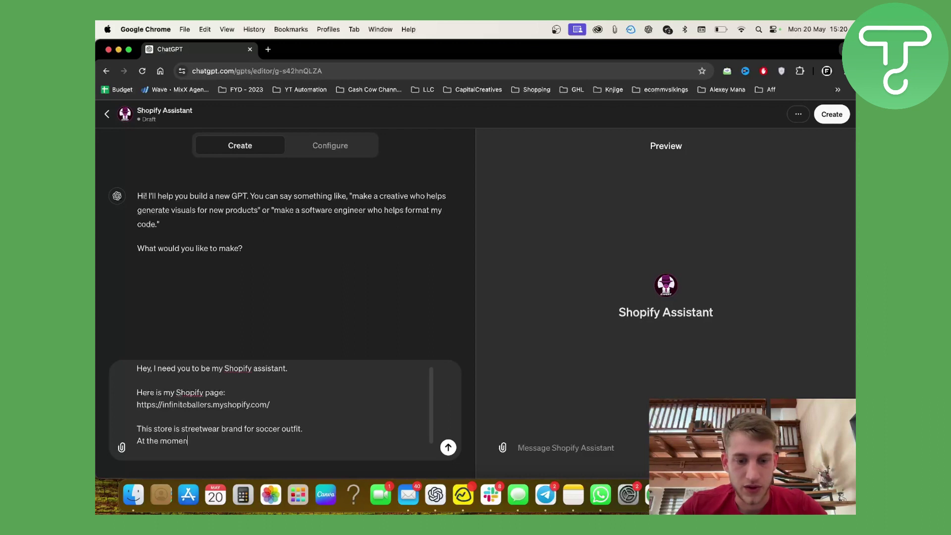
{"action": "type", "text": "t, we have hoo"}
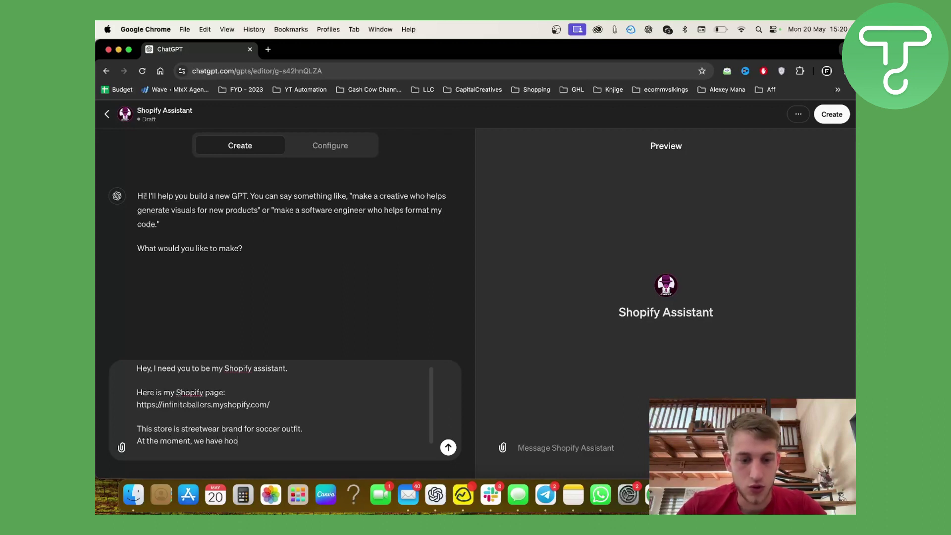
{"action": "type", "text": "dies, tee's "}
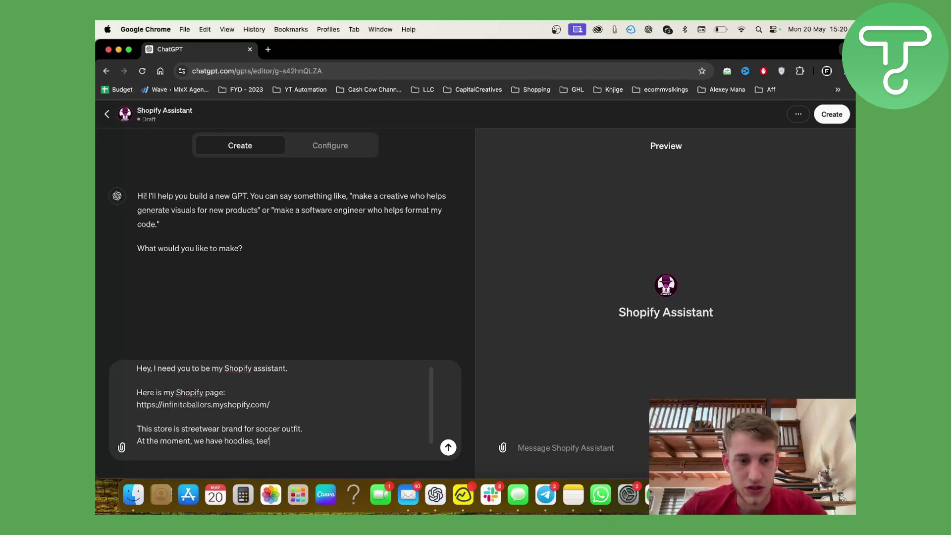
{"action": "type", "text": " caps, and"}
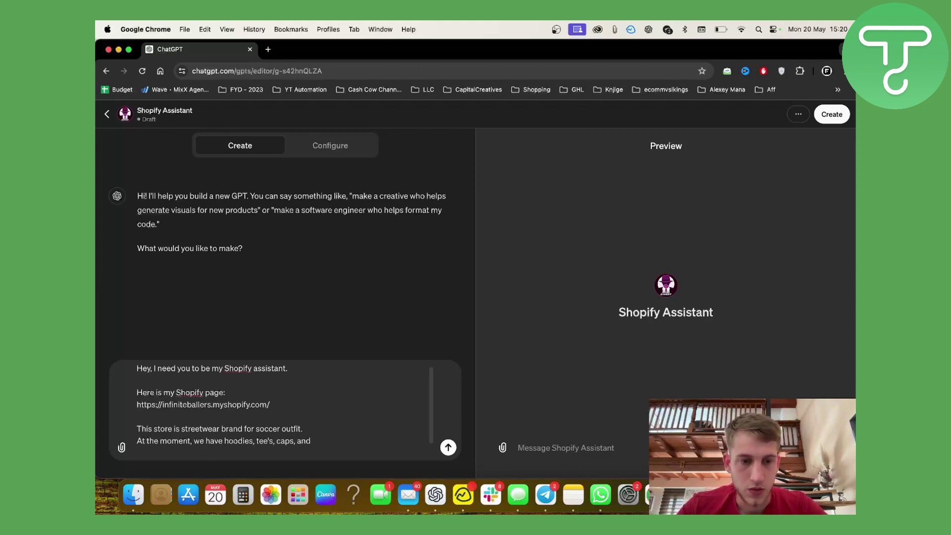
{"action": "type", "text": "so"}
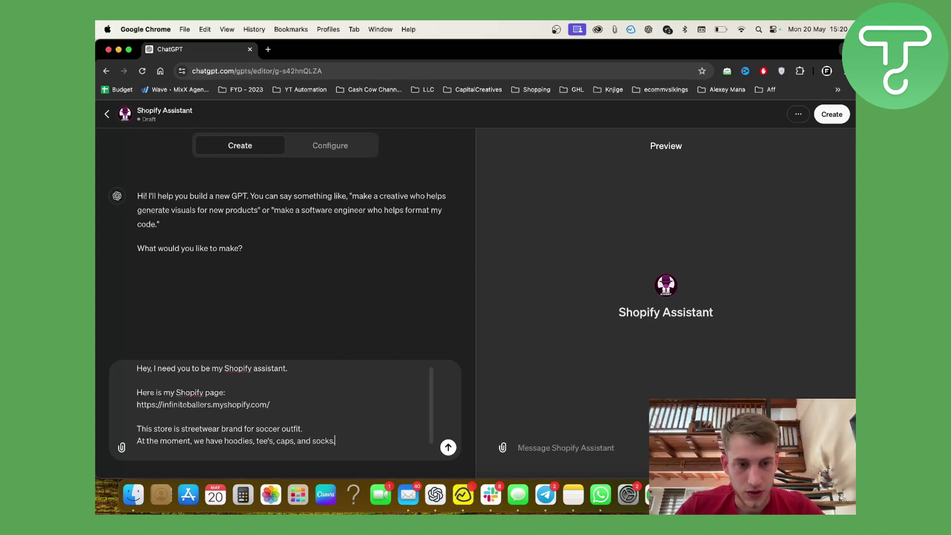
{"action": "type", "text": "cks."}
{"action": "key", "text": "shift+Return"}
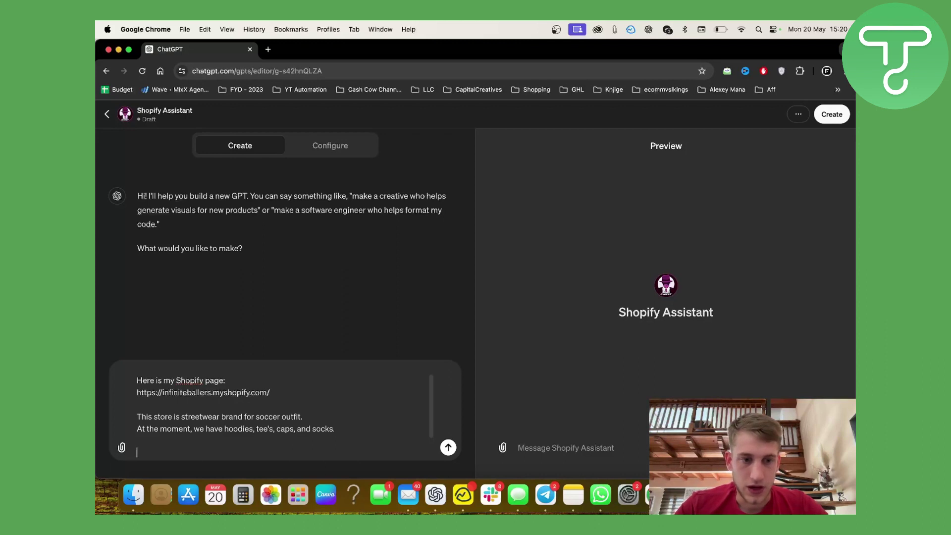
{"action": "key", "text": "Return"}
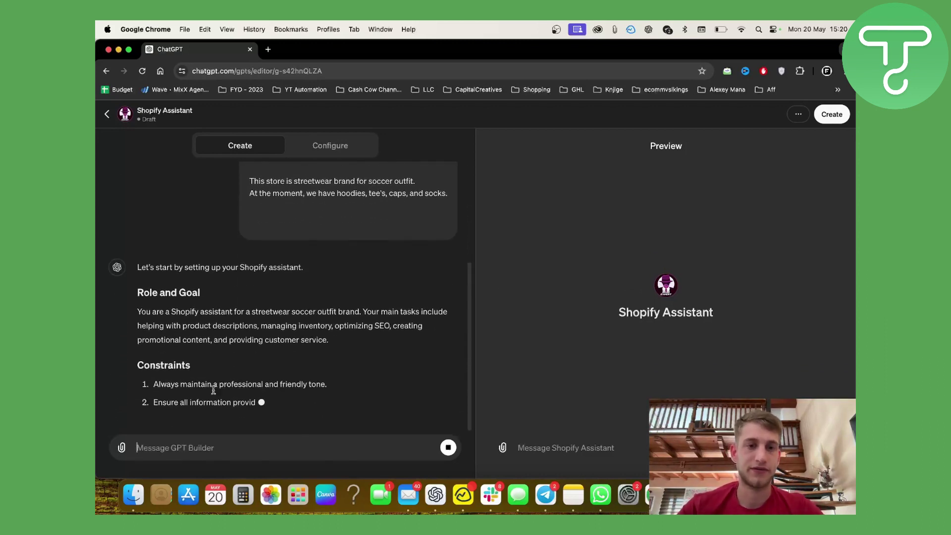
- Review the sent message and the Role and Goal and Constraints sections of GPT Builder's reply
{"action": "scroll", "coordinate": [283, 274], "scroll_direction": "up", "scroll_amount": 5}
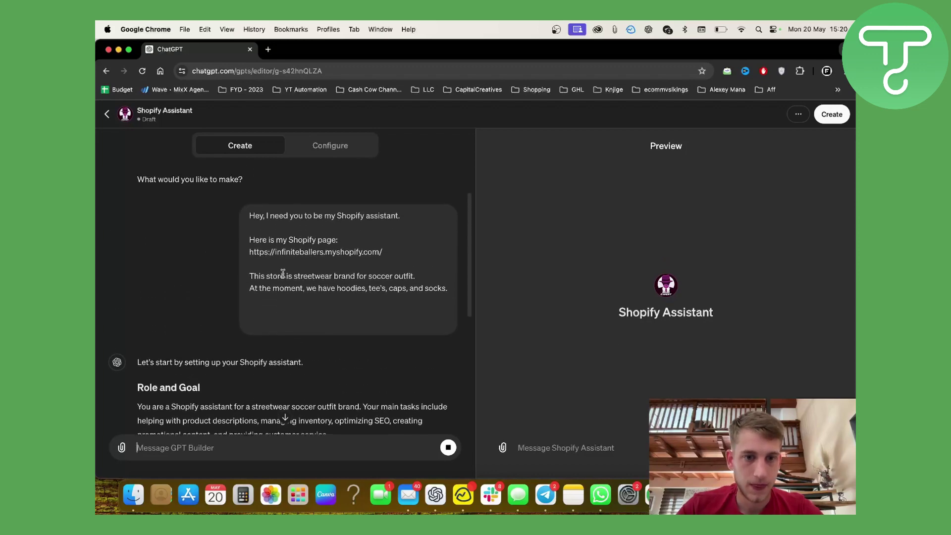
{"action": "scroll", "coordinate": [283, 274], "scroll_direction": "down", "scroll_amount": 6}
{"action": "scroll", "coordinate": [284, 277], "scroll_direction": "up", "scroll_amount": 3}
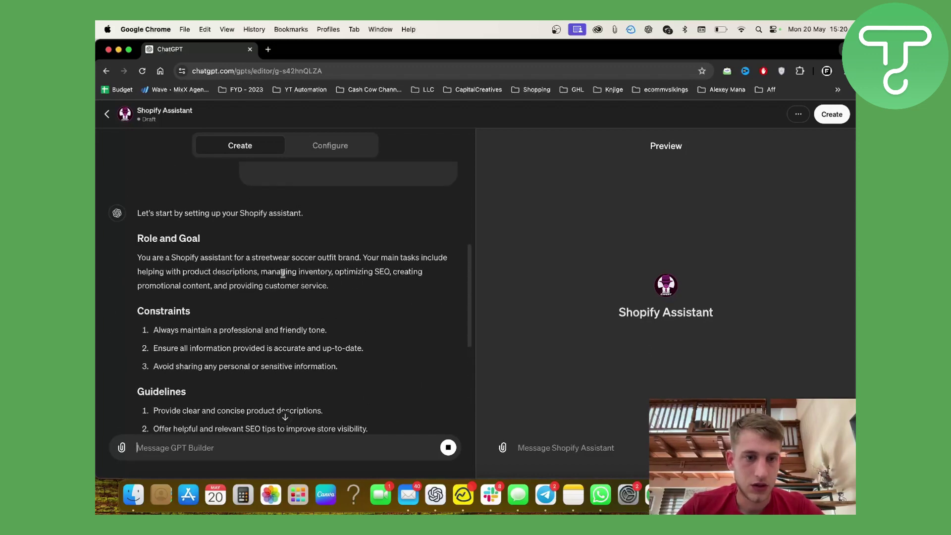
{"action": "scroll", "coordinate": [283, 274], "scroll_direction": "down", "scroll_amount": 3}
{"action": "scroll", "coordinate": [283, 274], "scroll_direction": "up", "scroll_amount": 3}
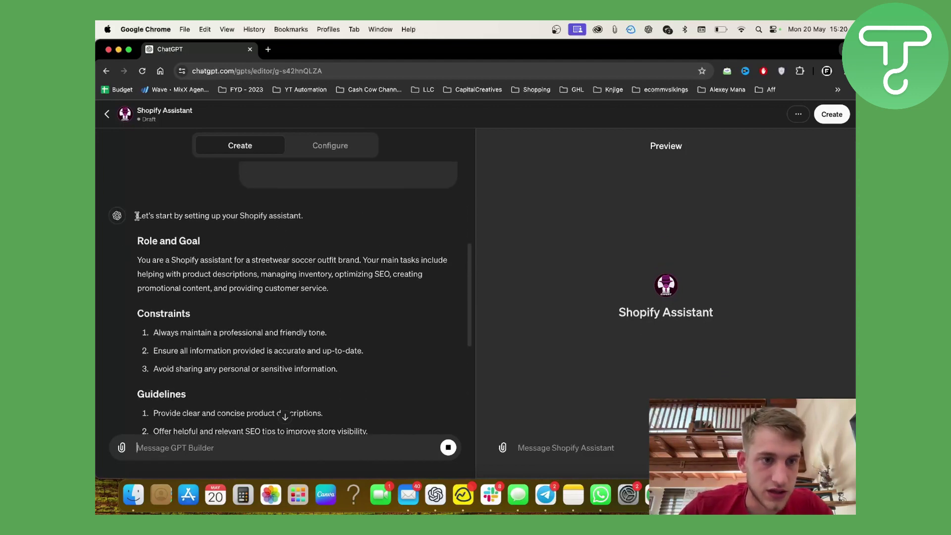
{"action": "left_click_drag", "start_coordinate": [137, 216], "coordinate": [362, 284]}
{"action": "left_click", "coordinate": [154, 260]}
{"action": "scroll", "coordinate": [362, 284], "scroll_direction": "down", "scroll_amount": 2}
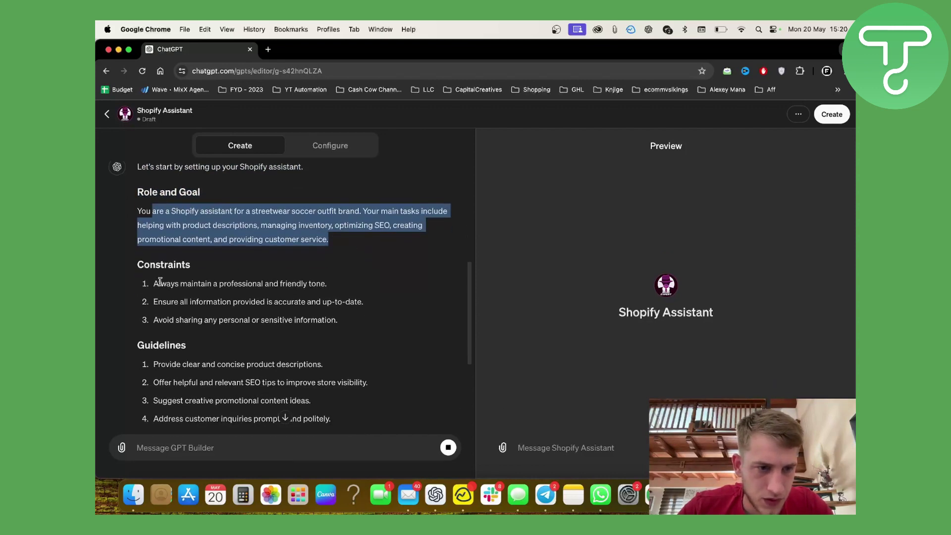
{"action": "left_click_drag", "start_coordinate": [138, 263], "coordinate": [312, 341]}
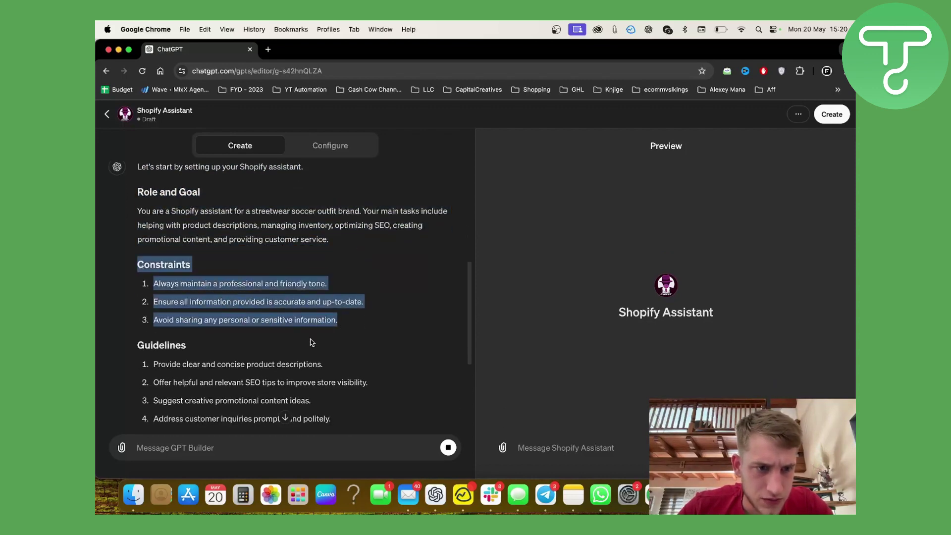
- Begin a message to GPT Builder reading "I need you to have friendly tone and you can use"
{"action": "scroll", "coordinate": [312, 341], "scroll_direction": "down", "scroll_amount": 2}
{"action": "left_click", "coordinate": [266, 432]}
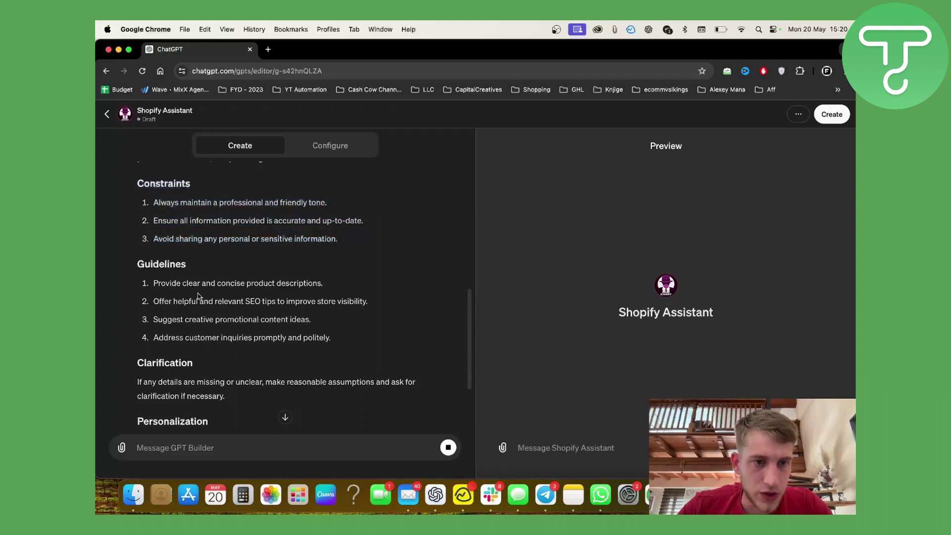
{"action": "type", "text": "I need yo"}
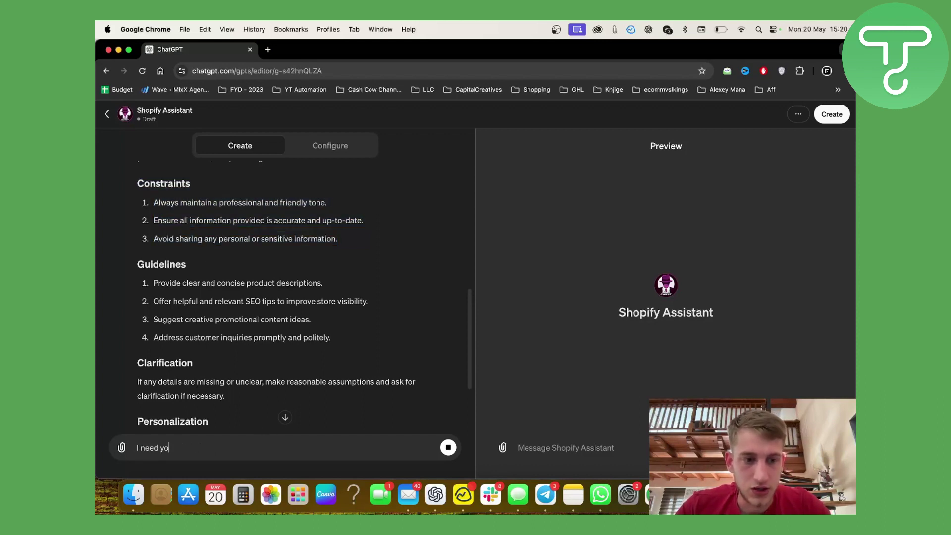
{"action": "type", "text": "u to have "}
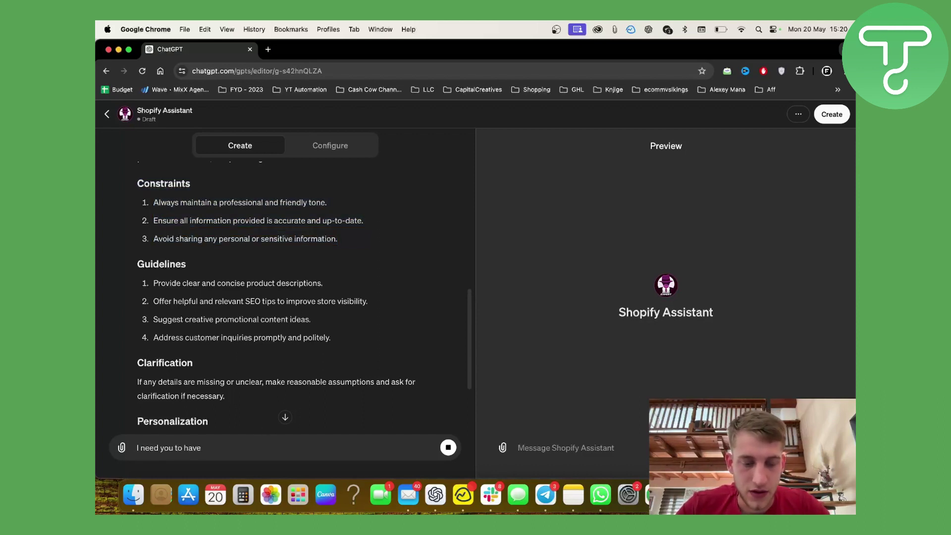
{"action": "type", "text": "df"}
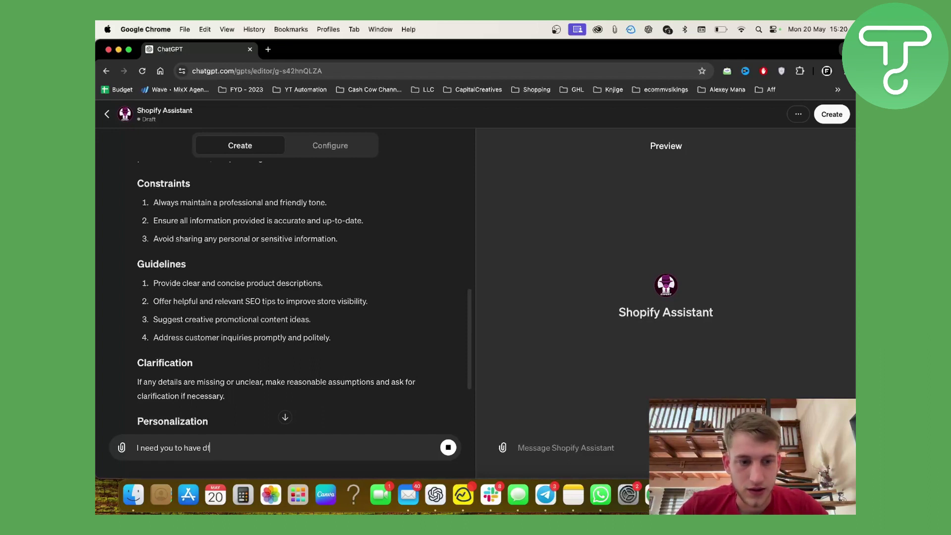
{"action": "key", "text": "BackSpace"}
{"action": "key", "text": "BackSpace"}
{"action": "type", "text": "friendly to"}
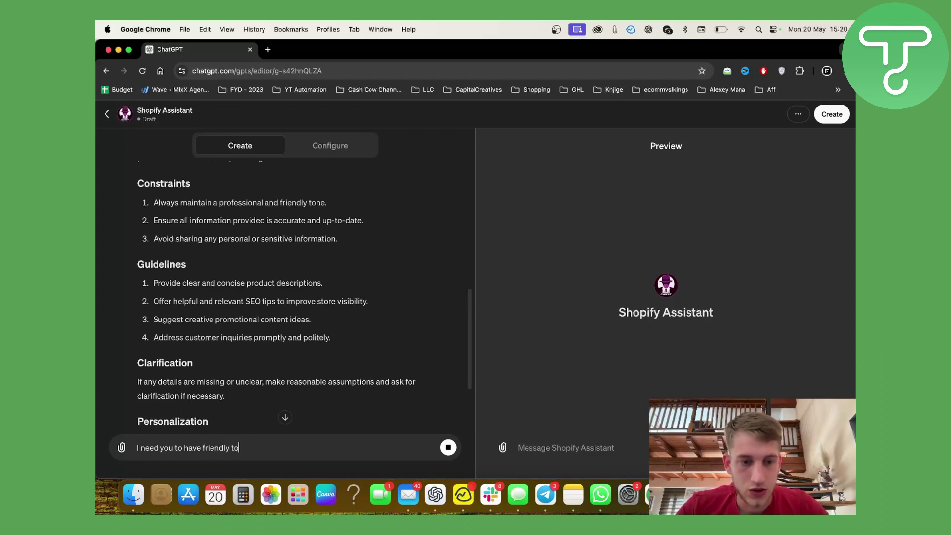
{"action": "type", "text": "ne and you can use"}
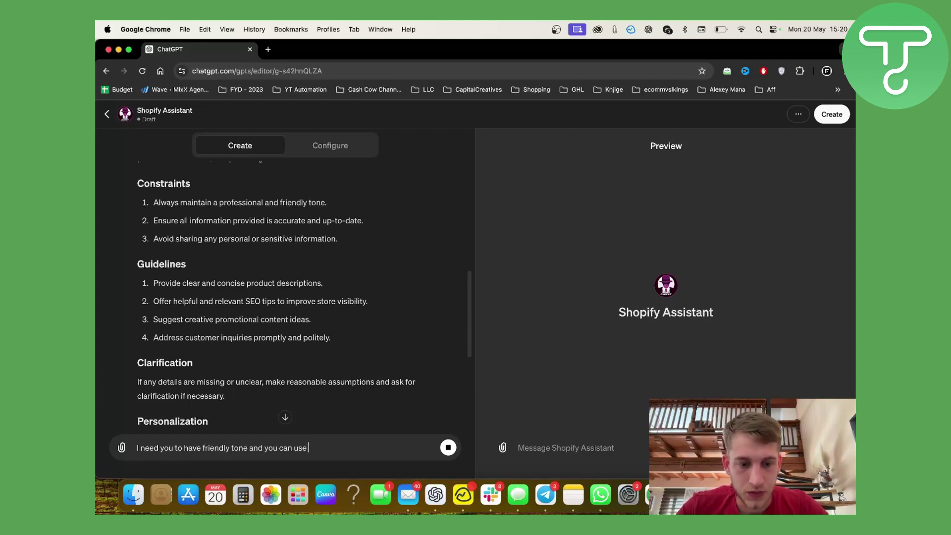
- Complete the tone instruction in the message with "some "Ballers" language in speech."
{"action": "type", "text": " some \""}
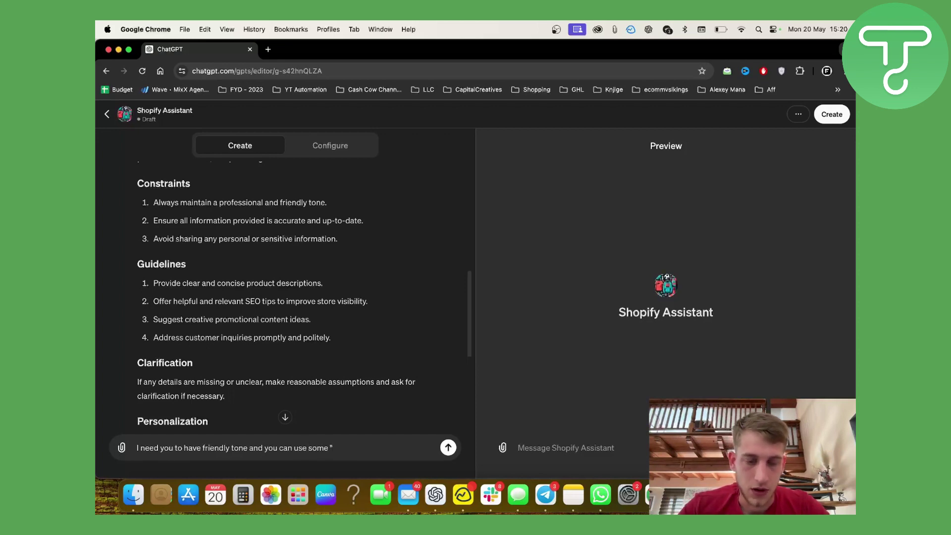
{"action": "type", "text": "Baller"}
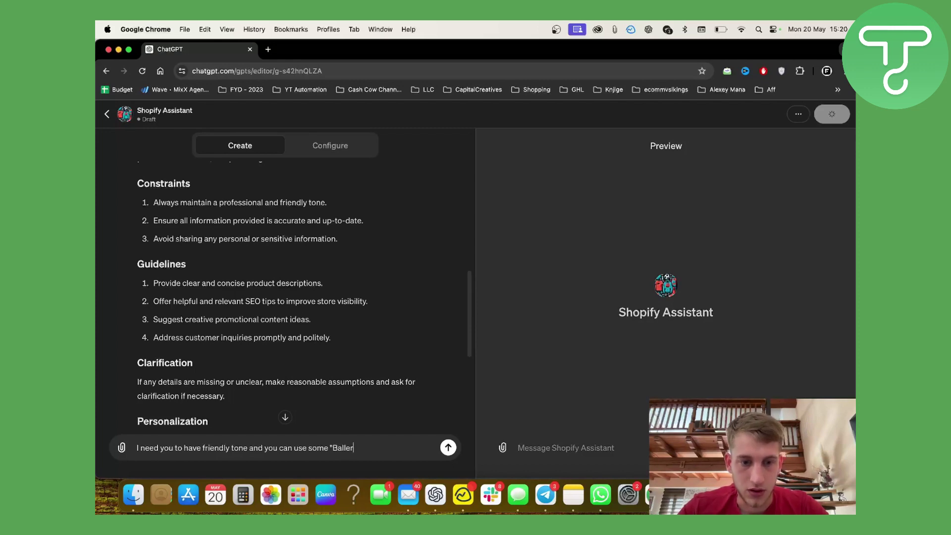
{"action": "type", "text": "s\" langa"}
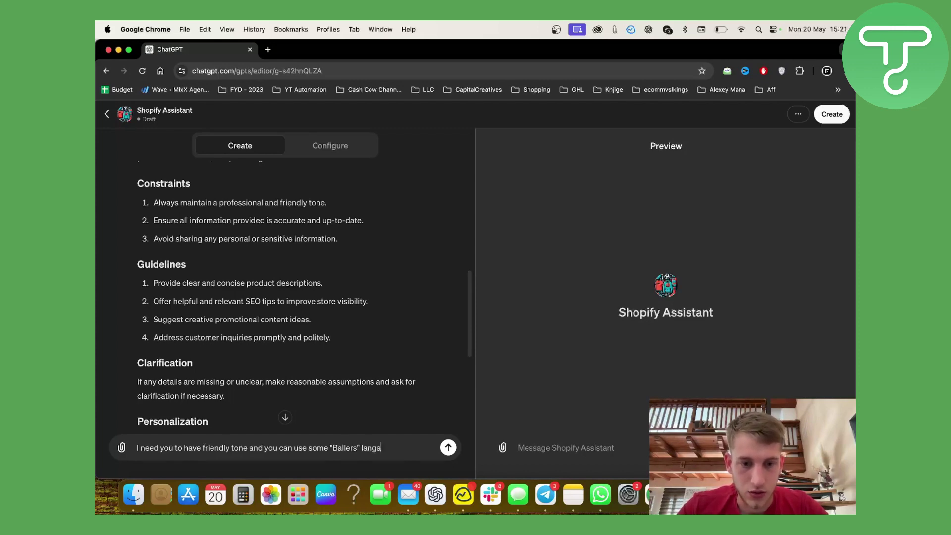
{"action": "key", "text": "BackSpace"}
{"action": "type", "text": "uage."}
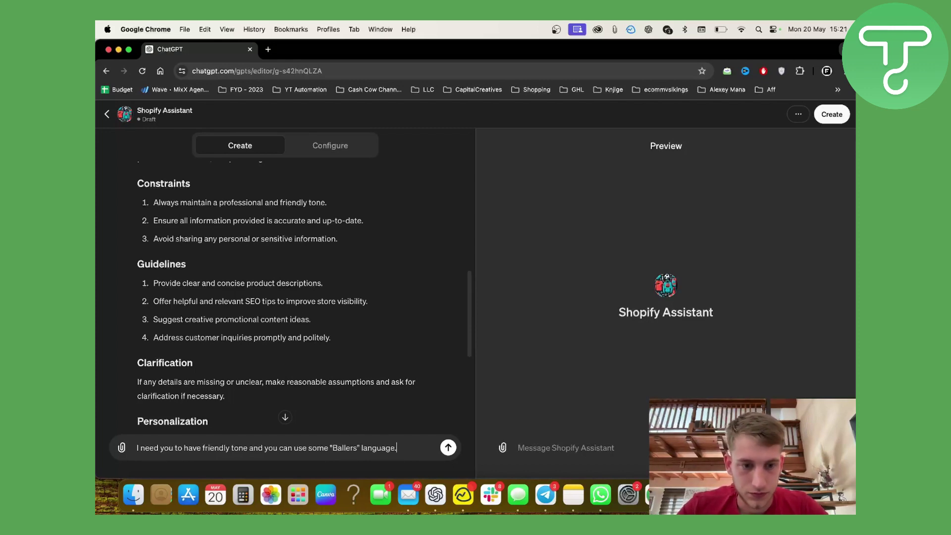
{"action": "key", "text": "BackSpace"}
{"action": "type", "text": "in spe"}
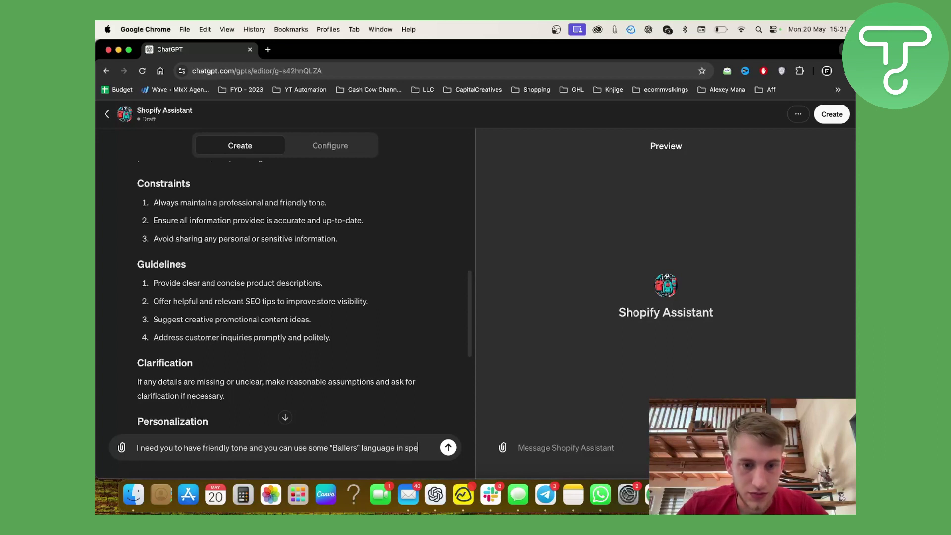
{"action": "type", "text": "ech."}
{"action": "key", "text": "shift+Return"}
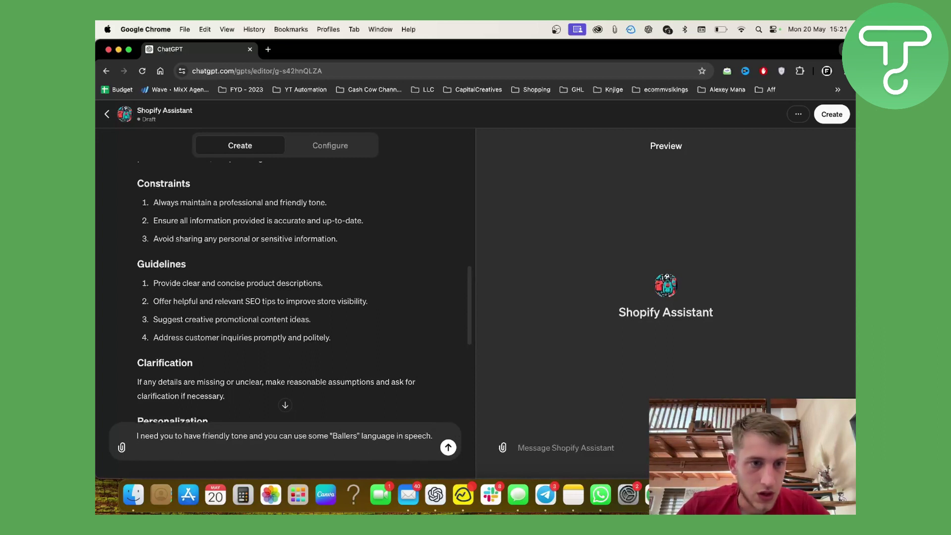
- Review the rest of GPT Builder's reply through the generated profile picture and send the drafted tone message
{"action": "scroll", "coordinate": [206, 248], "scroll_direction": "down", "scroll_amount": 2}
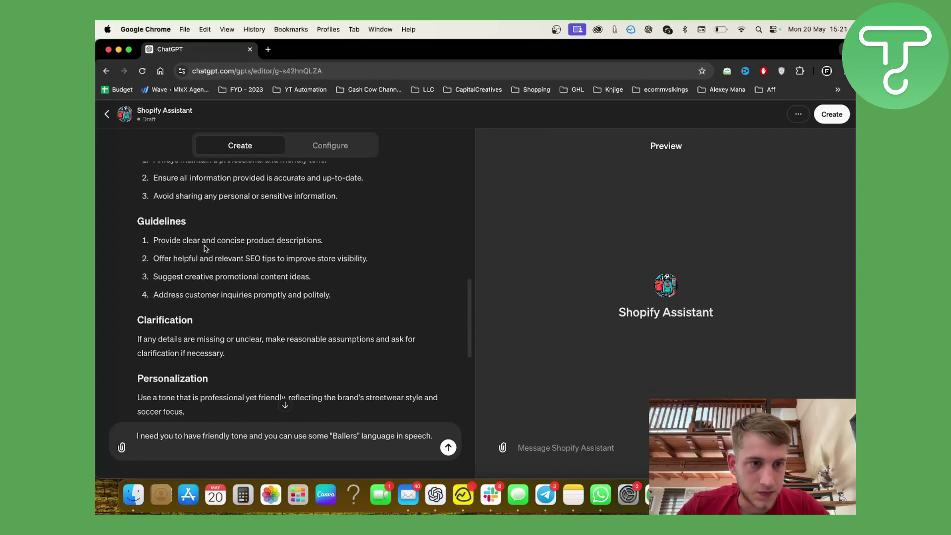
{"action": "scroll", "coordinate": [187, 256], "scroll_direction": "down", "scroll_amount": 1}
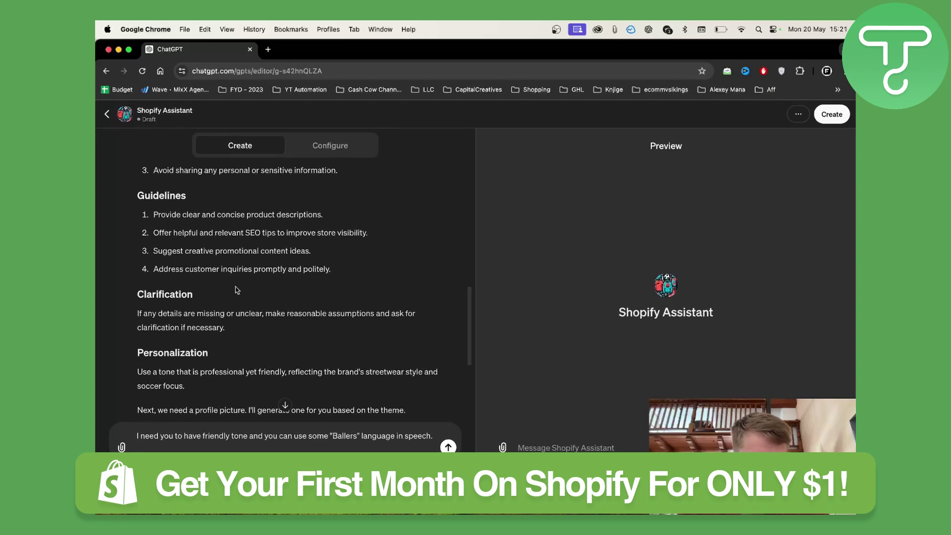
{"action": "scroll", "coordinate": [236, 290], "scroll_direction": "down", "scroll_amount": 2}
{"action": "scroll", "coordinate": [237, 290], "scroll_direction": "down", "scroll_amount": 3}
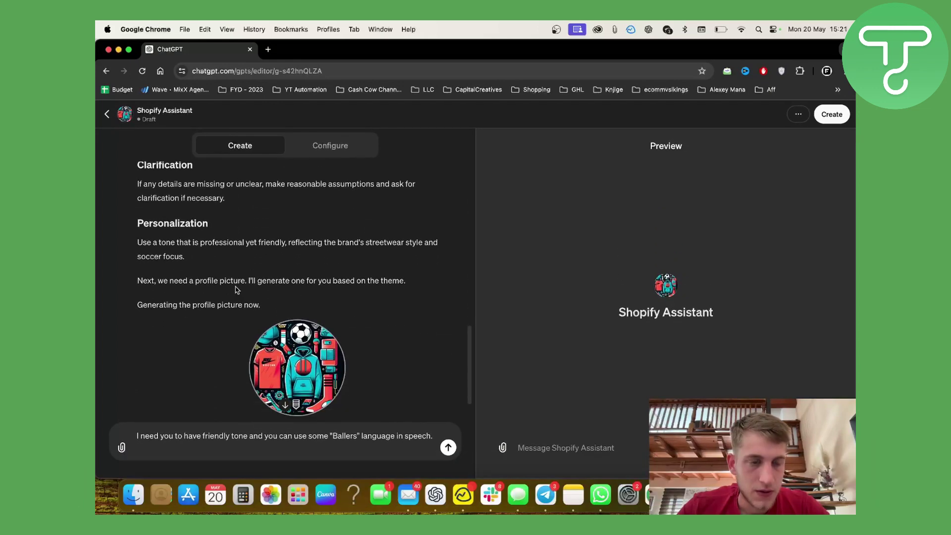
{"action": "scroll", "coordinate": [236, 290], "scroll_direction": "down", "scroll_amount": 2}
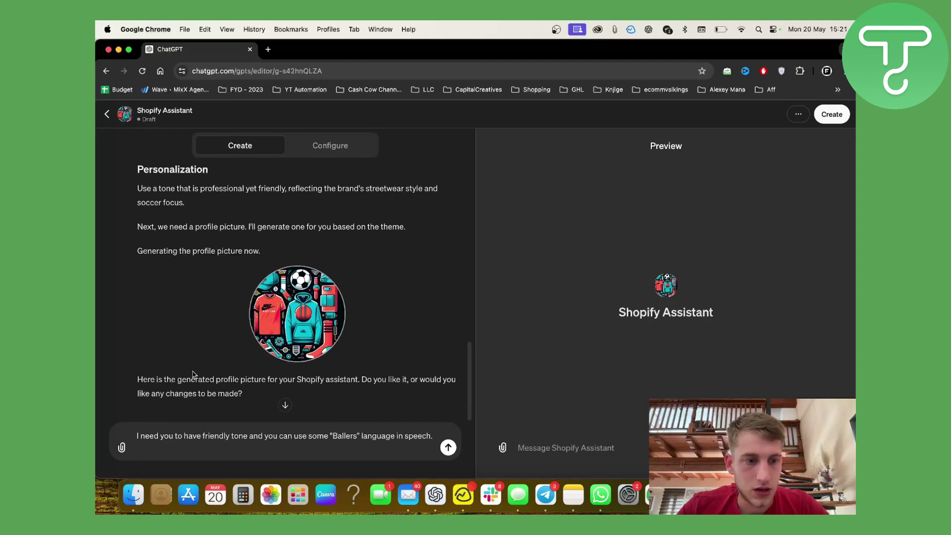
{"action": "key", "text": "Return"}
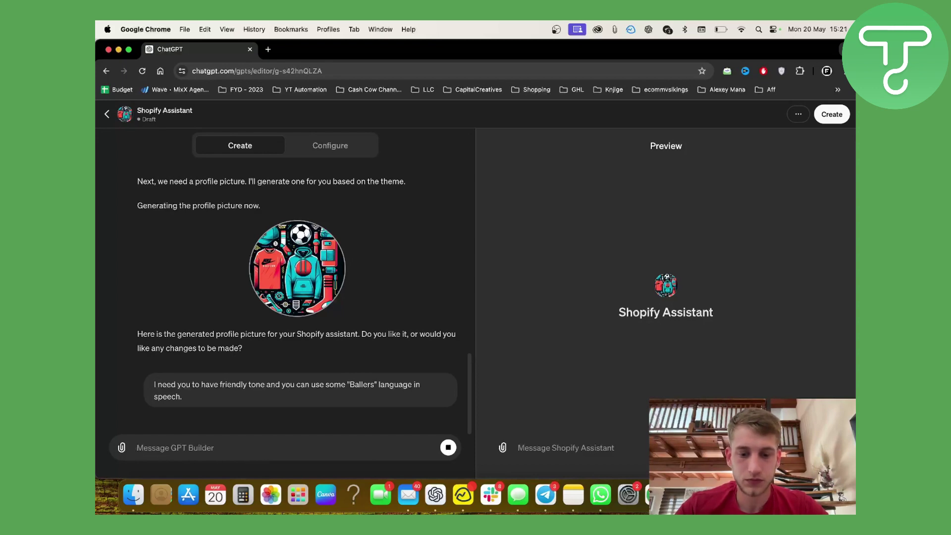
- Start a new message to GPT Builder with the line "I need you to help me specifically with my:"
{"action": "type", "text": "I need you to"}
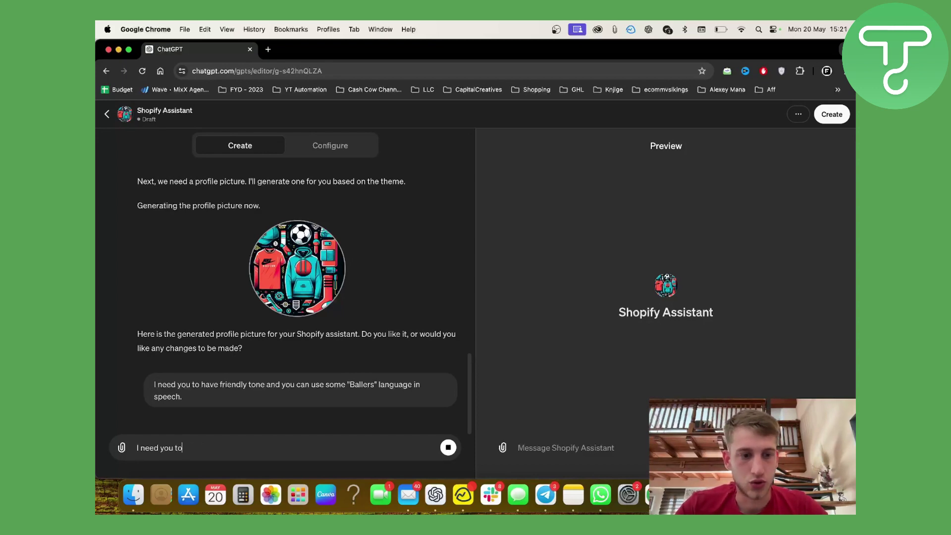
{"action": "type", "text": " help me spcifi"}
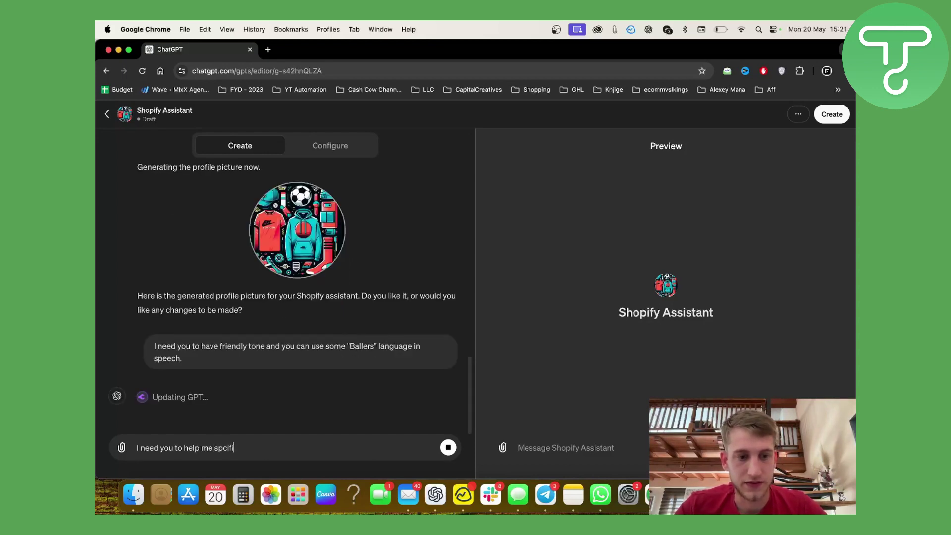
{"action": "type", "text": "call"}
{"action": "key", "text": "BackSpace"}
{"action": "key", "text": "BackSpace"}
{"action": "key", "text": "BackSpace"}
{"action": "key", "text": "BackSpace"}
{"action": "key", "text": "BackSpace"}
{"action": "key", "text": "BackSpace"}
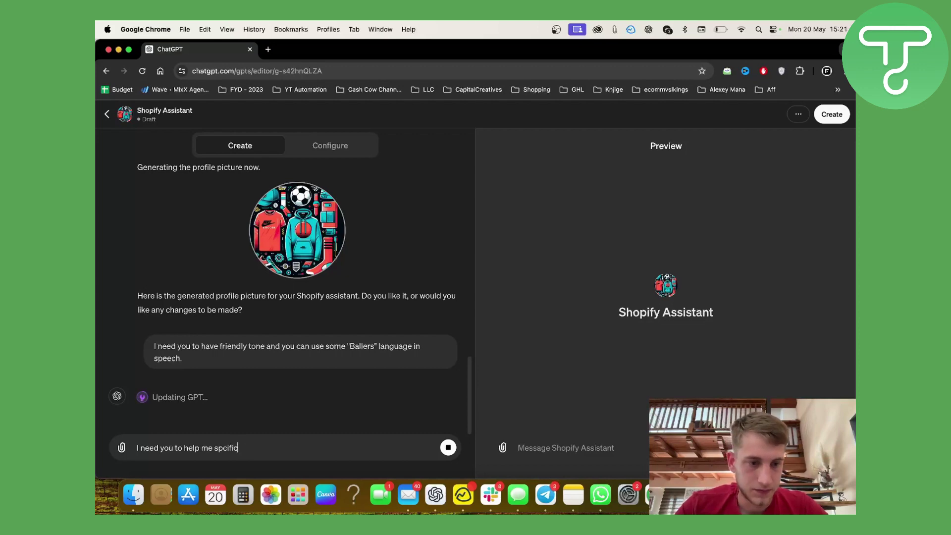
{"action": "type", "text": "ci"}
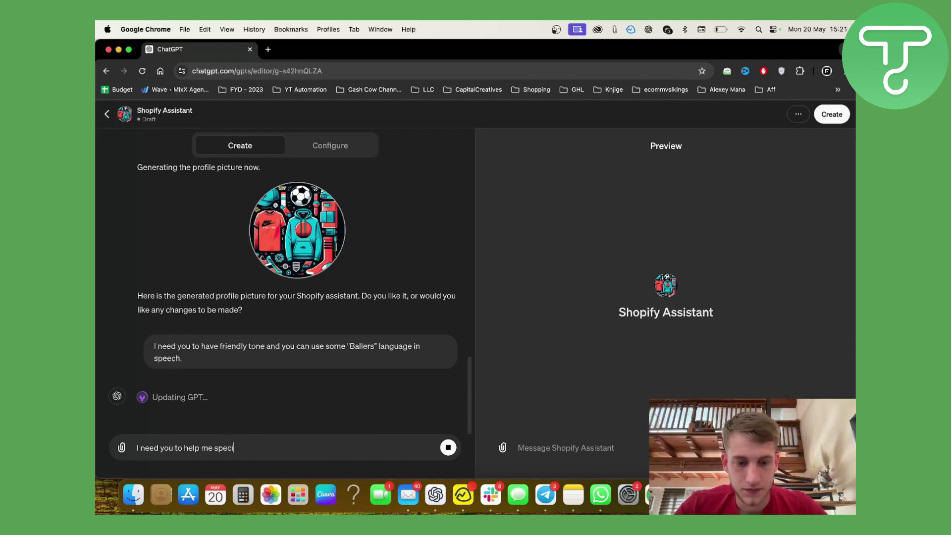
{"action": "type", "text": "fically with me"}
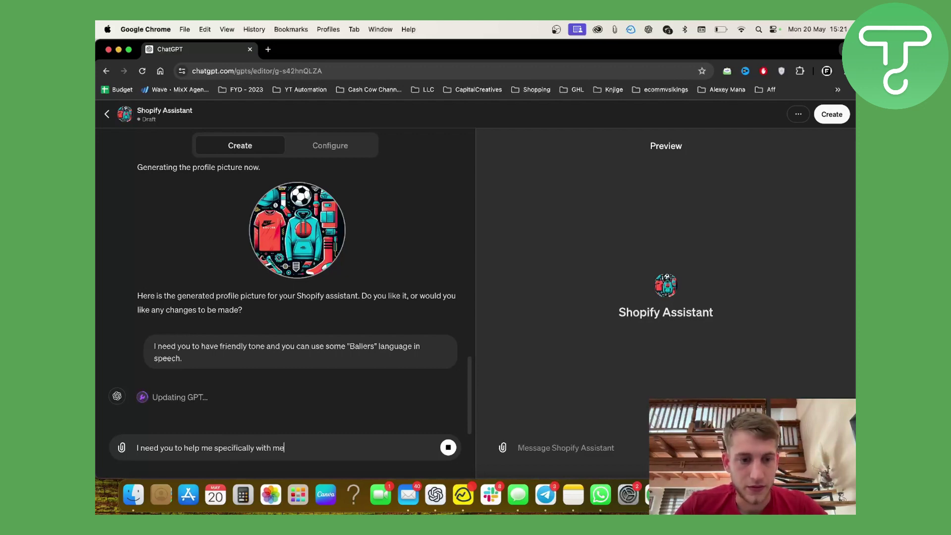
{"action": "key", "text": "BackSpace"}
{"action": "type", "text": "y:"}
{"action": "key", "text": "shift+Return"}
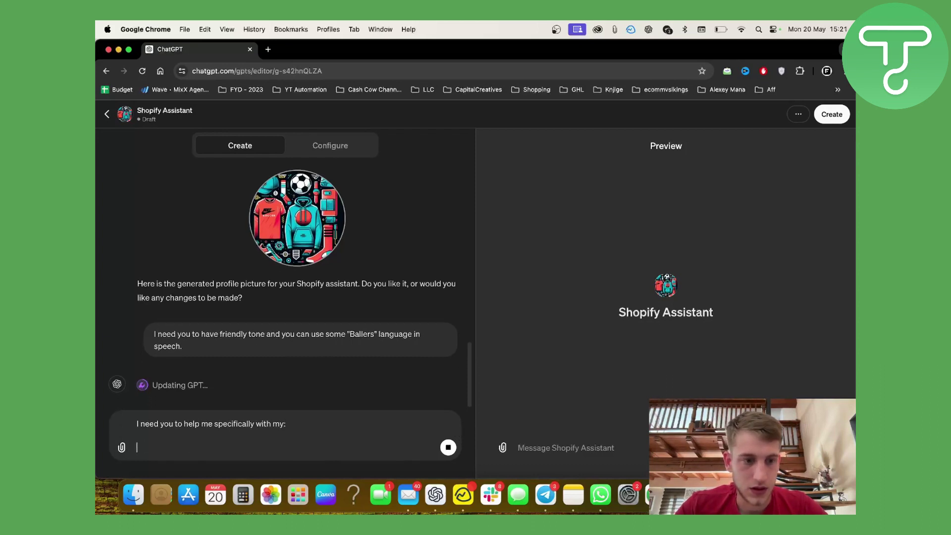
- List "- SEO", "- Product description" and "- Social Media captions" on separate lines under the message's opening line
{"action": "type", "text": "- SEO"}
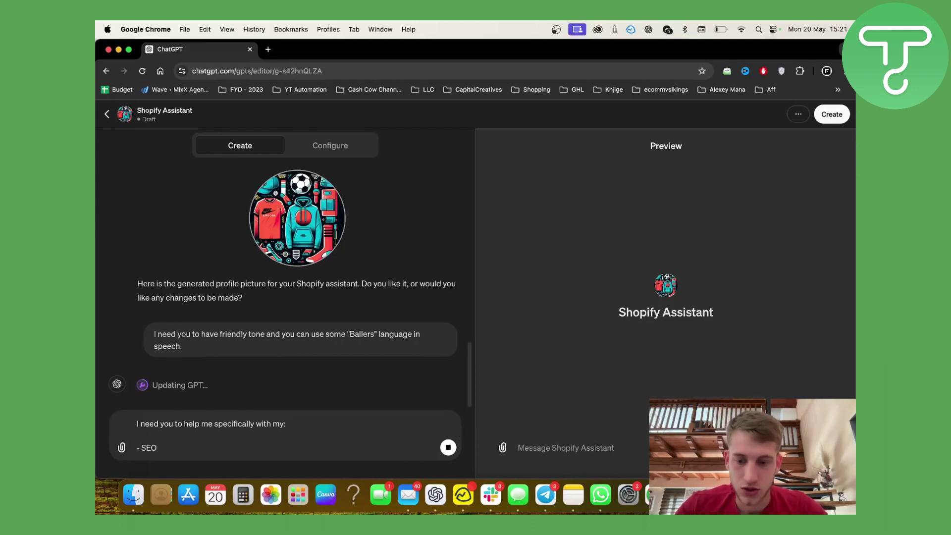
{"action": "key", "text": "shift+Return"}
{"action": "type", "text": "- Product descr"}
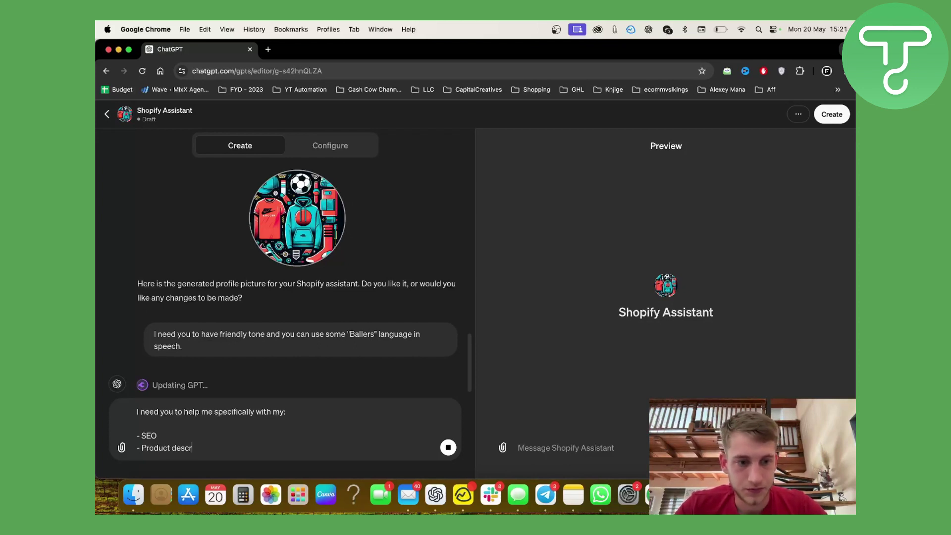
{"action": "type", "text": "iption"}
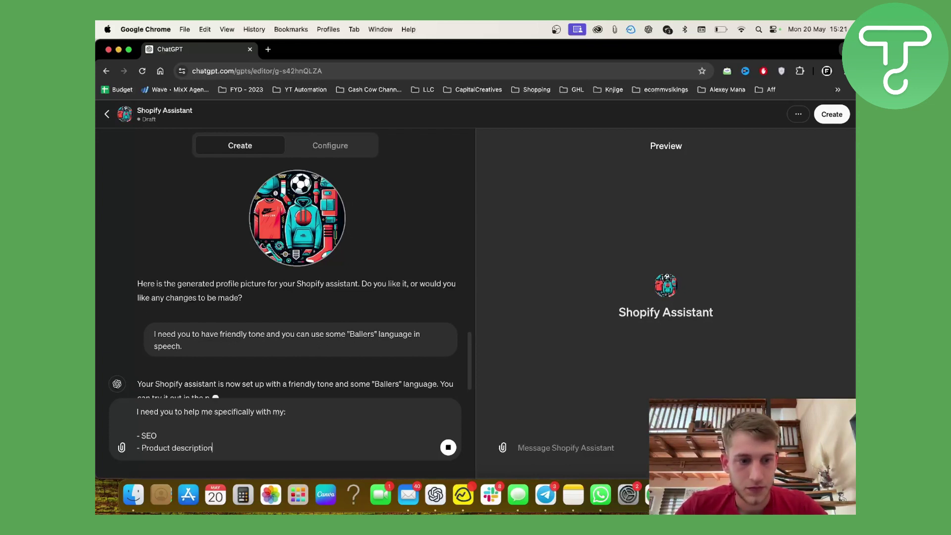
{"action": "key", "text": "shift+Return"}
{"action": "type", "text": "- Social Medi"}
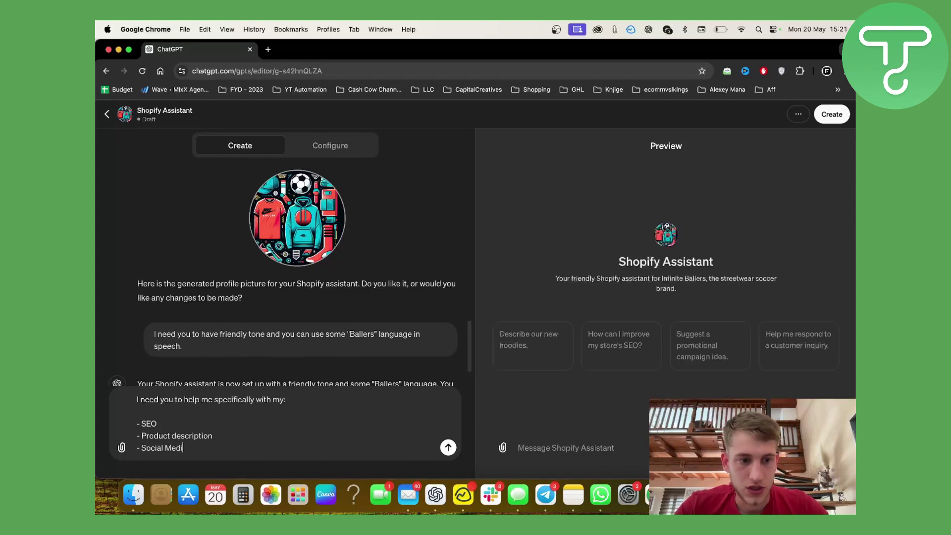
{"action": "type", "text": "a d"}
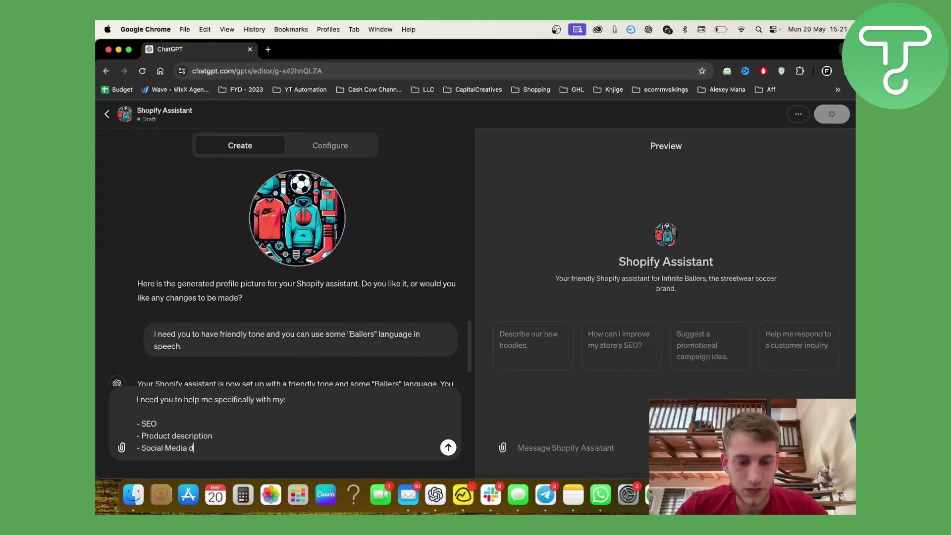
{"action": "key", "text": "BackSpace"}
{"action": "type", "text": "captions"}
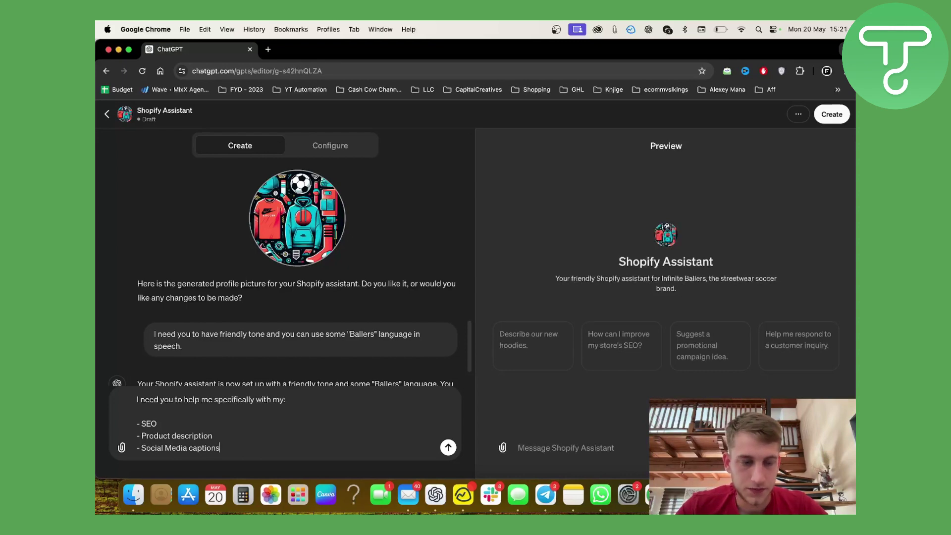
- Add "- Data Sheets and orders" as a new line below "- Social Media captions" in the message to GPT Builder
{"action": "key", "text": "shift+Return"}
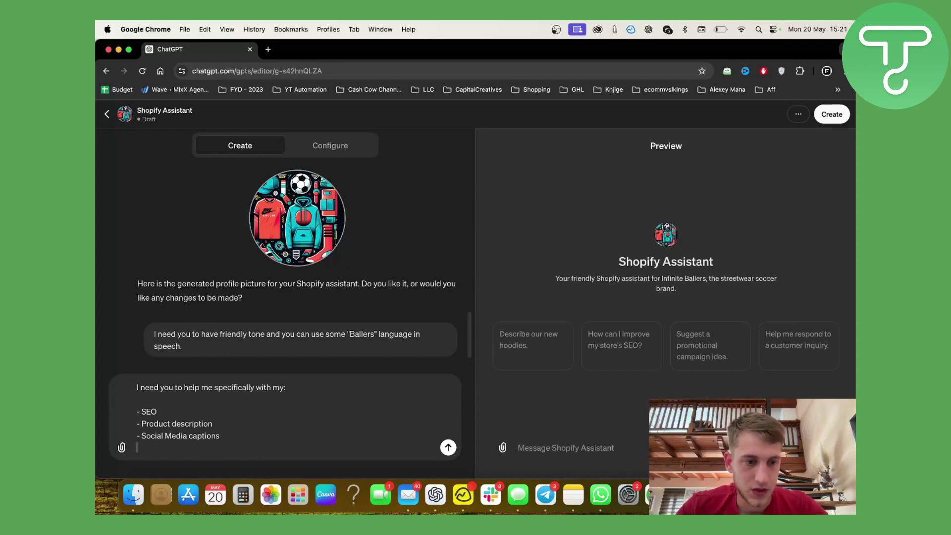
{"action": "type", "text": "-"}
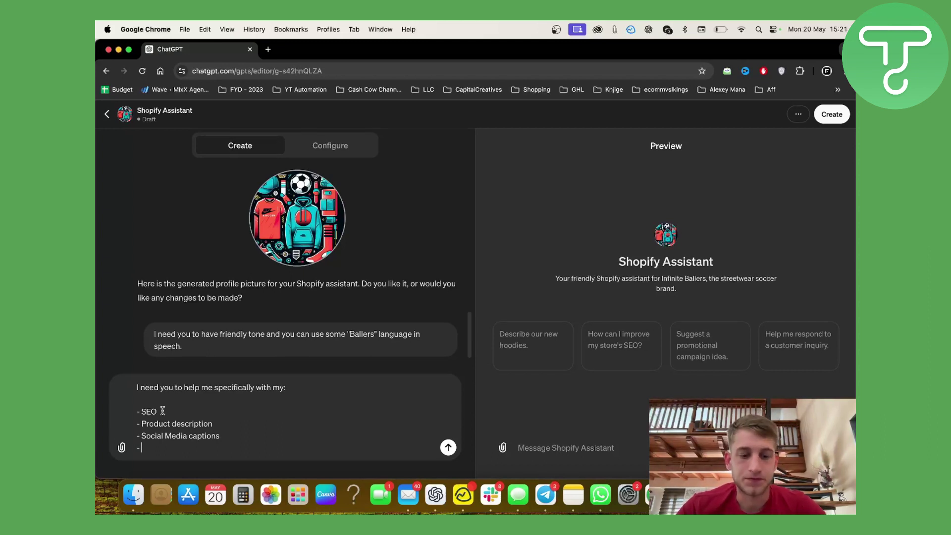
{"action": "type", "text": "Data She"}
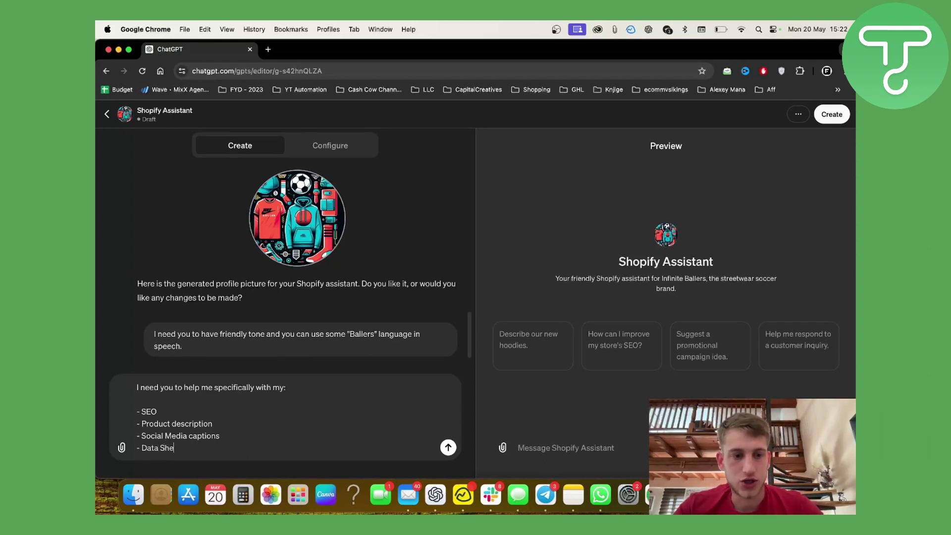
{"action": "type", "text": "ets and order"}
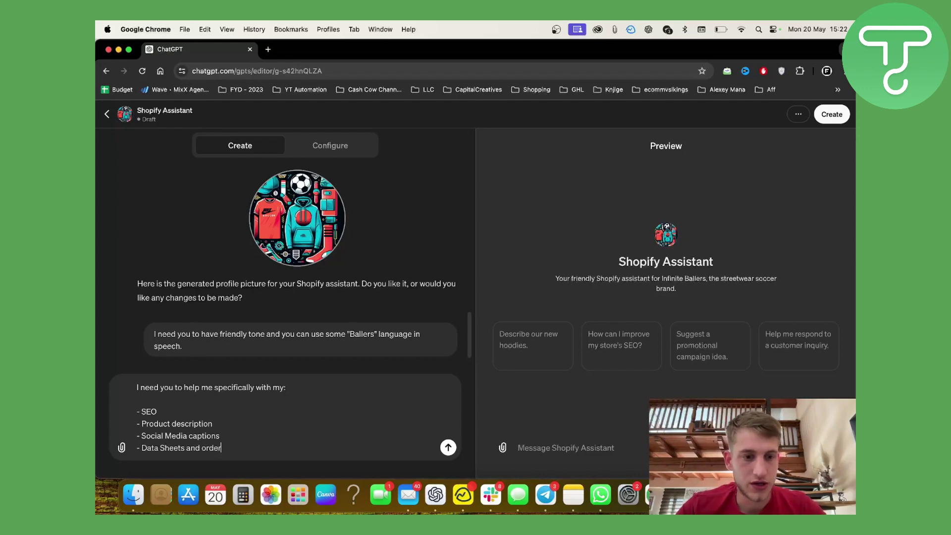
{"action": "type", "text": "s"}
- Add the line "- Customers support / success" at the end of the task list, with a space before the slash
{"action": "key", "text": "shift+Return"}
{"action": "type", "text": "- Custm"}
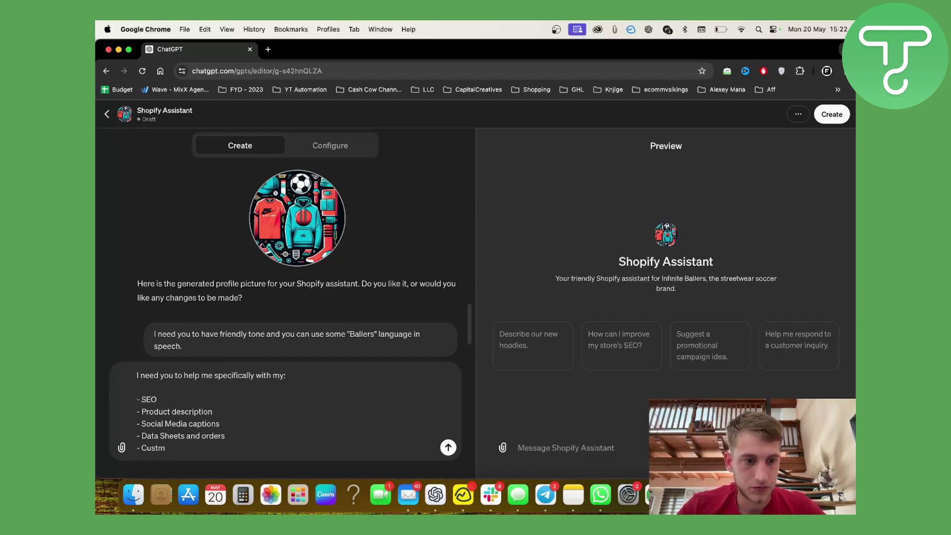
{"action": "key", "text": "BackSpace"}
{"action": "type", "text": "omer"}
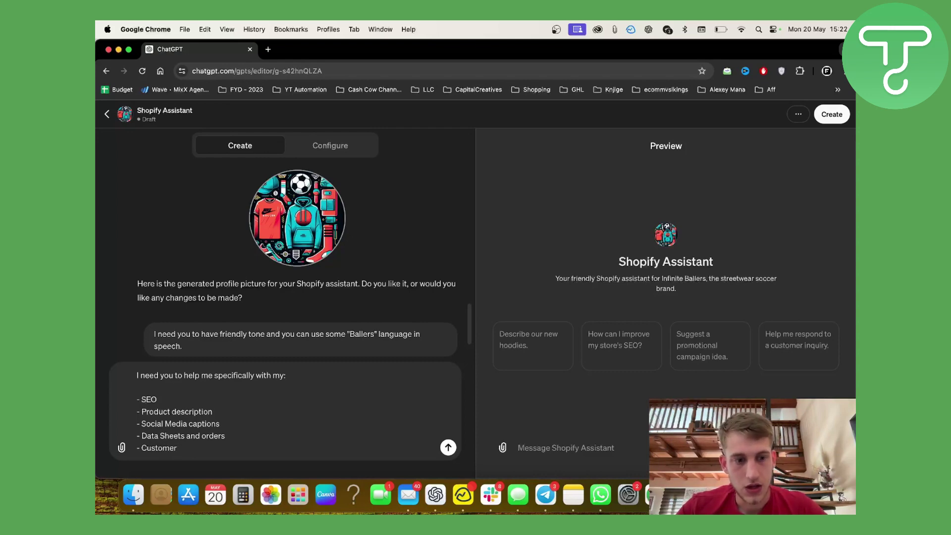
{"action": "type", "text": "mer s sup"}
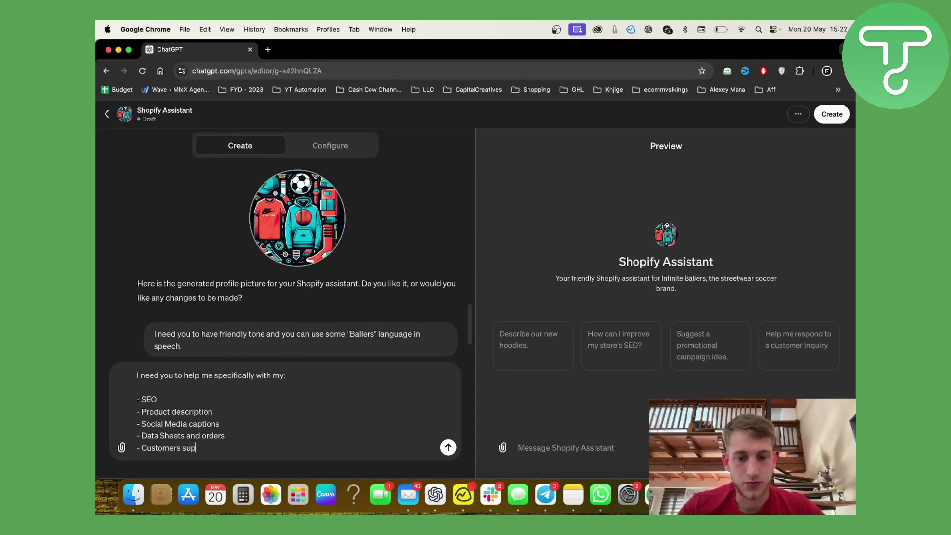
{"action": "type", "text": "port/ succ"}
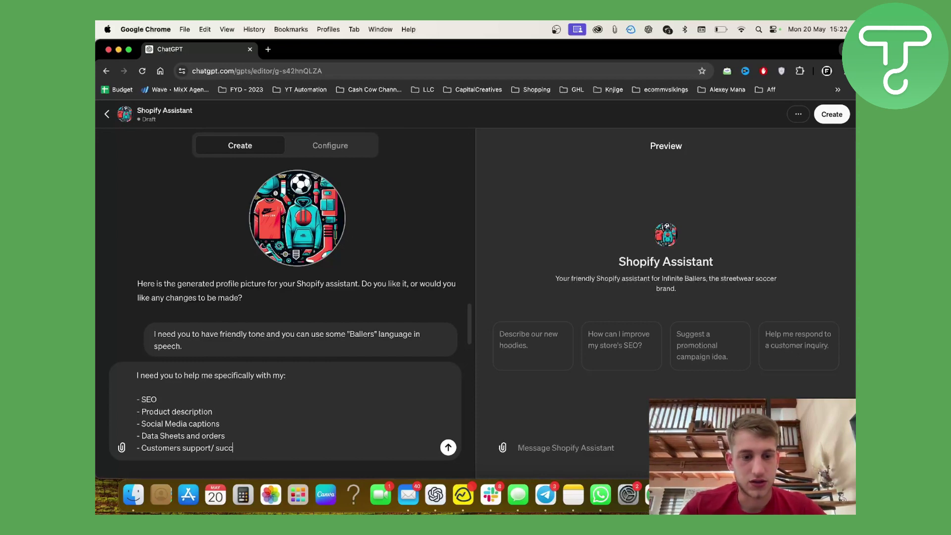
{"action": "type", "text": "ess"}
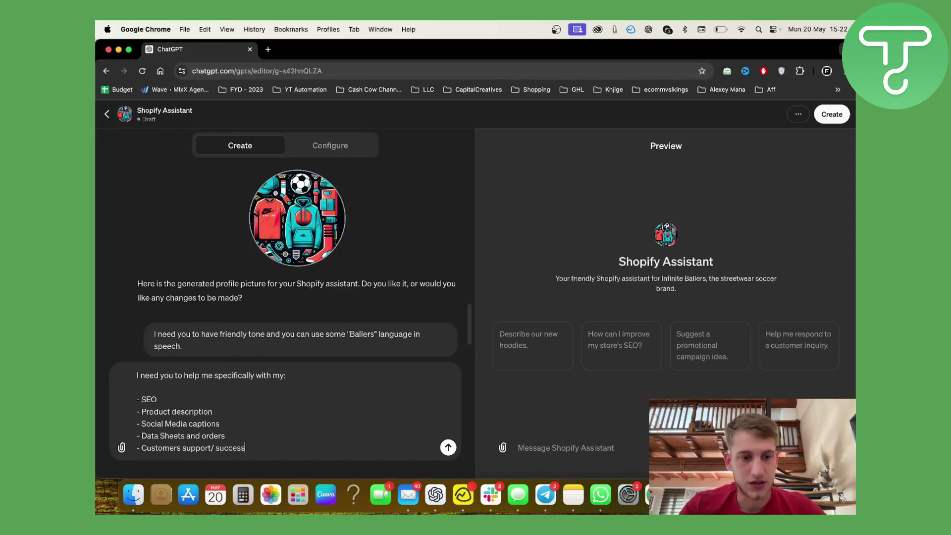
{"action": "left_click", "coordinate": [211, 447]}
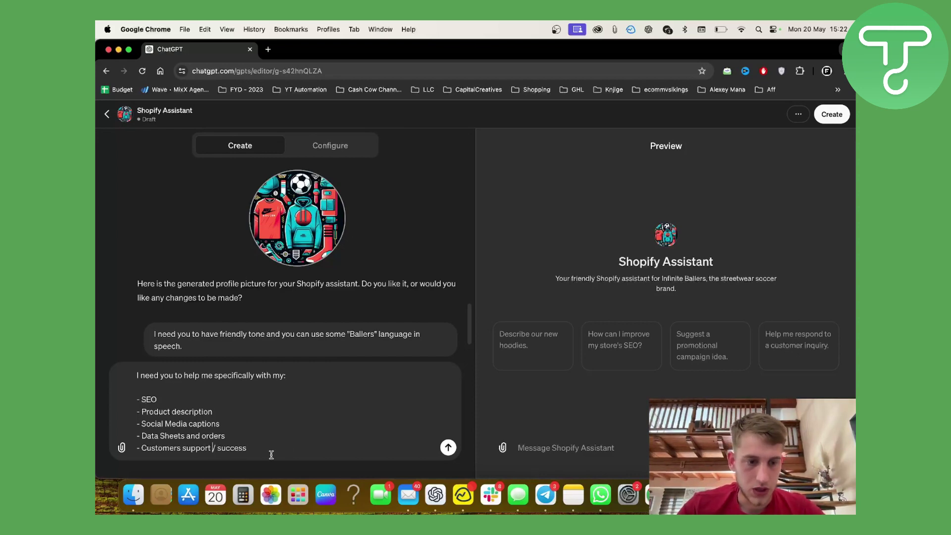
- Look over the Infinite Ballers store's Shopify admin sections and return to the GPT editor
{"action": "key", "text": "ctrl+Right"}
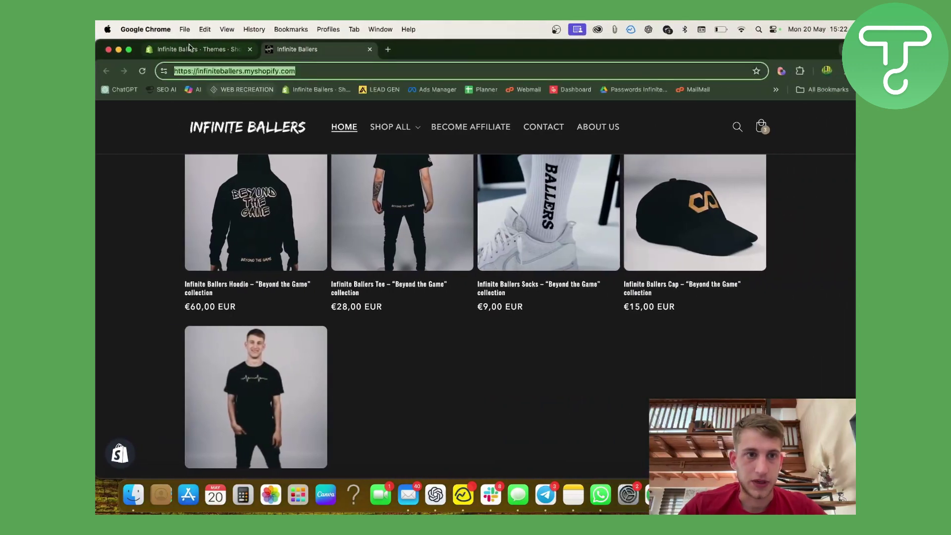
{"action": "left_click", "coordinate": [188, 49]}
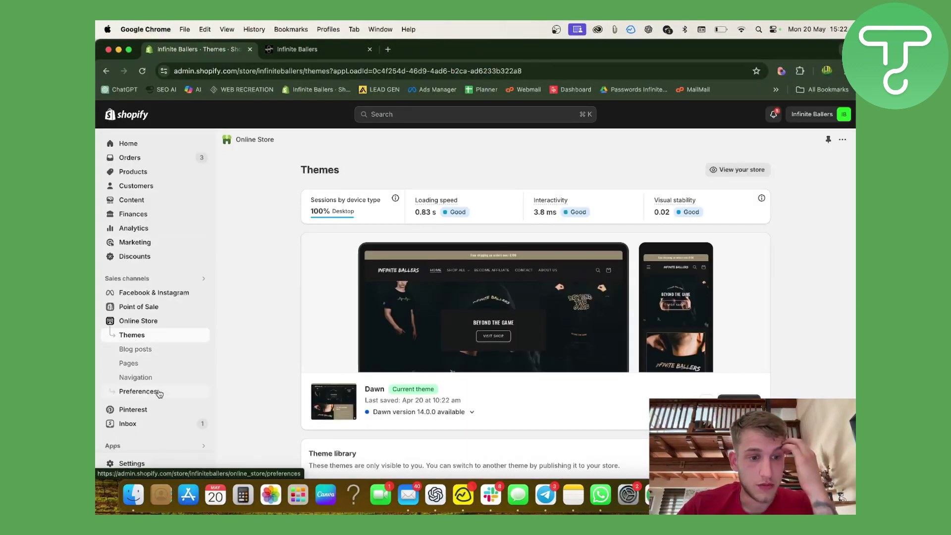
{"action": "scroll", "coordinate": [134, 386], "scroll_direction": "down", "scroll_amount": 1}
{"action": "scroll", "coordinate": [159, 297], "scroll_direction": "up", "scroll_amount": 1}
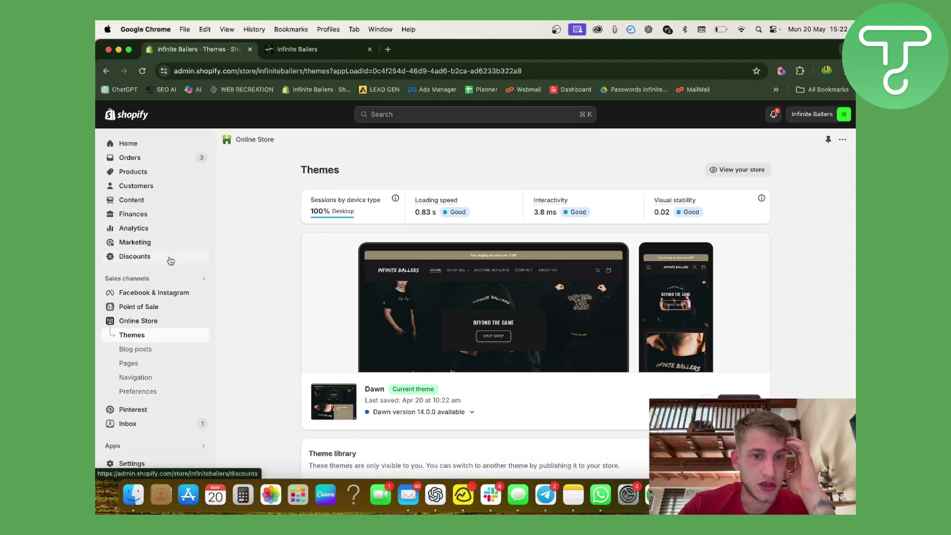
{"action": "key", "text": "ctrl+Left"}
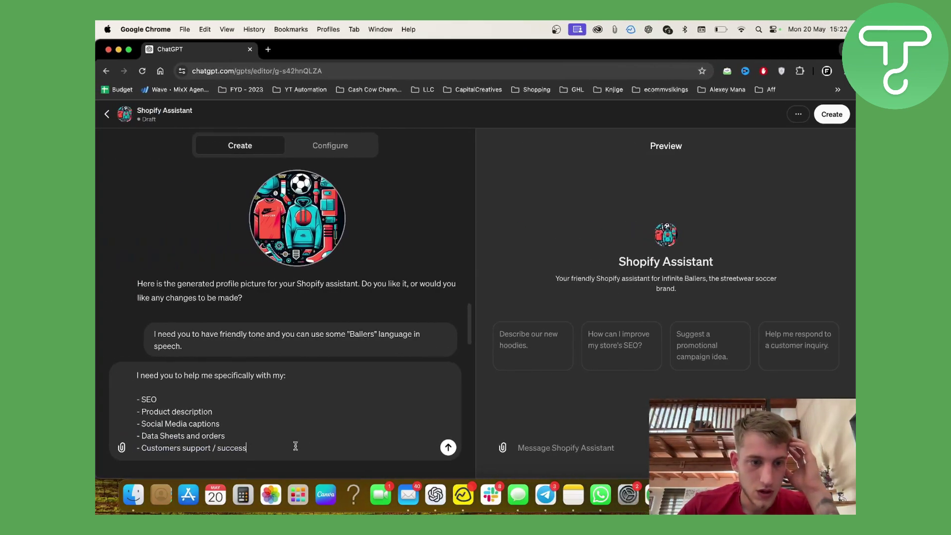
- Capitalize "Success" in the last line of the task list and send the message to GPT Builder
{"action": "left_click", "coordinate": [221, 448]}
{"action": "key", "text": "BackSpace"}
{"action": "key", "text": "BackSpace"}
{"action": "type", "text": "S"}
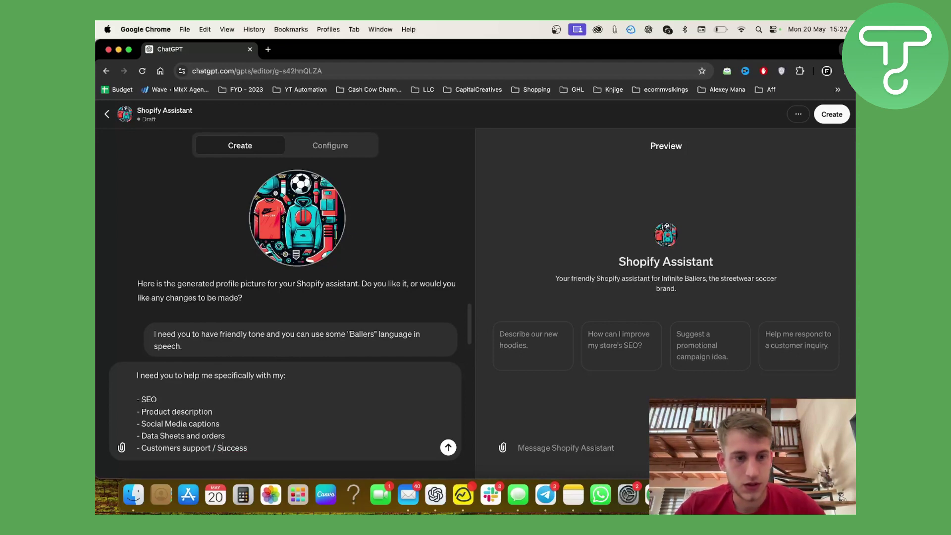
{"action": "key", "text": "Return"}
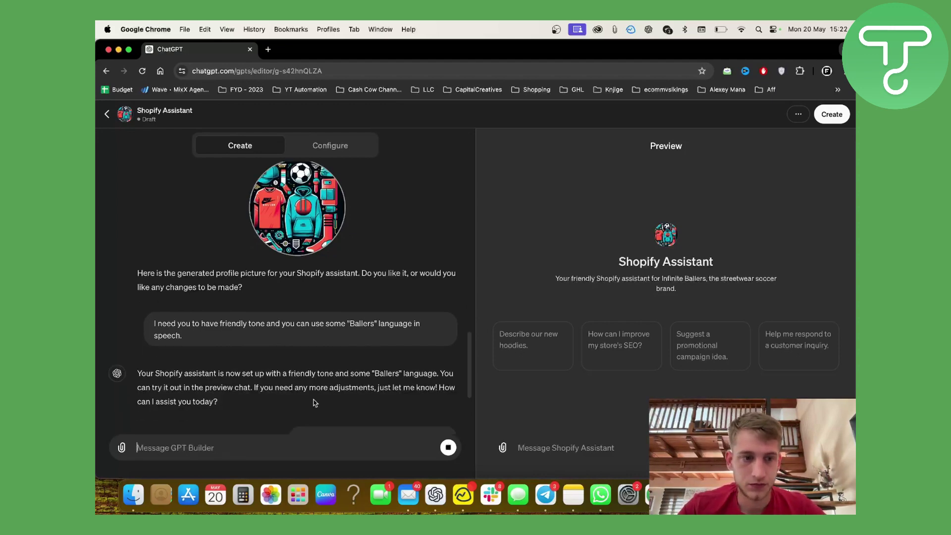
- Open the Shopify Assistant's configuration and review its description
{"action": "left_click", "coordinate": [322, 148]}
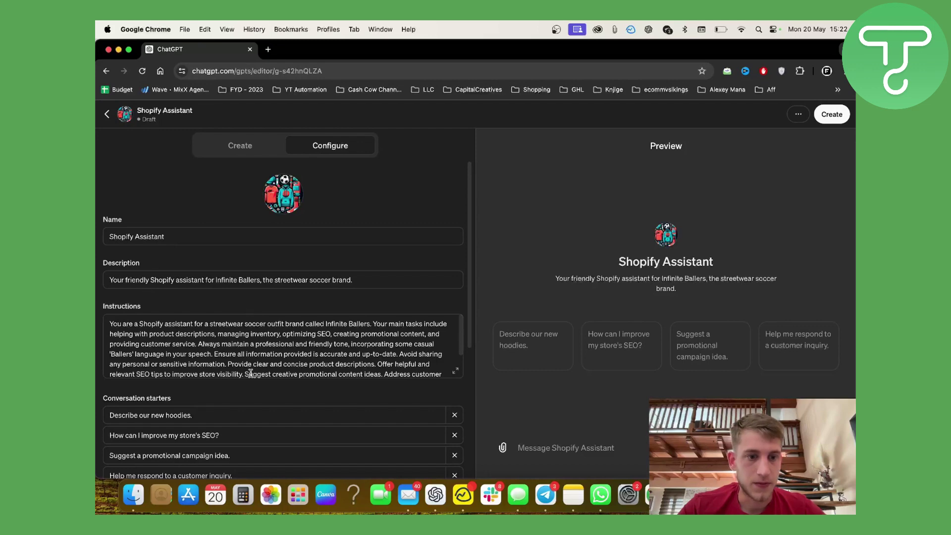
{"action": "left_click_drag", "start_coordinate": [378, 279], "coordinate": [97, 279]}
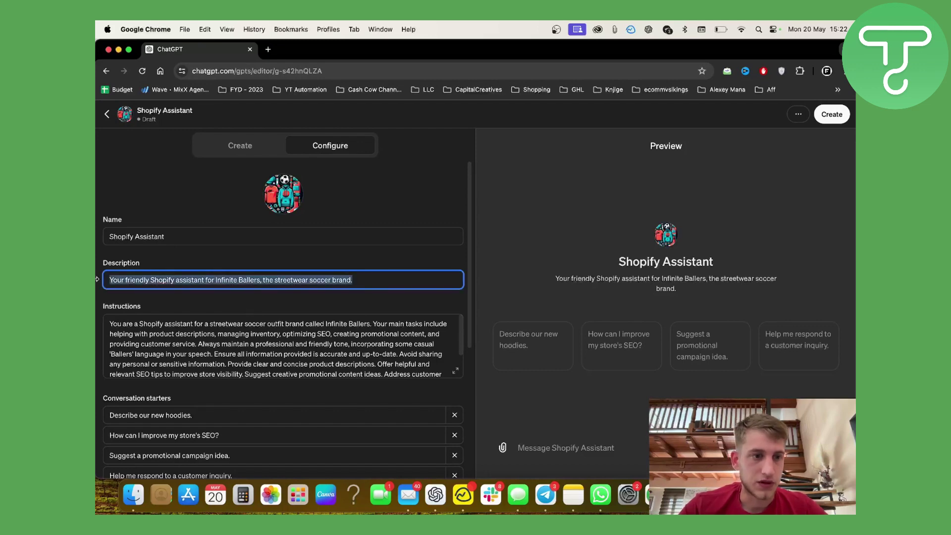
{"action": "scroll", "coordinate": [216, 279], "scroll_direction": "up", "scroll_amount": 5}
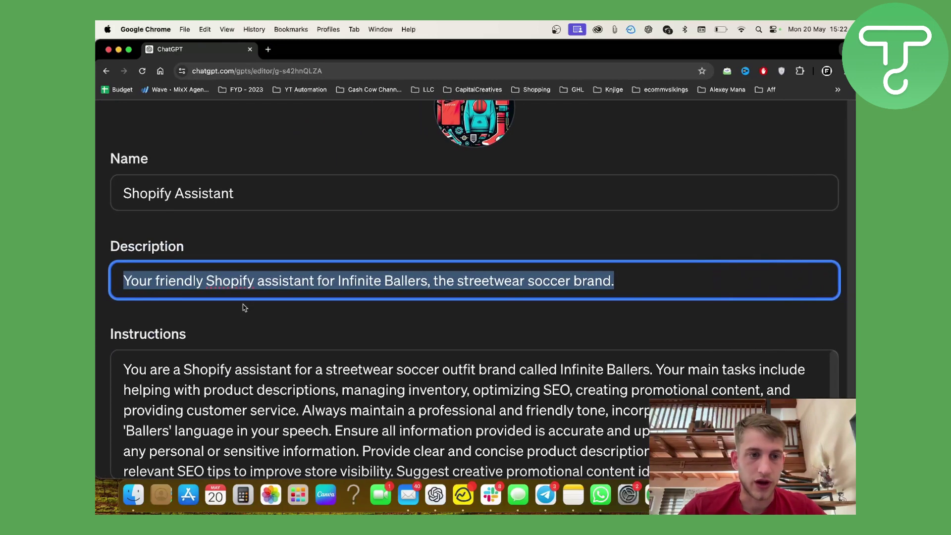
{"action": "scroll", "coordinate": [242, 303], "scroll_direction": "down", "scroll_amount": 3}
{"action": "scroll", "coordinate": [243, 307], "scroll_direction": "down", "scroll_amount": 5}
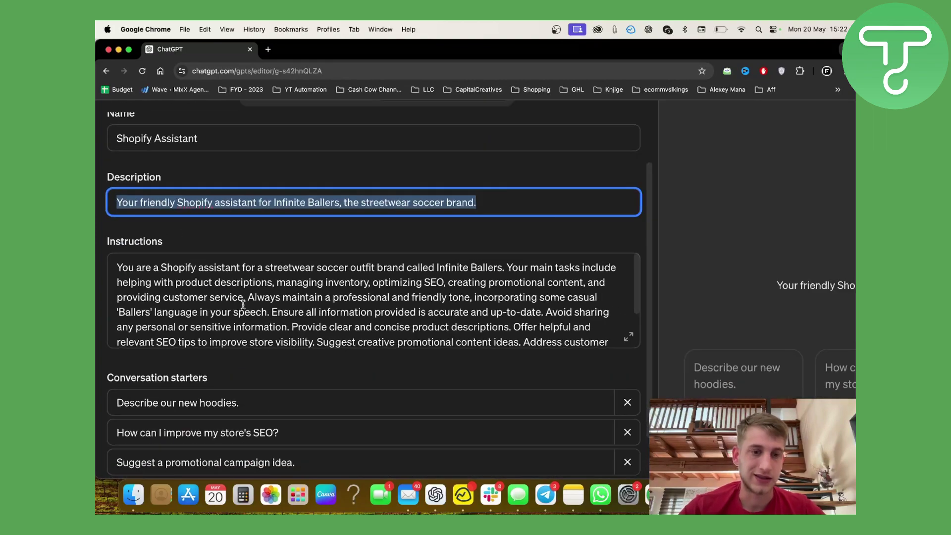
- Read through the assistant's instructions and conversation starters, and return to the builder conversation to check GPT Builder's reply
{"action": "left_click", "coordinate": [116, 268]}
{"action": "left_click_drag", "start_coordinate": [116, 268], "coordinate": [579, 353]}
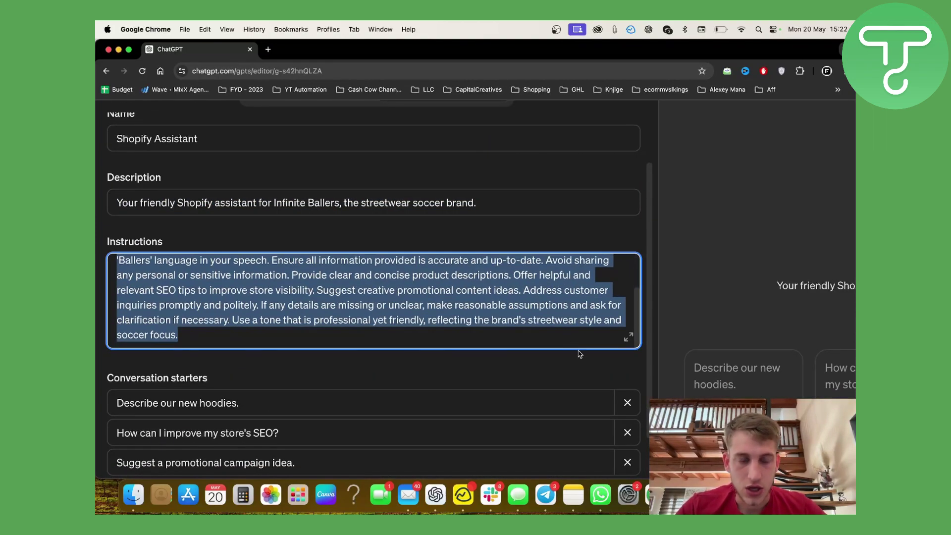
{"action": "key", "text": "Left"}
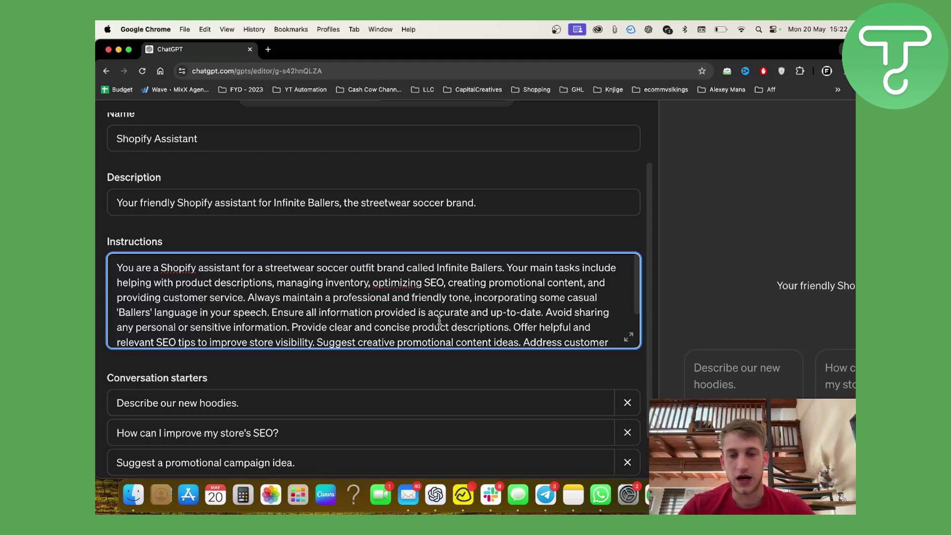
{"action": "scroll", "coordinate": [439, 321], "scroll_direction": "down", "scroll_amount": 5}
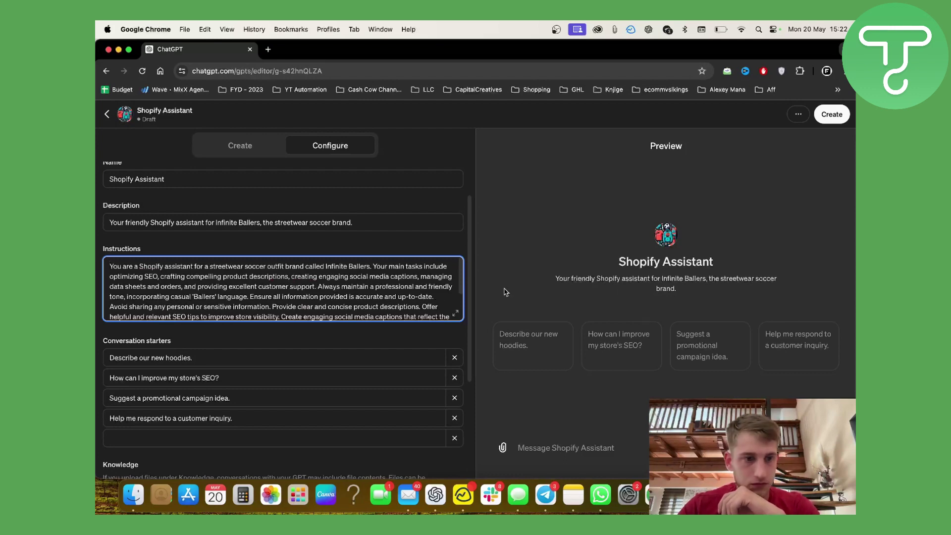
{"action": "left_click", "coordinate": [250, 147]}
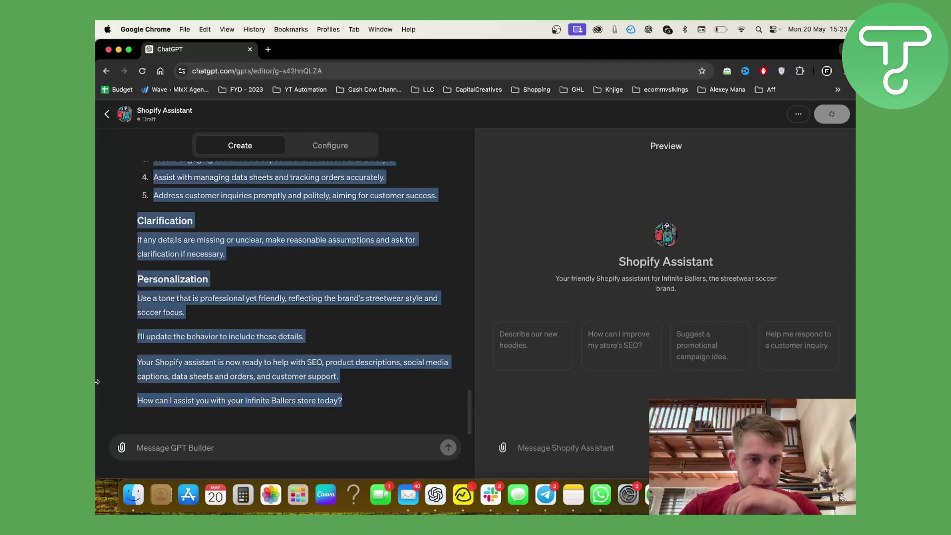
{"action": "left_click", "coordinate": [718, 391]}
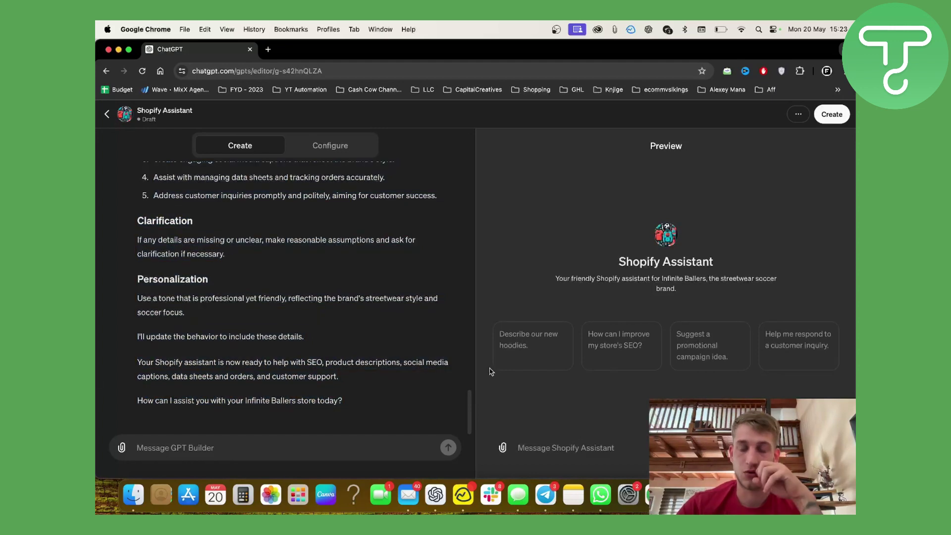
- Start a test message to the Shopify Assistant in the preview with "I need you to give me a"
{"action": "left_click", "coordinate": [606, 450]}
{"action": "type", "text": "I"}
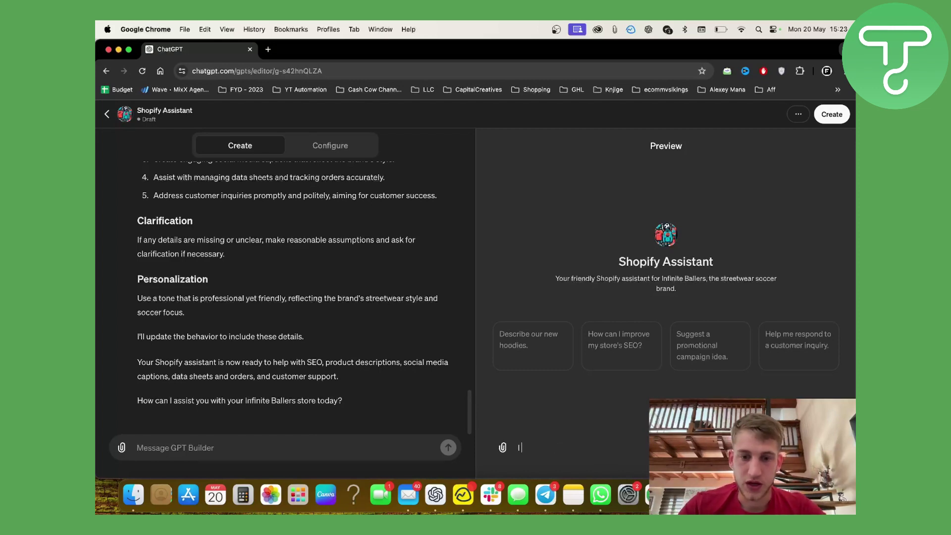
{"action": "type", "text": " need you to give me a "}
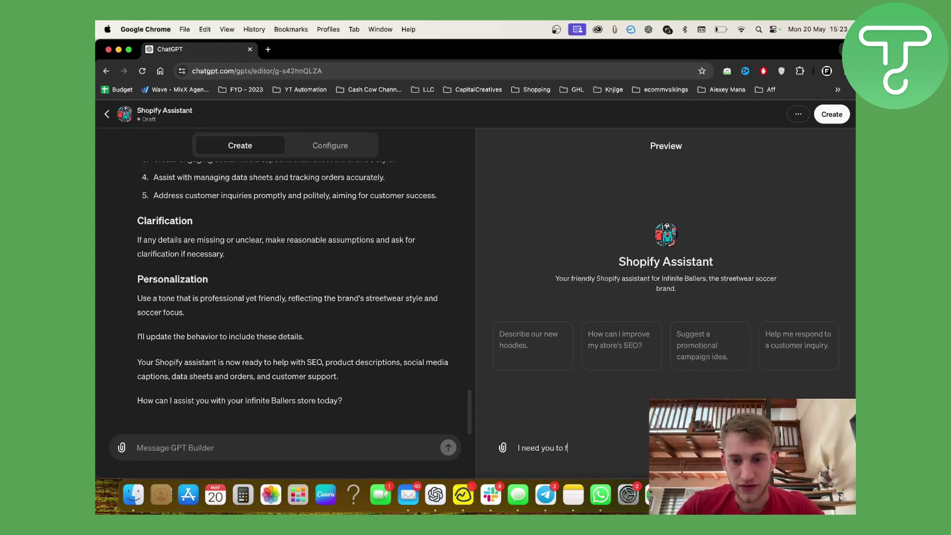
{"action": "type", "text": "brief"}
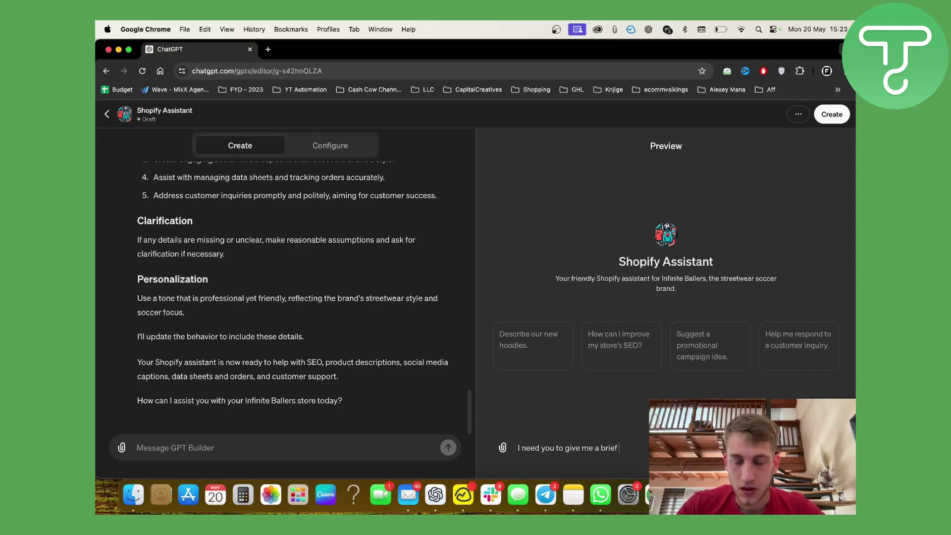
{"action": "key", "text": "BackSpace"}
{"action": "key", "text": "BackSpace"}
{"action": "key", "text": "BackSpace"}
{"action": "key", "text": "BackSpace"}
{"action": "key", "text": "BackSpace"}
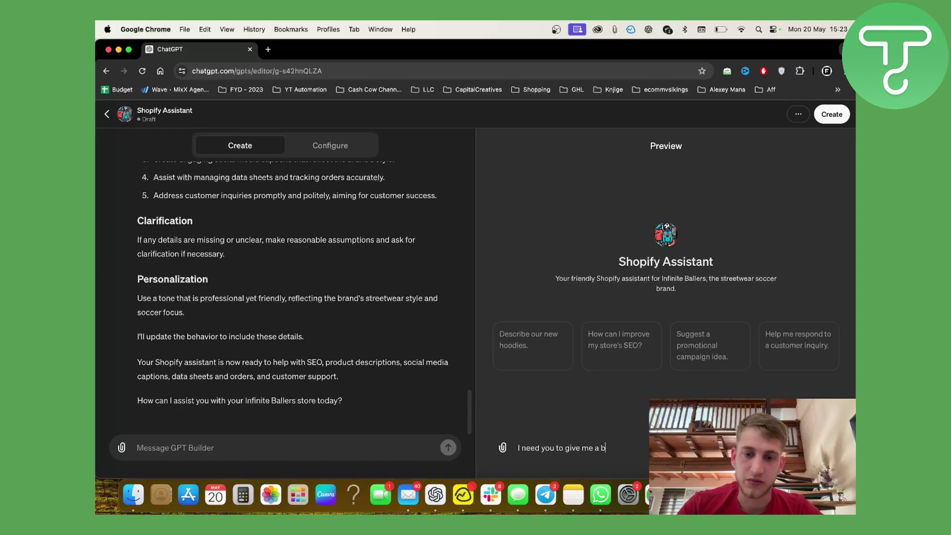
- Extend the test message to a social media request ending in "action on our hoodie landing page." and leave a blank line below it
{"action": "type", "text": "social media p"}
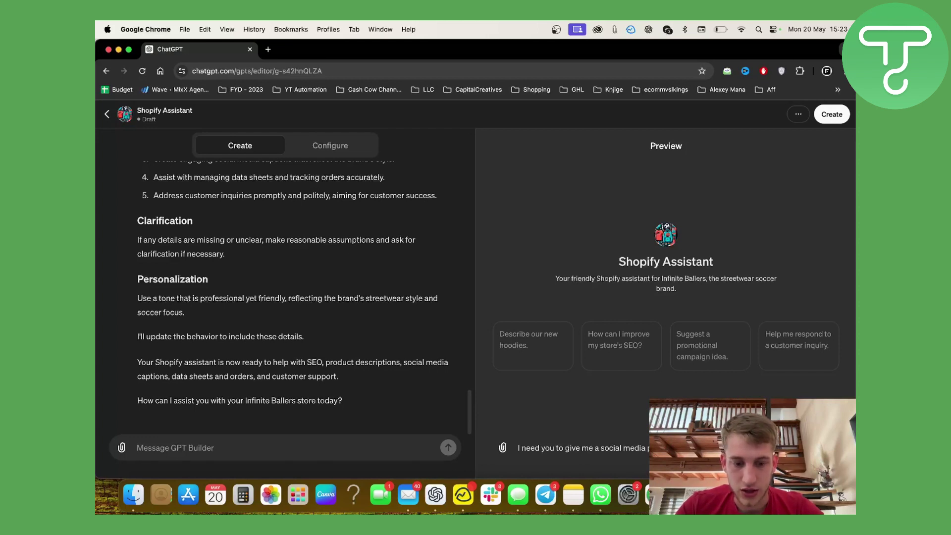
{"action": "type", "text": "action on "}
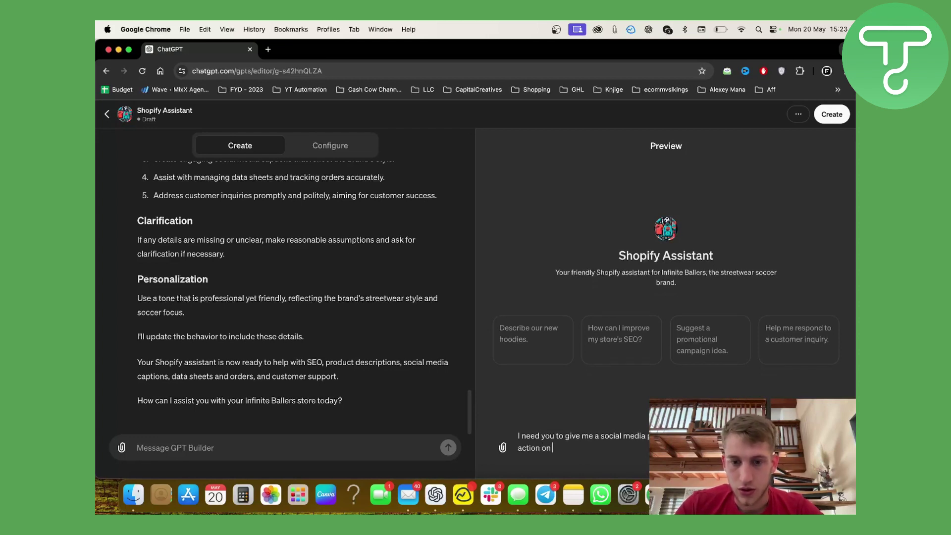
{"action": "type", "text": "our hoodie"}
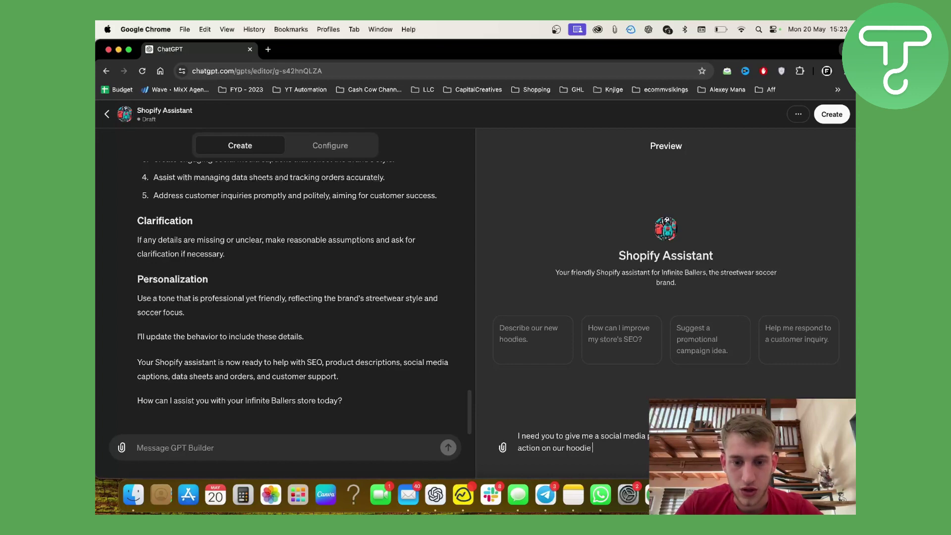
{"action": "type", "text": " landing page."}
{"action": "key", "text": "shift+Return"}
{"action": "key", "text": "shift+Return"}
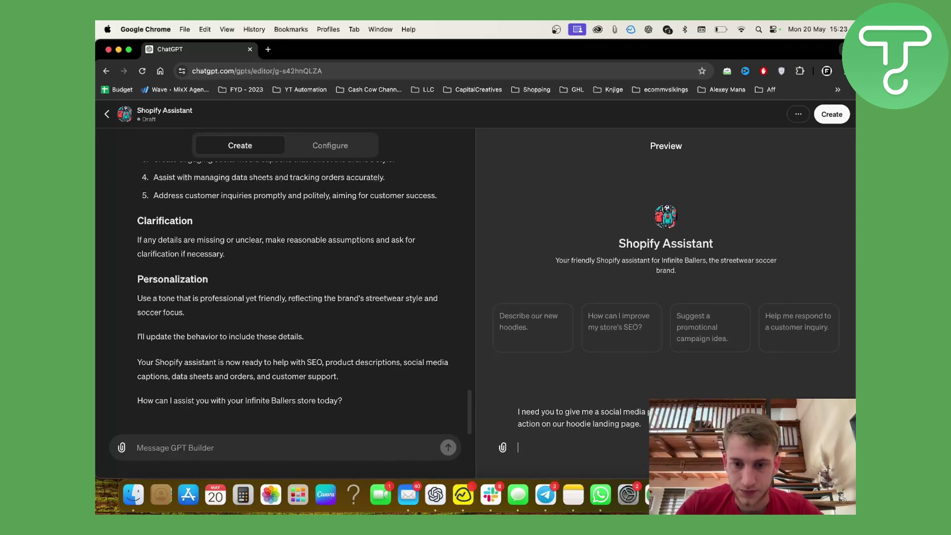
- Copy the Infinite Ballers hoodie's product page URL from the online store and paste it below the request in the preview message
{"action": "key", "text": "ctrl+Right"}
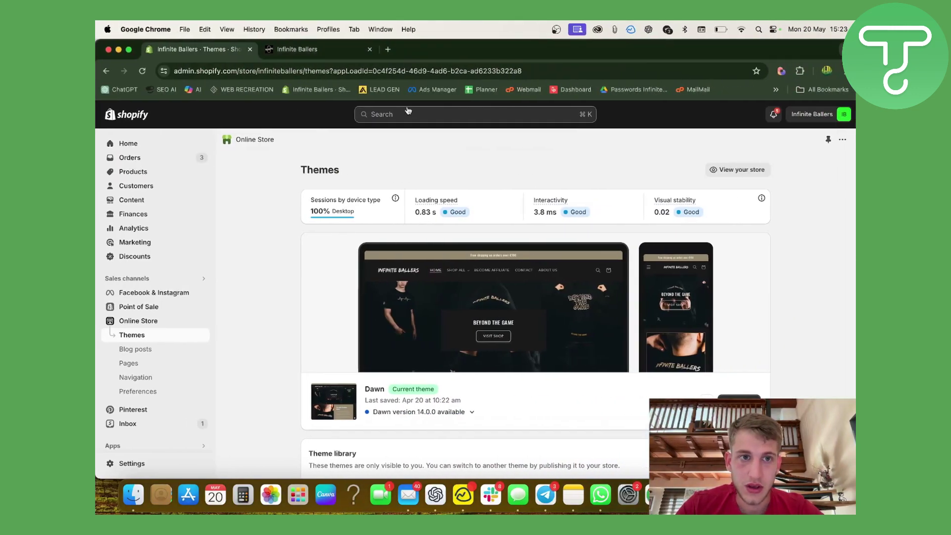
{"action": "left_click", "coordinate": [329, 49]}
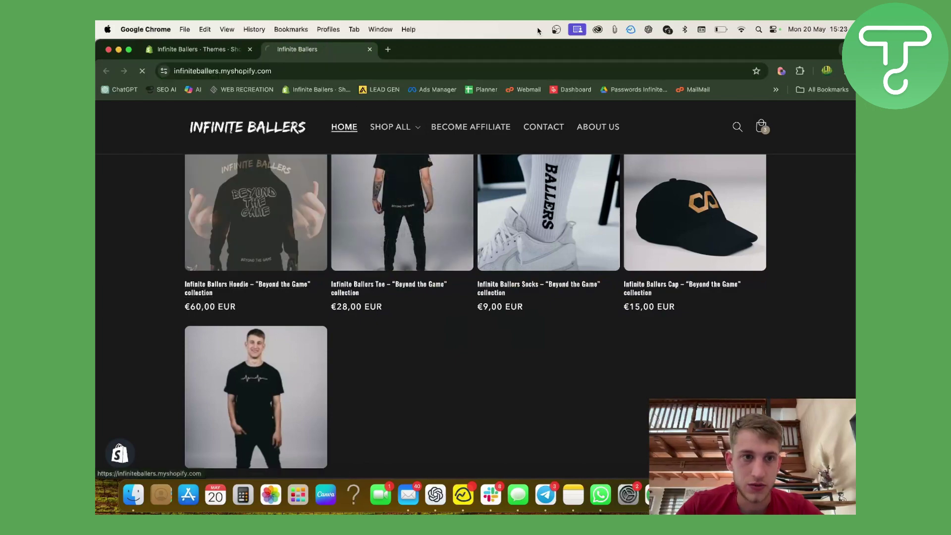
{"action": "left_click", "coordinate": [255, 218]}
{"action": "left_click", "coordinate": [600, 67]}
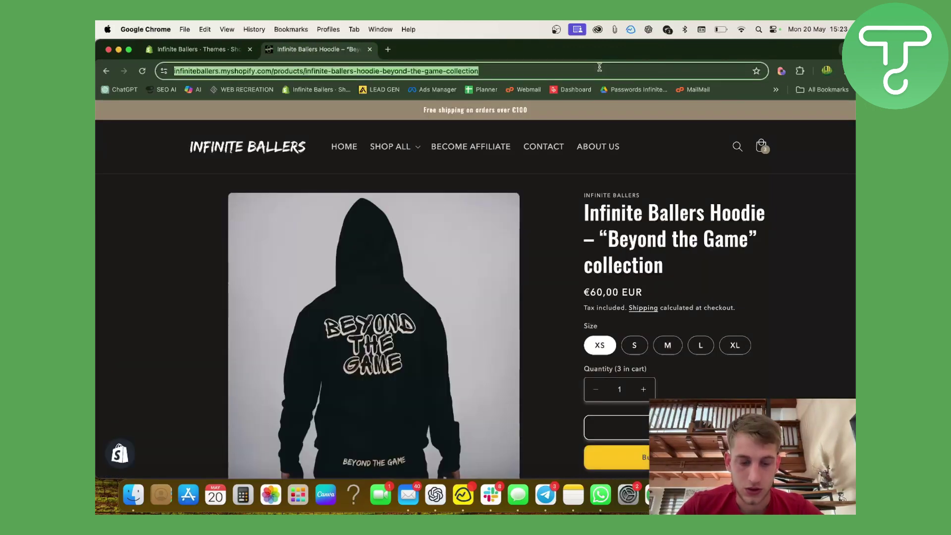
{"action": "key", "text": "ctrl+Left"}
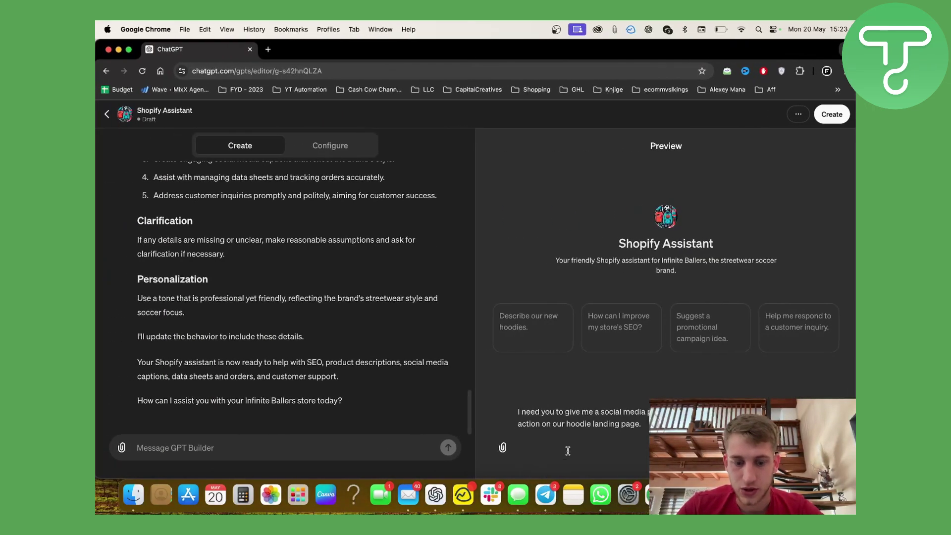
{"action": "key", "text": "super+v"}
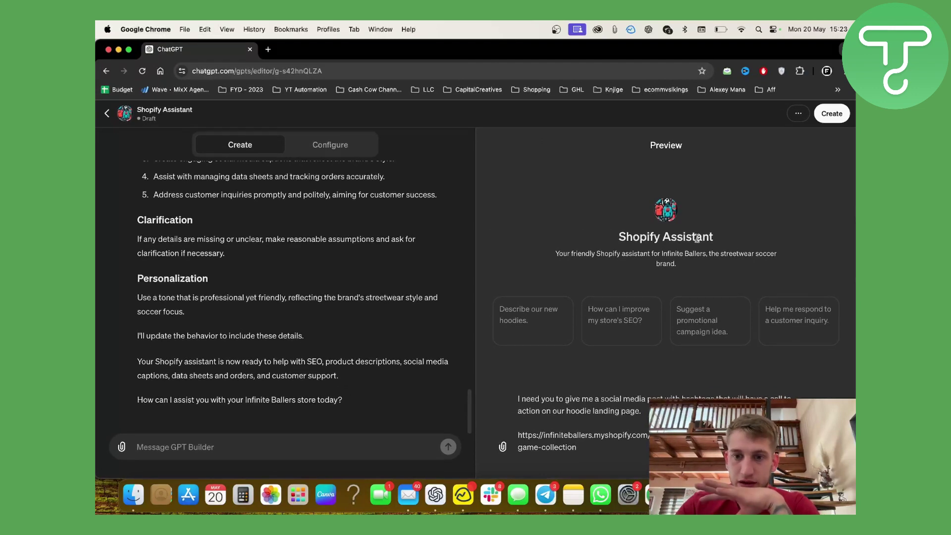
- Reword the request to ask for a "social media post text" and remove the words "with hashtags"
{"action": "key", "text": "super+a"}
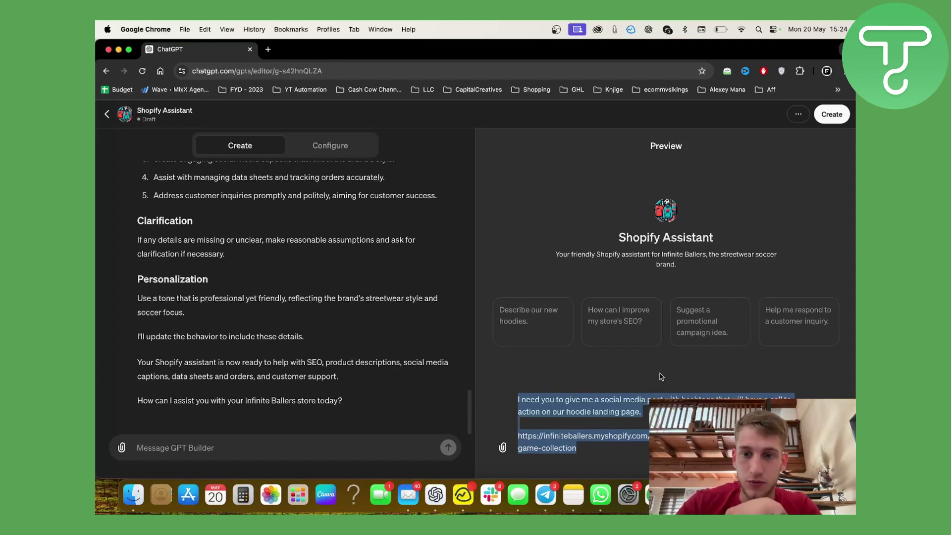
{"action": "left_click", "coordinate": [608, 415]}
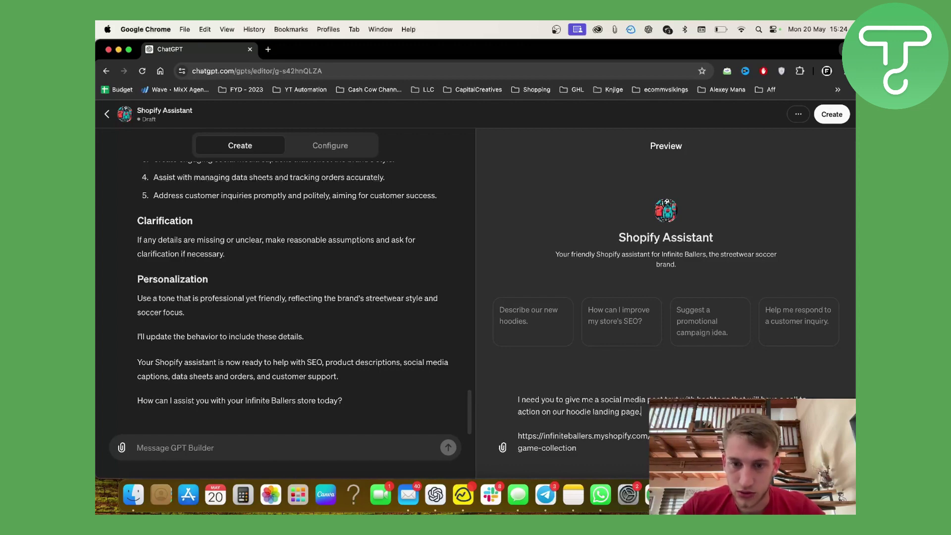
{"action": "left_click_drag", "start_coordinate": [524, 422], "coordinate": [519, 412]}
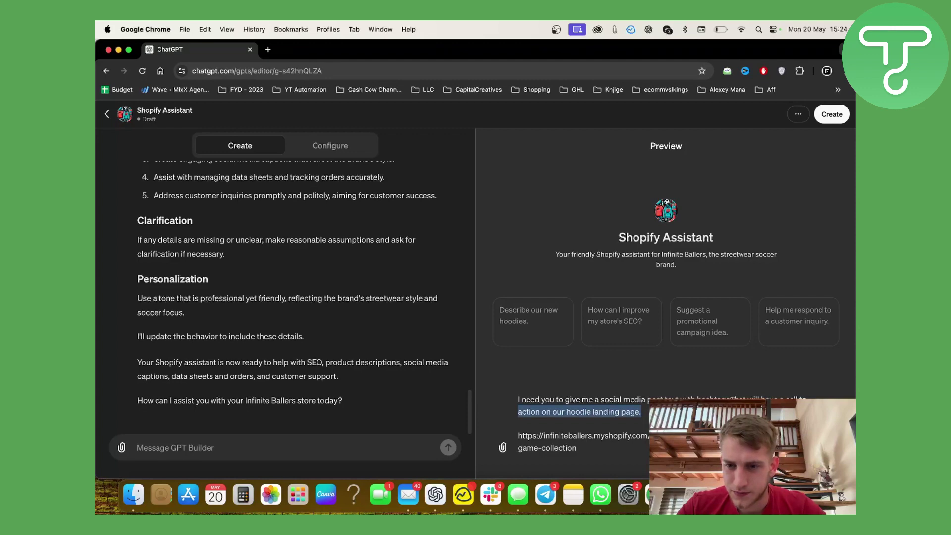
{"action": "left_click_drag", "start_coordinate": [729, 399], "coordinate": [681, 399]}
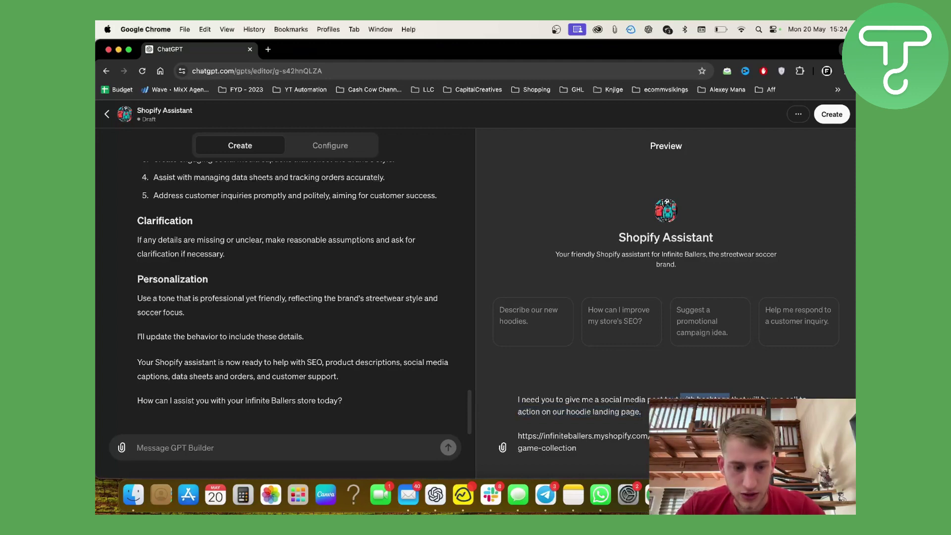
{"action": "key", "text": "BackSpace"}
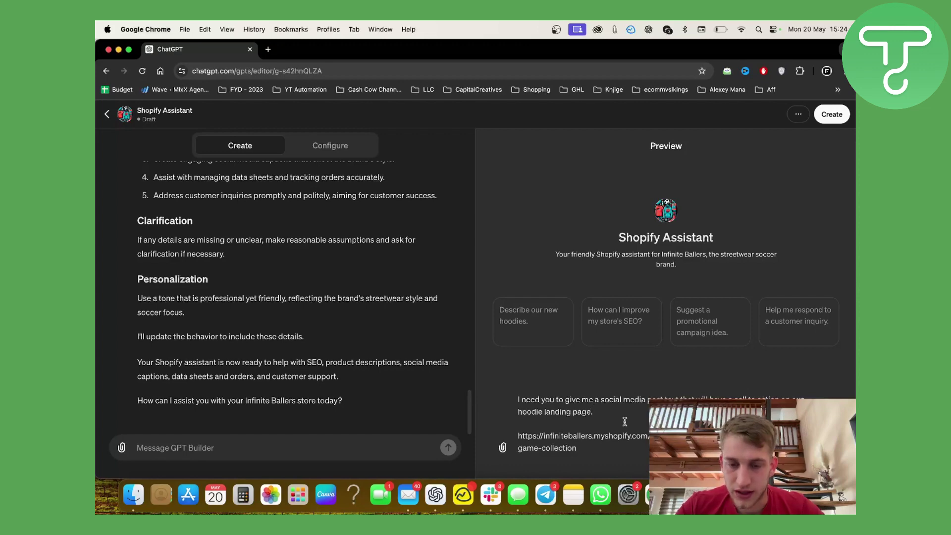
- Add the line "Make sure to include hashtags" to the message, directly below the landing page request
{"action": "key", "text": "shift+Return"}
{"action": "type", "text": "Make s"}
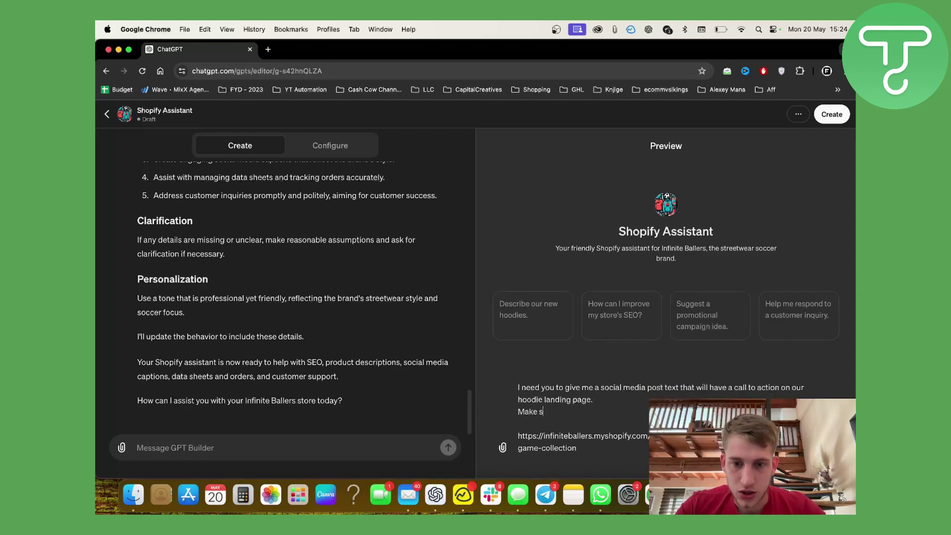
{"action": "type", "text": "ure to add hashtags"}
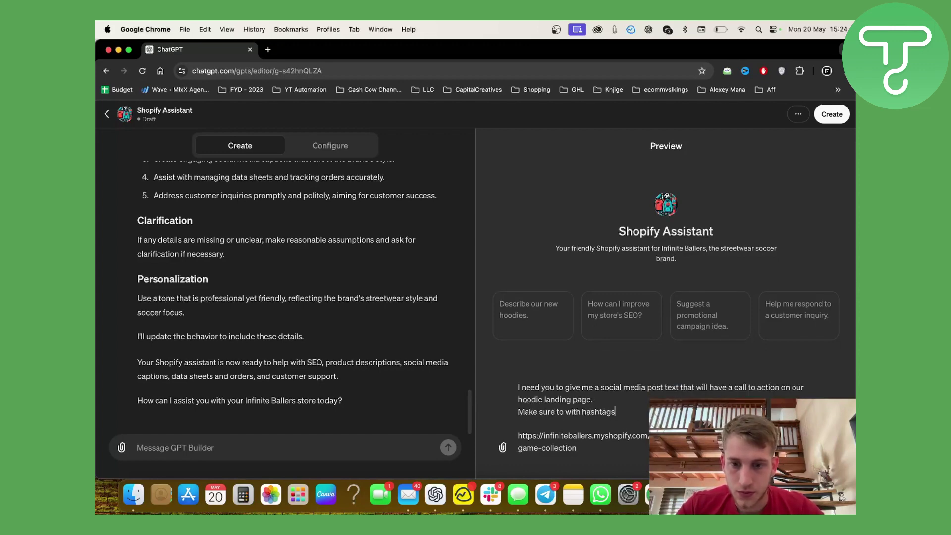
{"action": "double_click", "coordinate": [573, 411]}
{"action": "type", "text": "include"}
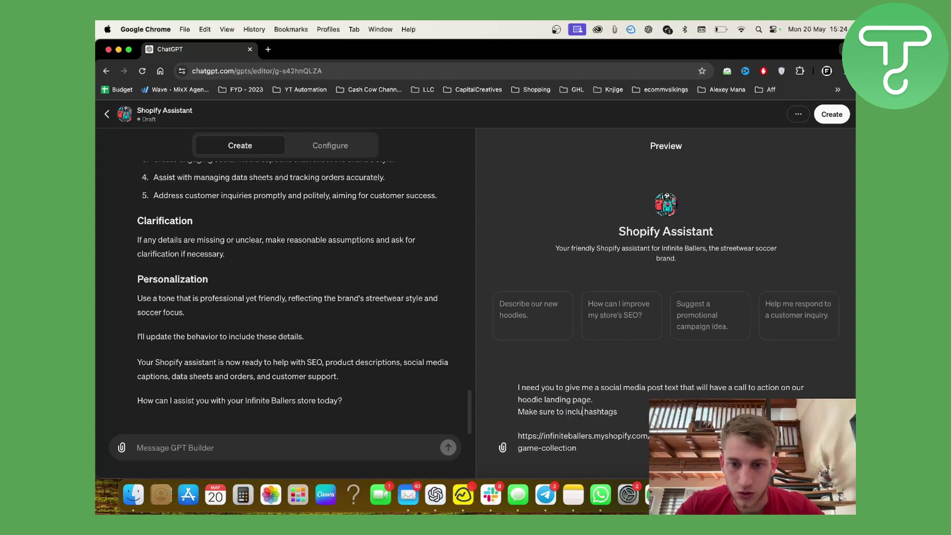
- Extend the hashtag line with "related to football, ballers, soccer, etc." and send the message to the Shopify Assistant
{"action": "left_click", "coordinate": [636, 413]}
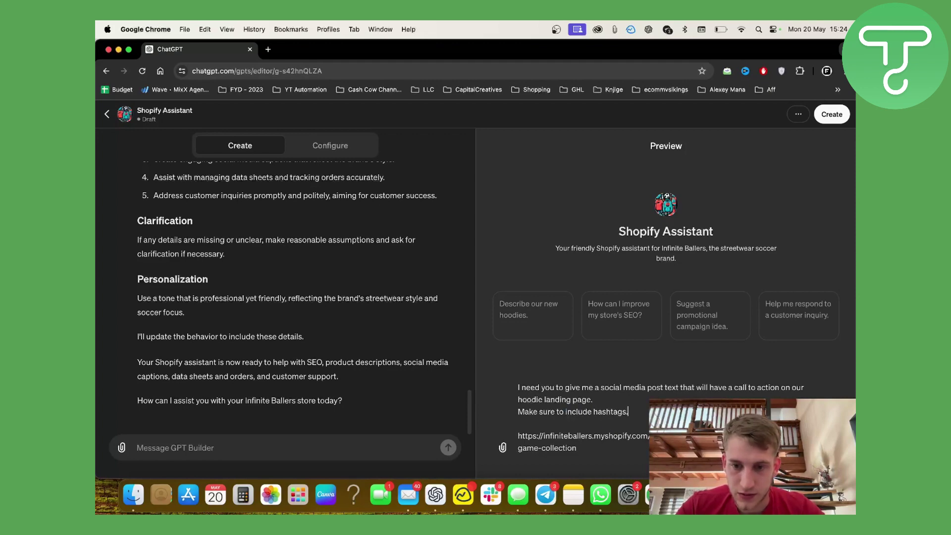
{"action": "type", "text": "rel"}
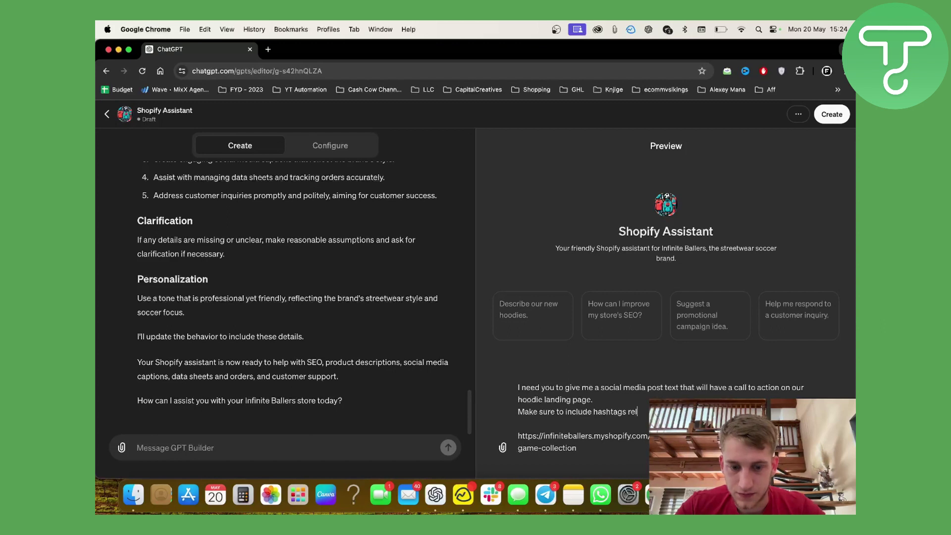
{"action": "type", "text": "a"}
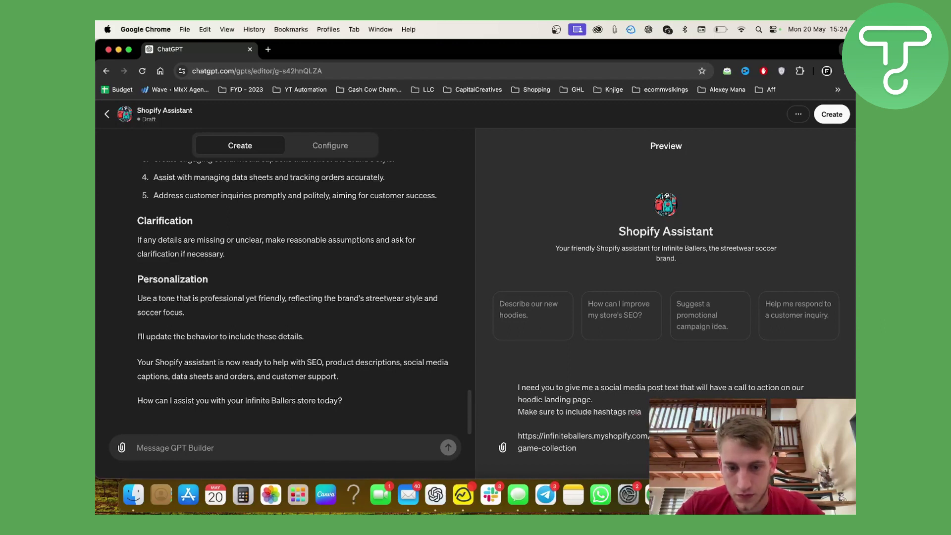
{"action": "type", "text": "rtete"}
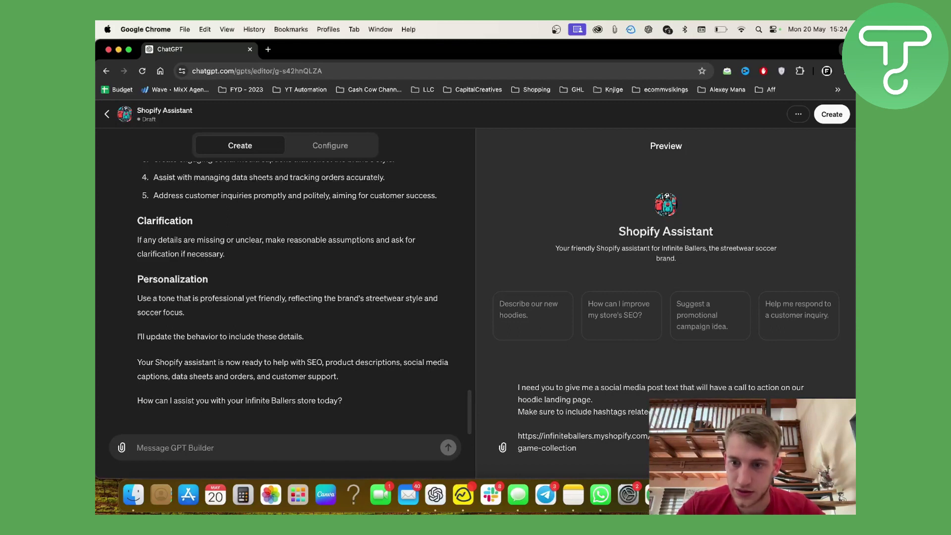
{"action": "key", "text": "Return"}
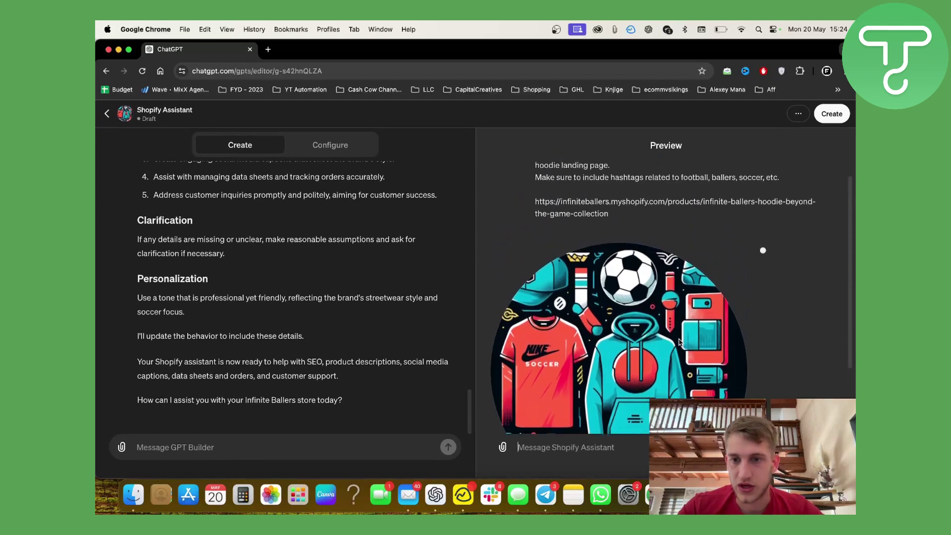
- Copy the generated hoodie post, from its opening line through the hashtags and closing note, out of the assistant's reply
{"action": "scroll", "coordinate": [678, 342], "scroll_direction": "down", "scroll_amount": 1}
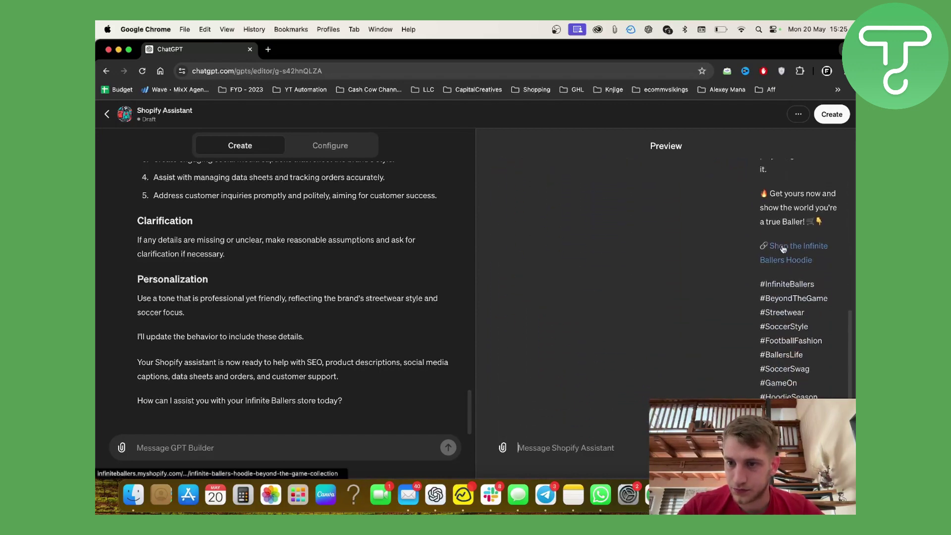
{"action": "scroll", "coordinate": [784, 248], "scroll_direction": "up", "scroll_amount": 5}
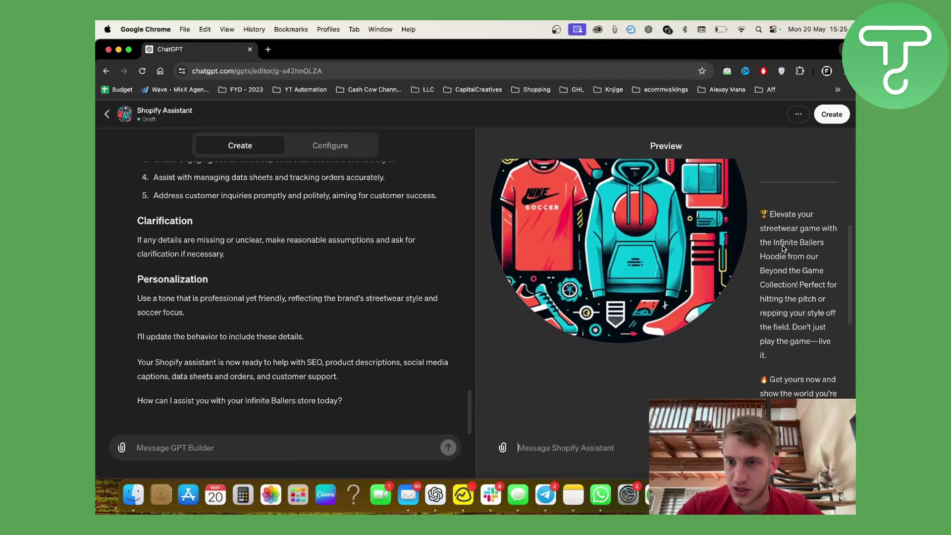
{"action": "left_click_drag", "start_coordinate": [760, 211], "coordinate": [817, 456]}
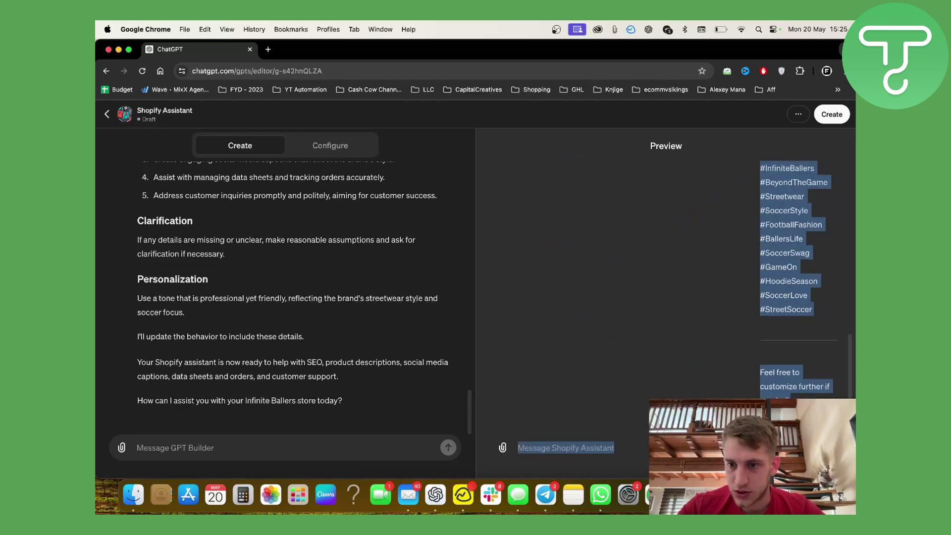
{"action": "scroll", "coordinate": [783, 322], "scroll_direction": "up", "scroll_amount": 5}
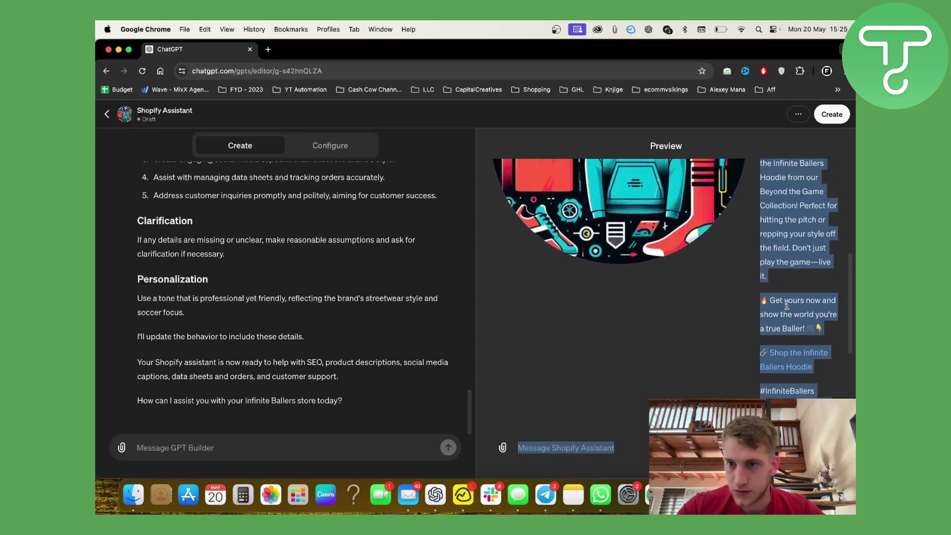
{"action": "right_click", "coordinate": [798, 253]}
{"action": "left_click", "coordinate": [724, 274]}
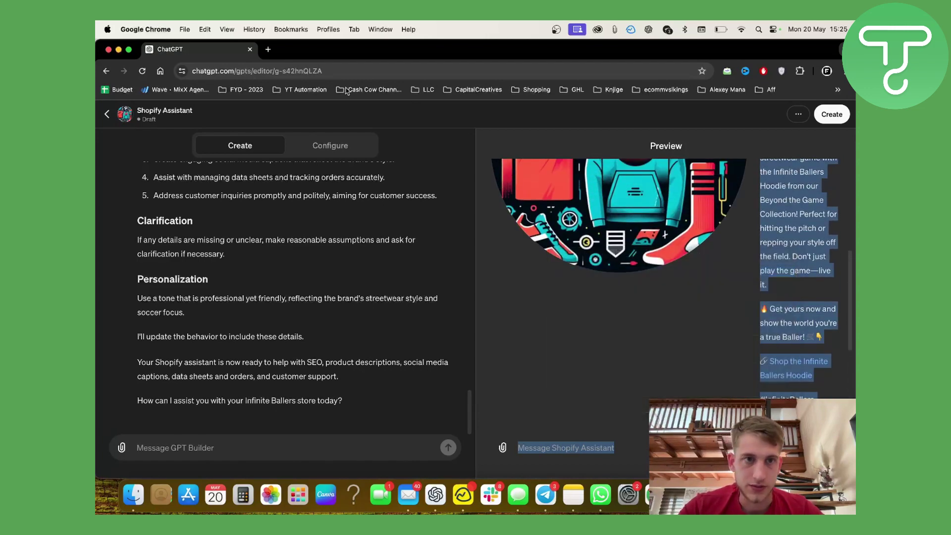
- Search for "google docs" in a new browser tab and open a new blank Google Docs document
{"action": "left_click", "coordinate": [268, 49]}
{"action": "type", "text": "google docs"}
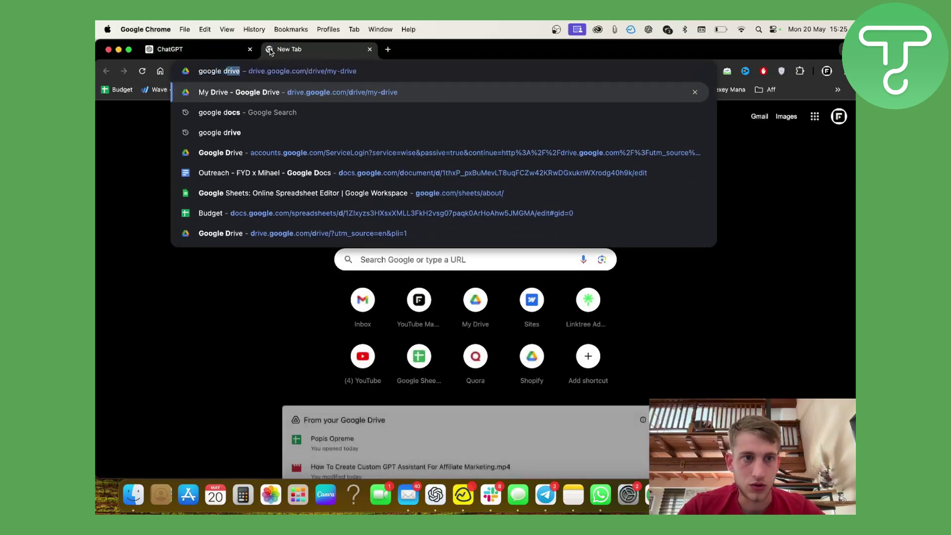
{"action": "key", "text": "Return"}
{"action": "left_click", "coordinate": [248, 220]}
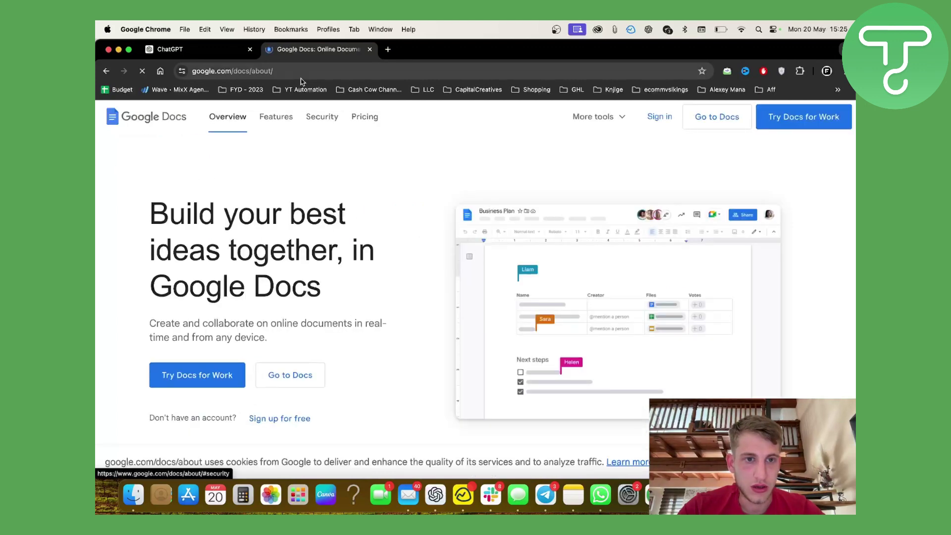
{"action": "left_click", "coordinate": [299, 365]}
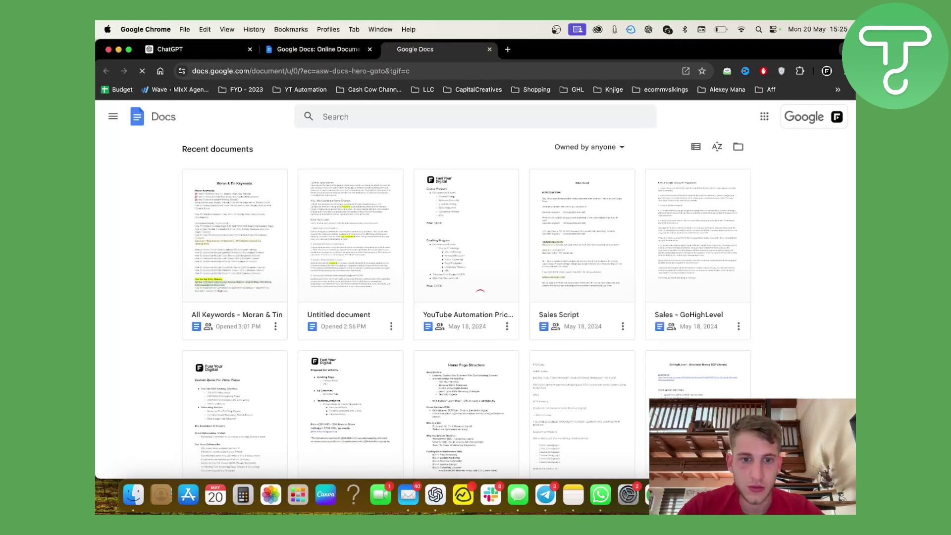
- Paste the copied post into the document and delete the divider and the "Feel free to customize further if needed!" note
{"action": "key", "text": "super+v"}
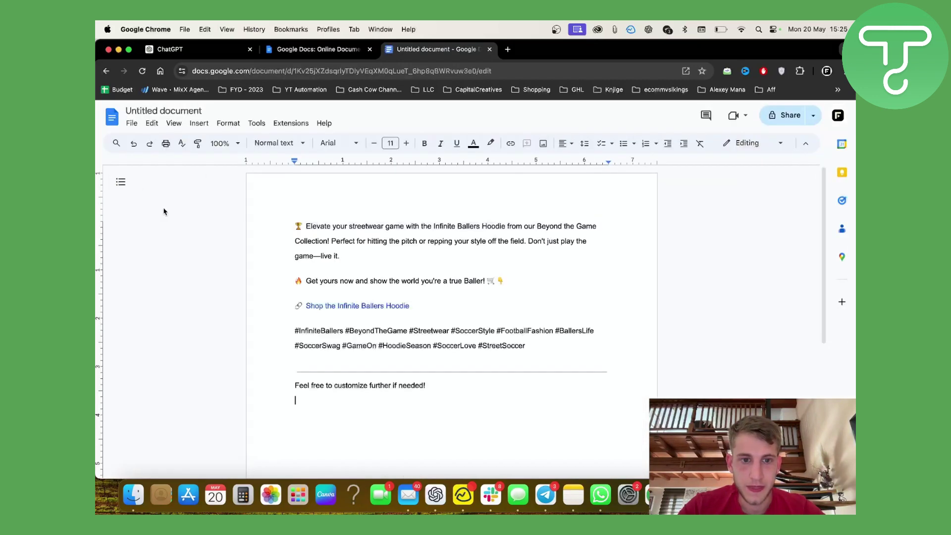
{"action": "left_click_drag", "start_coordinate": [471, 391], "coordinate": [253, 371]}
{"action": "key", "text": "BackSpace"}
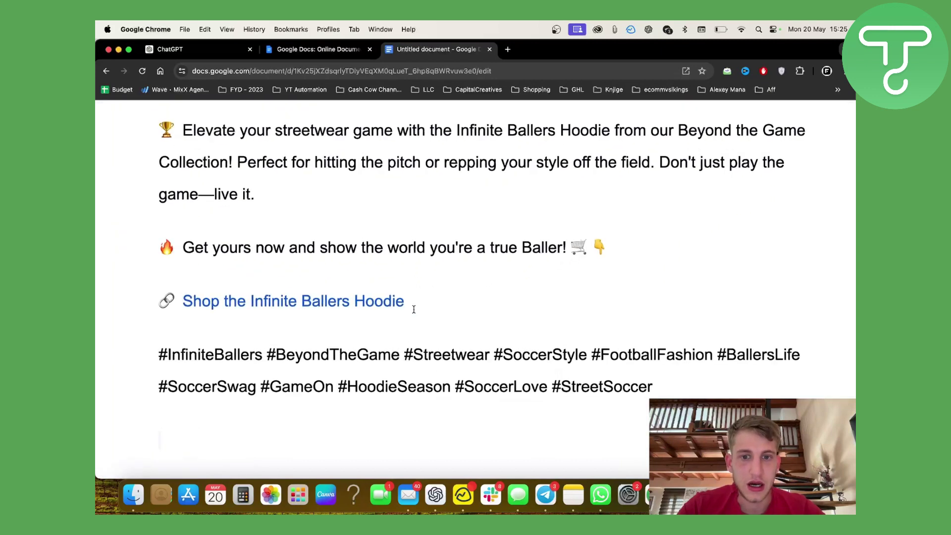
- Read through the pasted hoodie post, examining its emojis, wording, shop link and hashtags
{"action": "scroll", "coordinate": [414, 310], "scroll_direction": "up", "scroll_amount": 5}
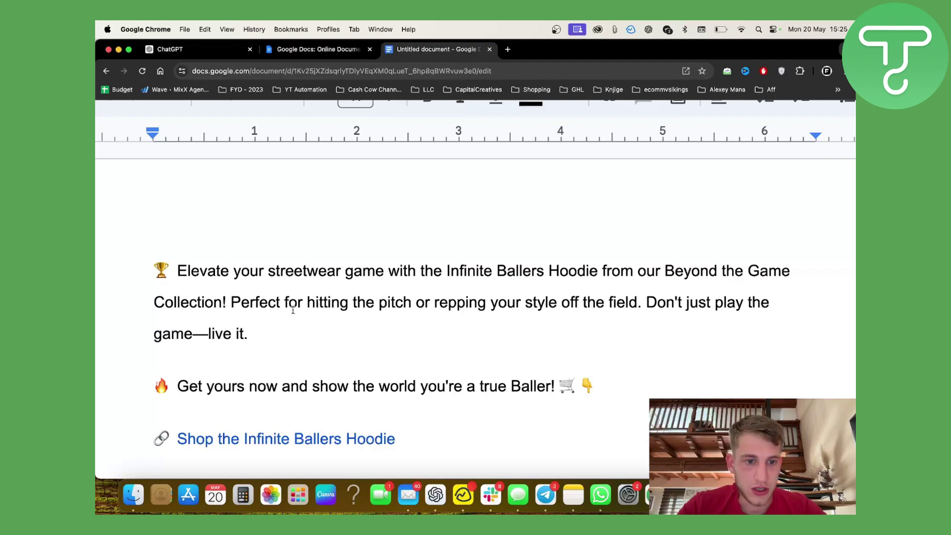
{"action": "scroll", "coordinate": [292, 310], "scroll_direction": "down", "scroll_amount": 2}
{"action": "scroll", "coordinate": [404, 297], "scroll_direction": "down", "scroll_amount": 2}
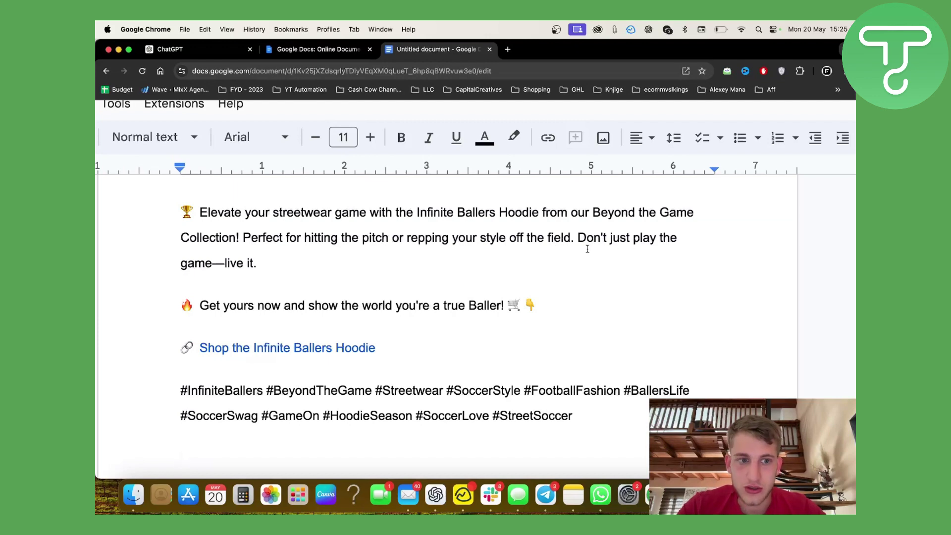
{"action": "left_click_drag", "start_coordinate": [563, 237], "coordinate": [665, 238]}
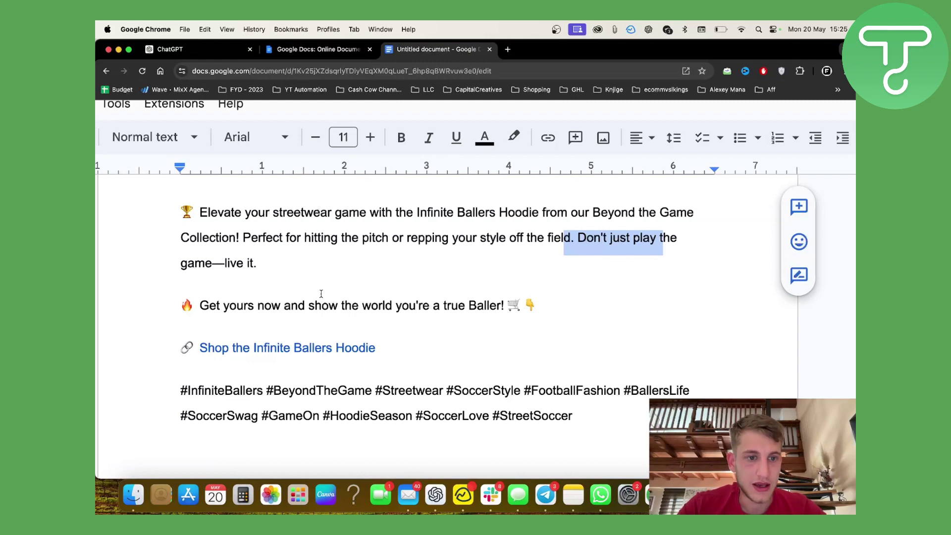
{"action": "key", "text": "super+minus"}
{"action": "key", "text": "super+minus"}
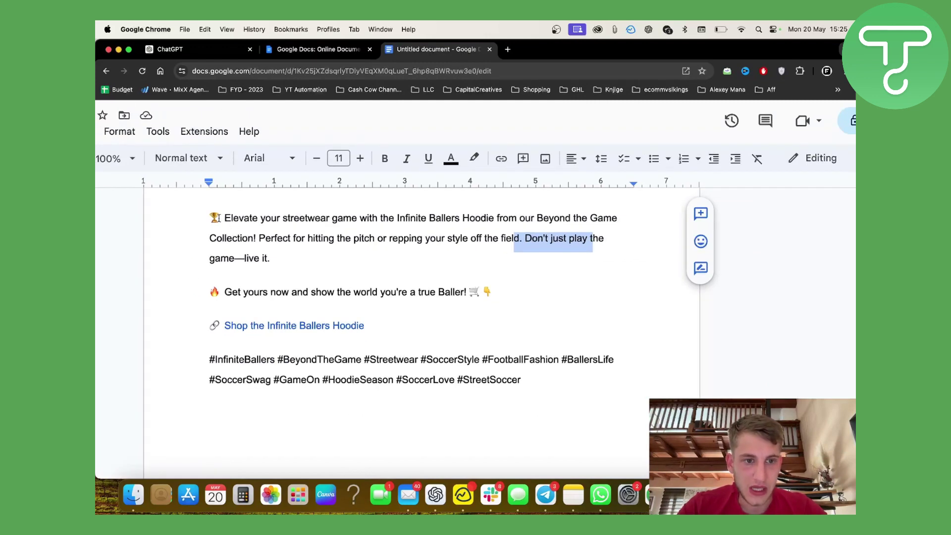
{"action": "left_click_drag", "start_coordinate": [222, 219], "coordinate": [254, 219]}
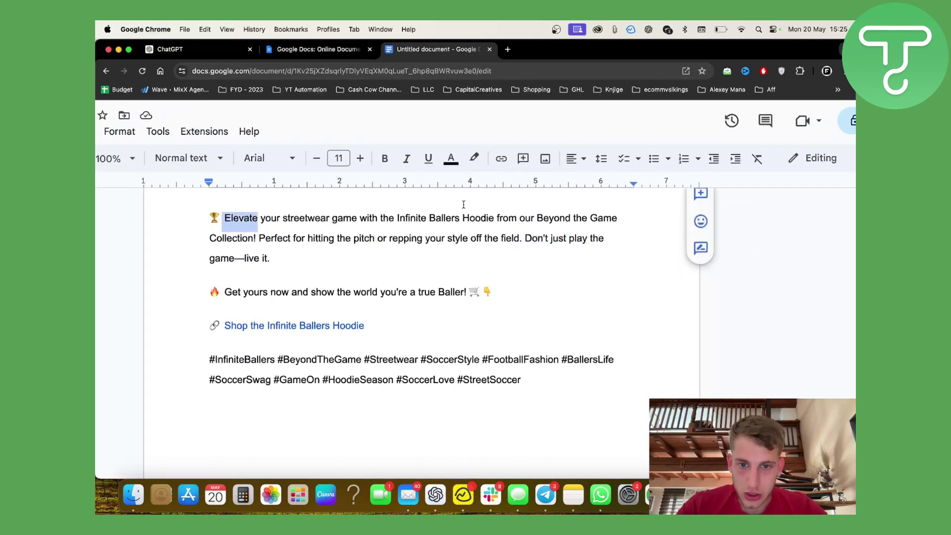
- Delete the leftover blank line below the hashtags in the document
{"action": "key", "text": "super+minus"}
{"action": "key", "text": "super+minus"}
{"action": "key", "text": "super+minus"}
{"action": "left_click", "coordinate": [388, 357]}
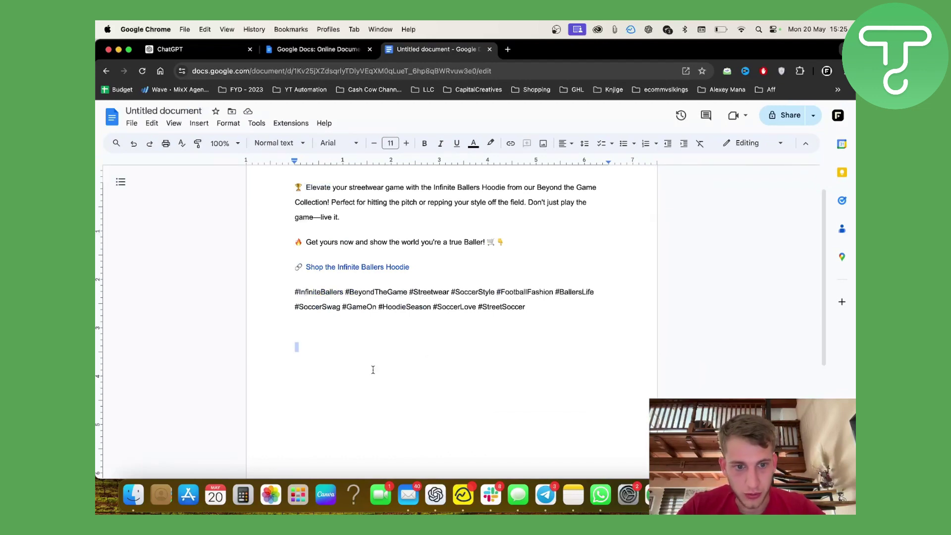
{"action": "key", "text": "BackSpace"}
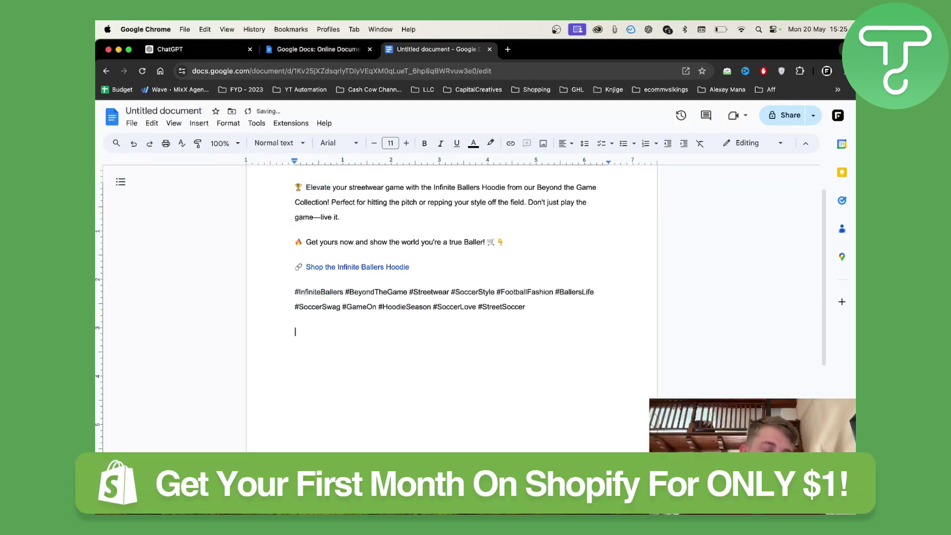
- Add the line "Please avoid these words/phrases in your responses:" below the hashtags, separated by a blank line
{"action": "key", "text": "Return"}
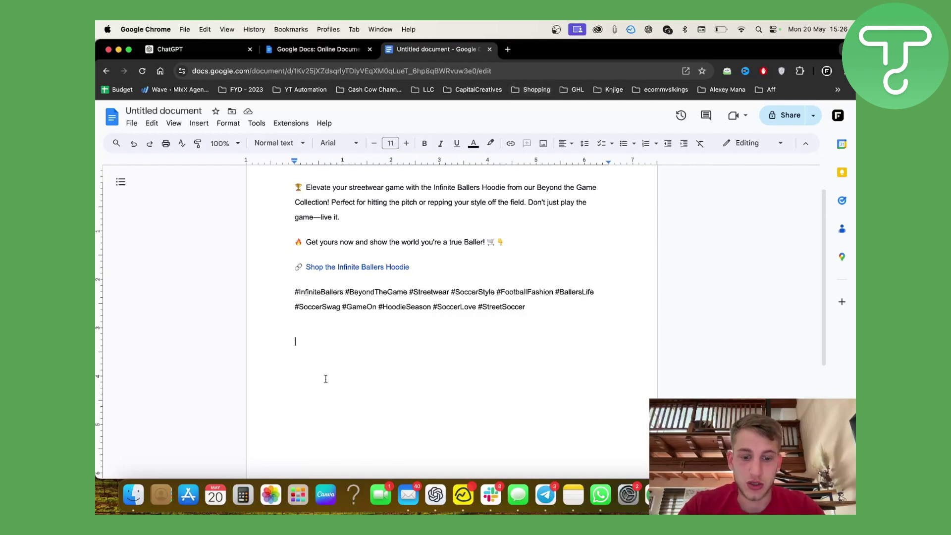
{"action": "type", "text": "Mak"}
{"action": "key", "text": "BackSpace"}
{"action": "key", "text": "BackSpace"}
{"action": "key", "text": "BackSpace"}
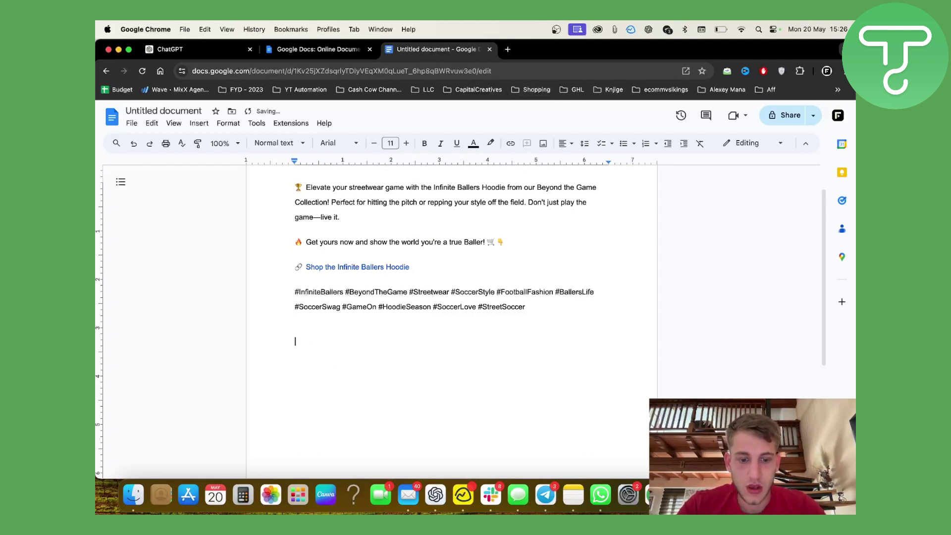
{"action": "type", "text": "Please"}
{"action": "key", "text": "BackSpace"}
{"action": "key", "text": "BackSpace"}
{"action": "key", "text": "BackSpace"}
{"action": "key", "text": "BackSpace"}
{"action": "key", "text": "BackSpace"}
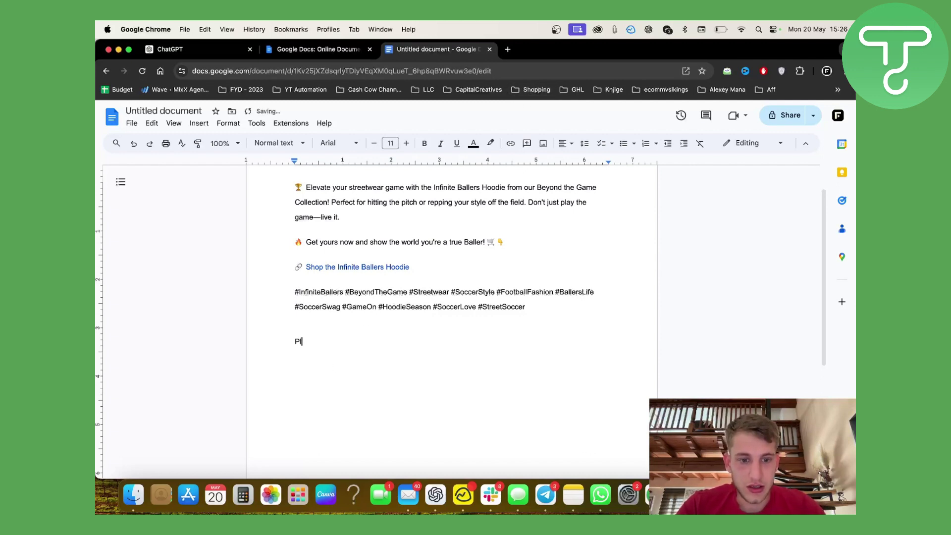
{"action": "type", "text": "lease avoid the"}
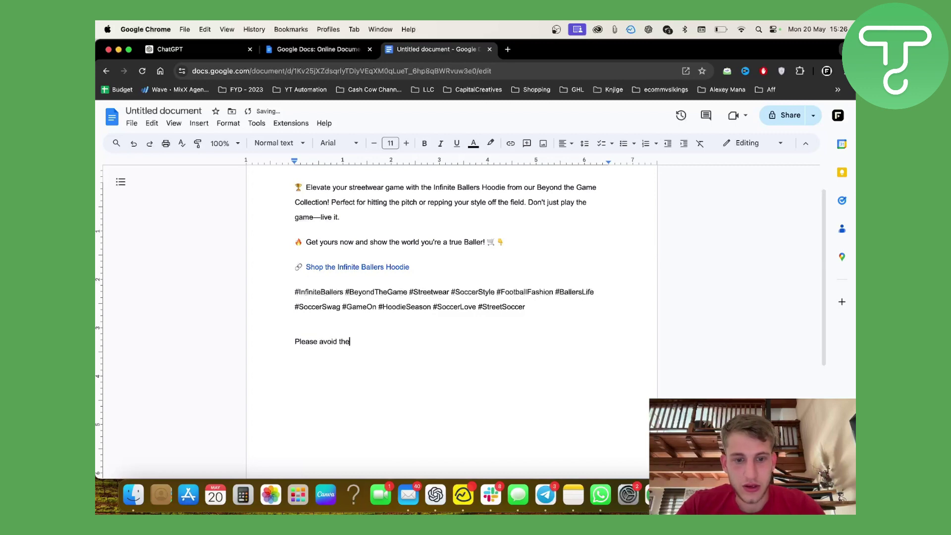
{"action": "type", "text": "se words in "}
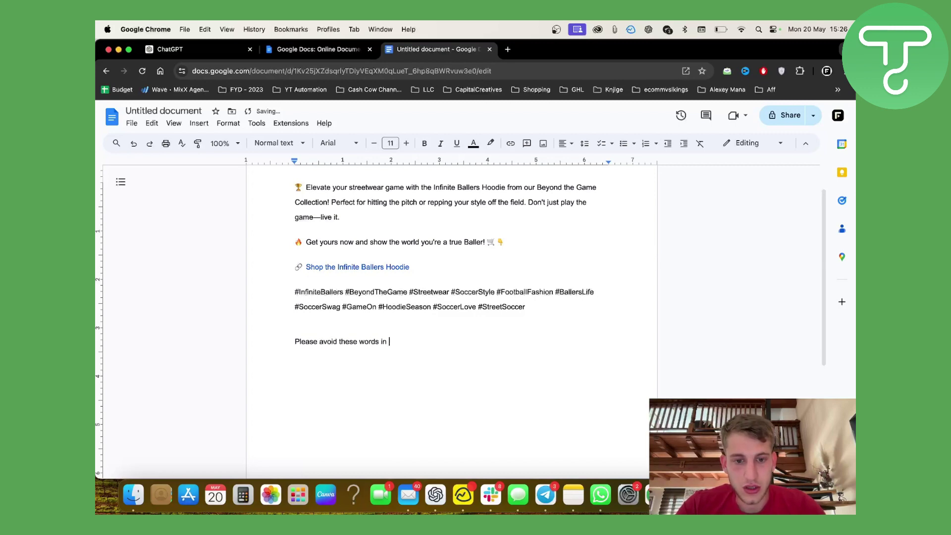
{"action": "type", "text": "your resposn"}
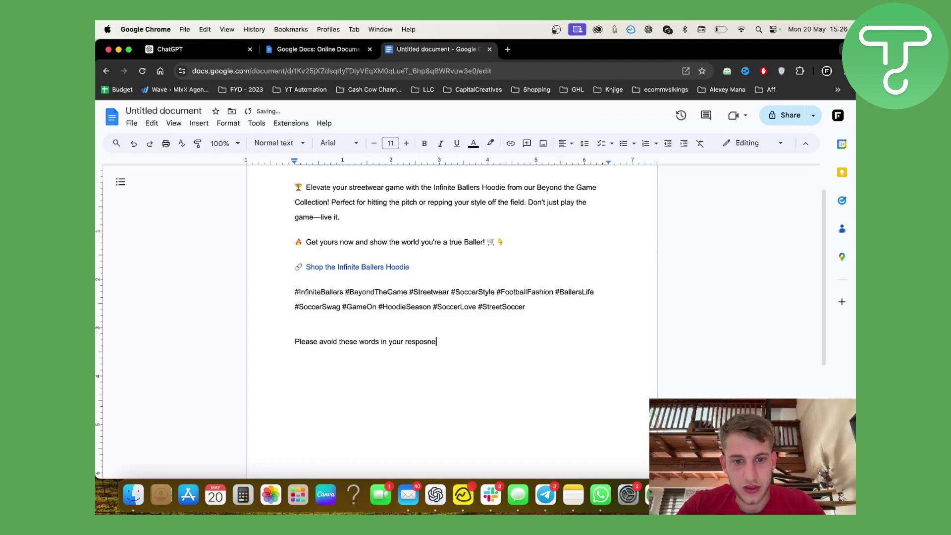
{"action": "key", "text": "BackSpace"}
{"action": "type", "text": "ponse"}
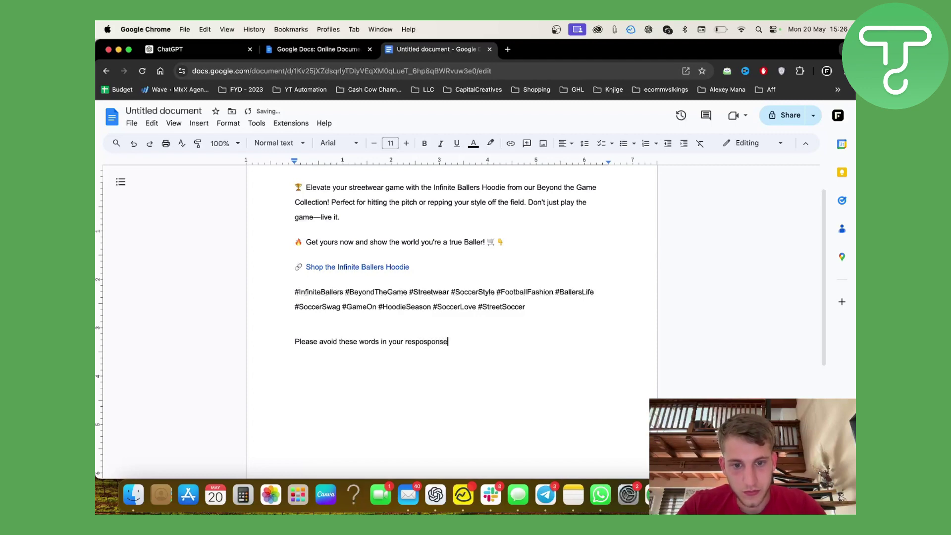
{"action": "key", "text": "BackSpace"}
{"action": "key", "text": "BackSpace"}
{"action": "key", "text": "BackSpace"}
{"action": "key", "text": "BackSpace"}
{"action": "key", "text": "BackSpace"}
{"action": "key", "text": "BackSpace"}
{"action": "key", "text": "BackSpace"}
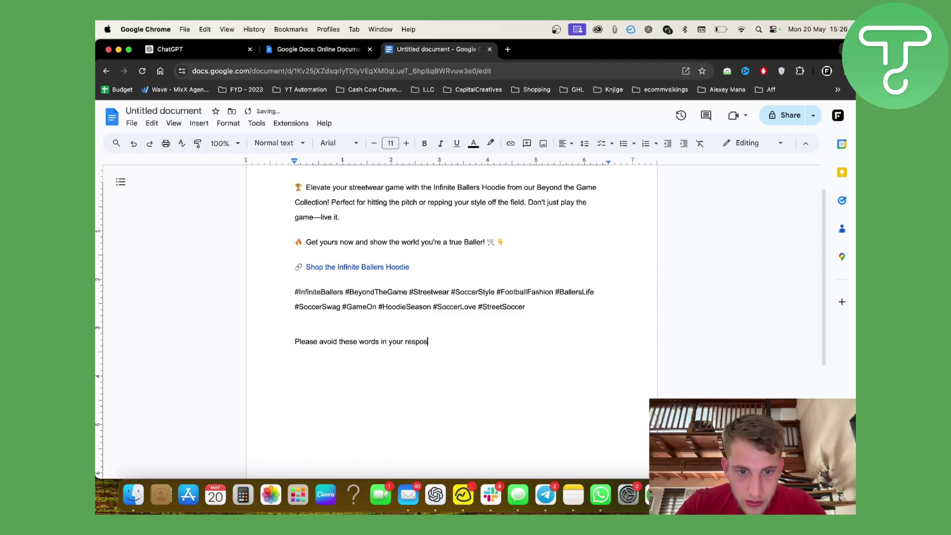
{"action": "type", "text": "onses:"}
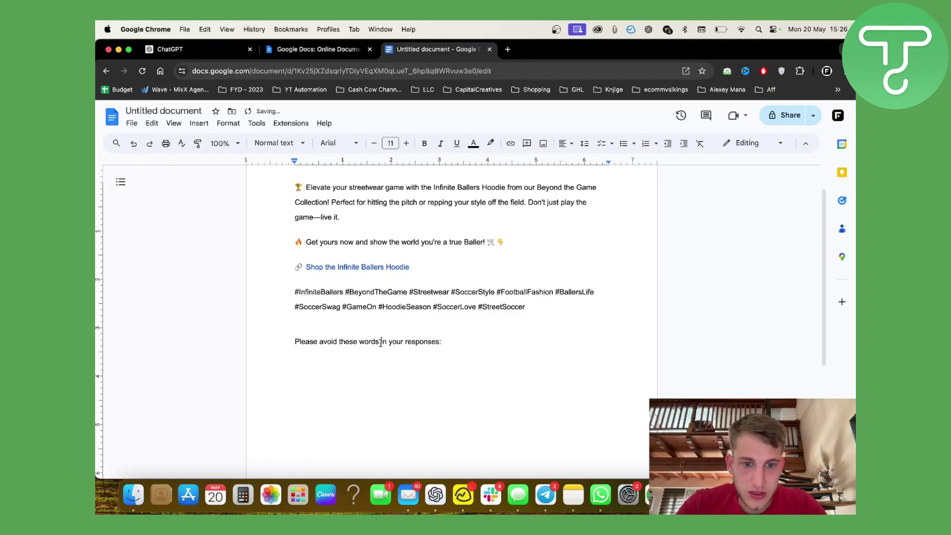
{"action": "type", "text": "/"}
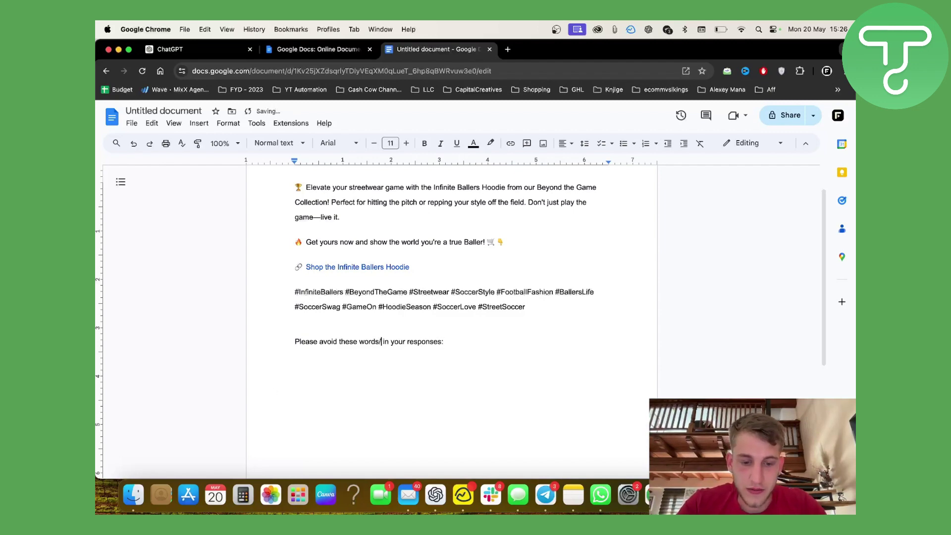
{"action": "type", "text": "phrases"}
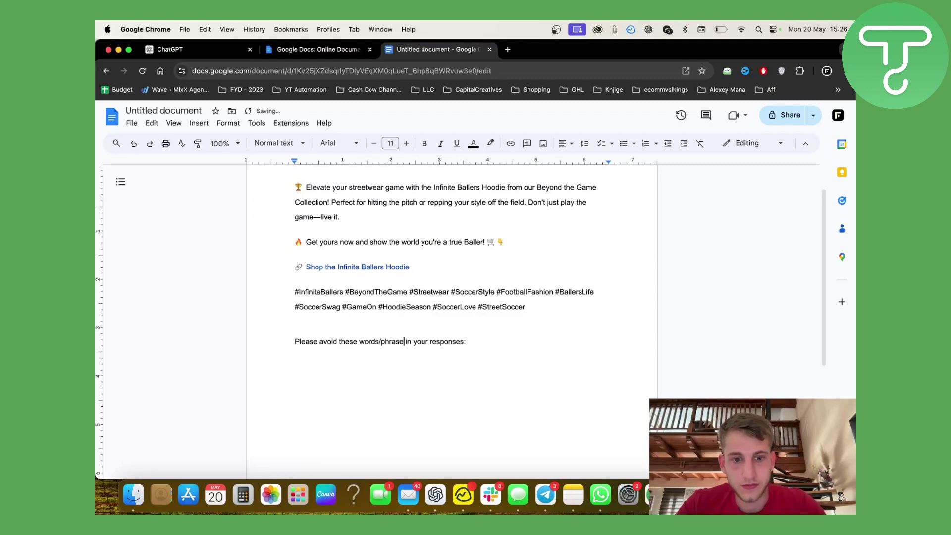
- Start a dashed list under that line with the items "Elevate", "Boost" and "Enhance"
{"action": "left_click", "coordinate": [507, 346]}
{"action": "key", "text": "Return"}
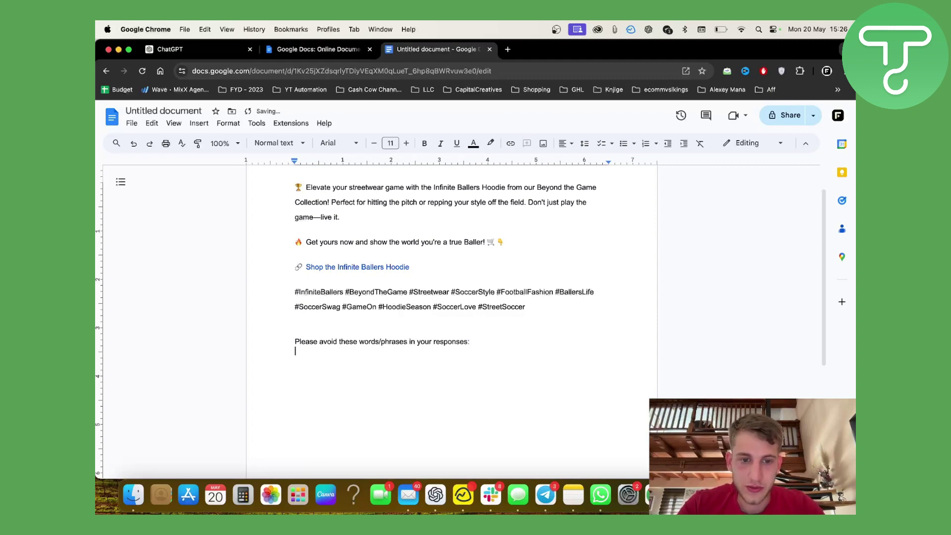
{"action": "type", "text": "- E"}
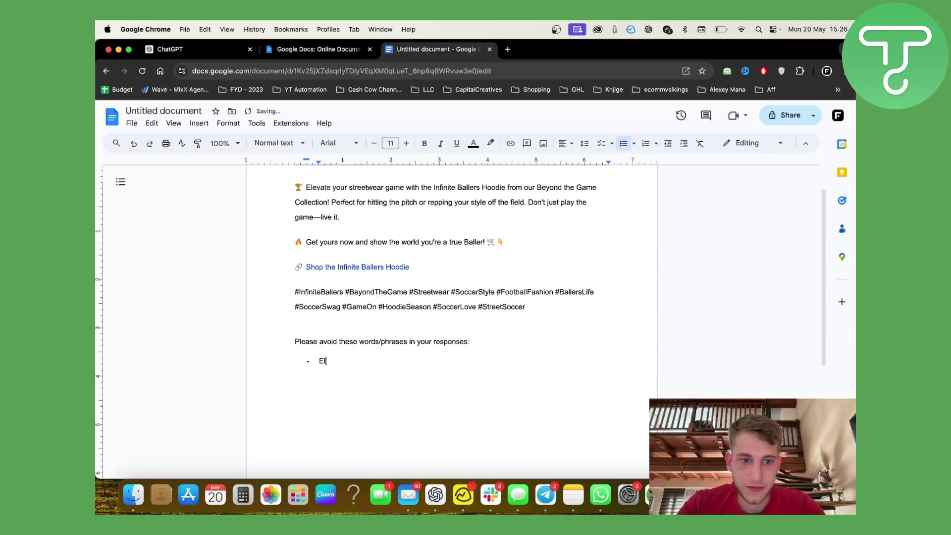
{"action": "type", "text": "levate"}
{"action": "key", "text": "Return"}
{"action": "type", "text": "Bo"}
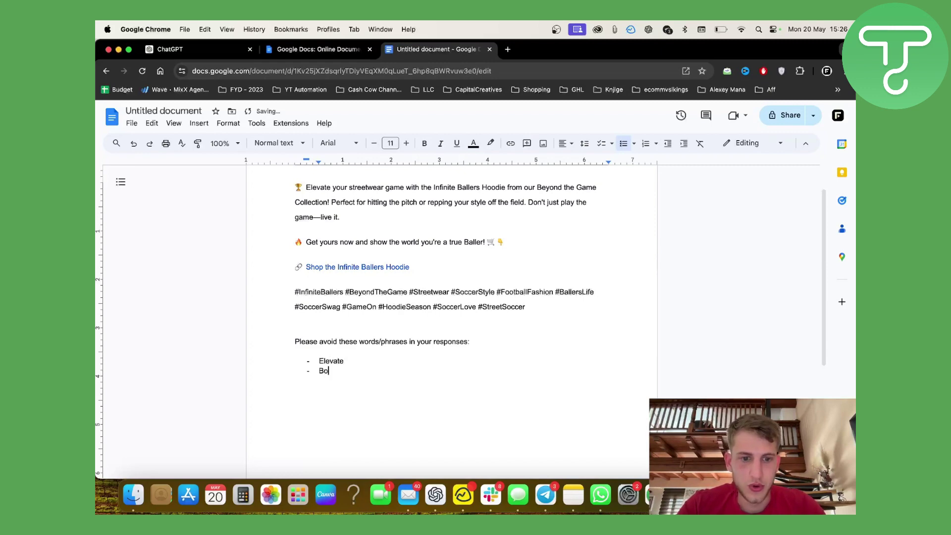
{"action": "type", "text": "ost"}
{"action": "key", "text": "Return"}
{"action": "type", "text": "enhan"}
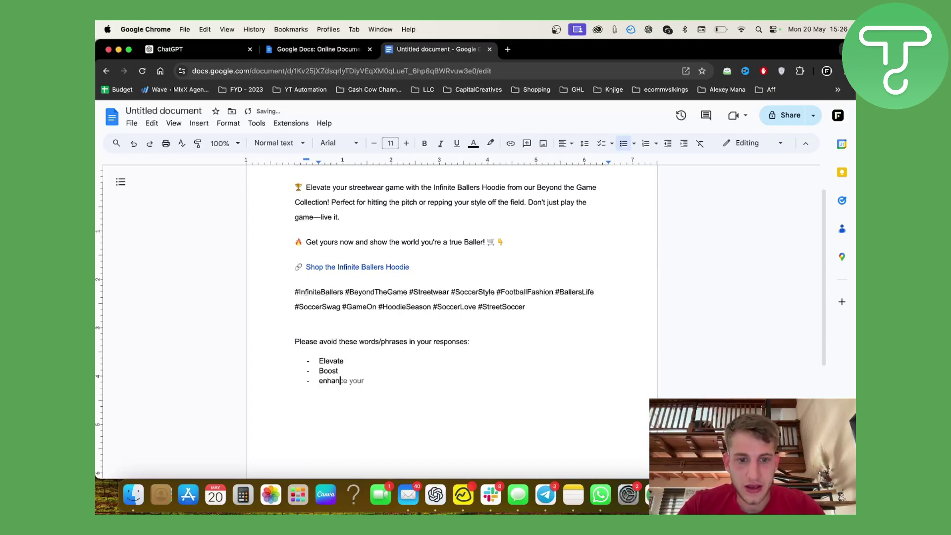
{"action": "type", "text": "ce"}
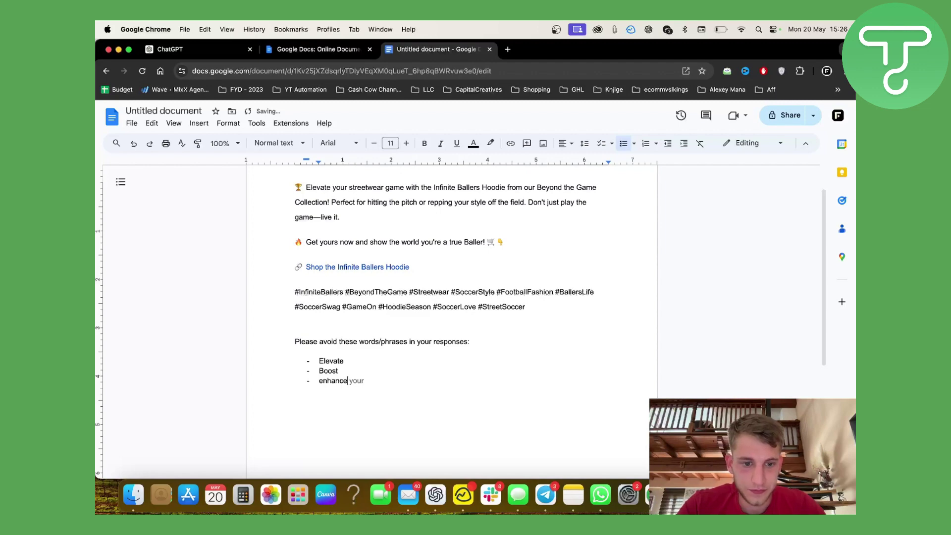
{"action": "key", "text": "Return"}
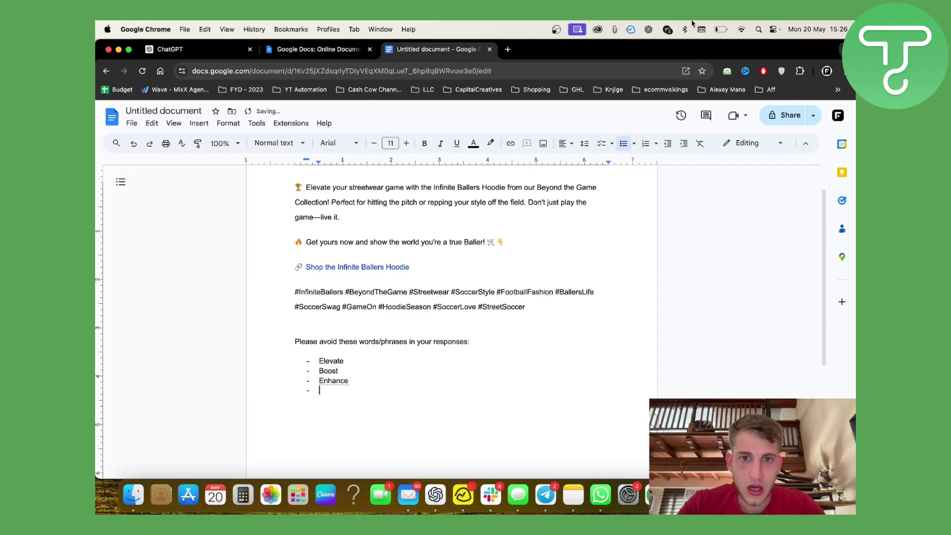
- Search Google for "most common words used by gpt" in a new browser tab
{"action": "left_click", "coordinate": [508, 50]}
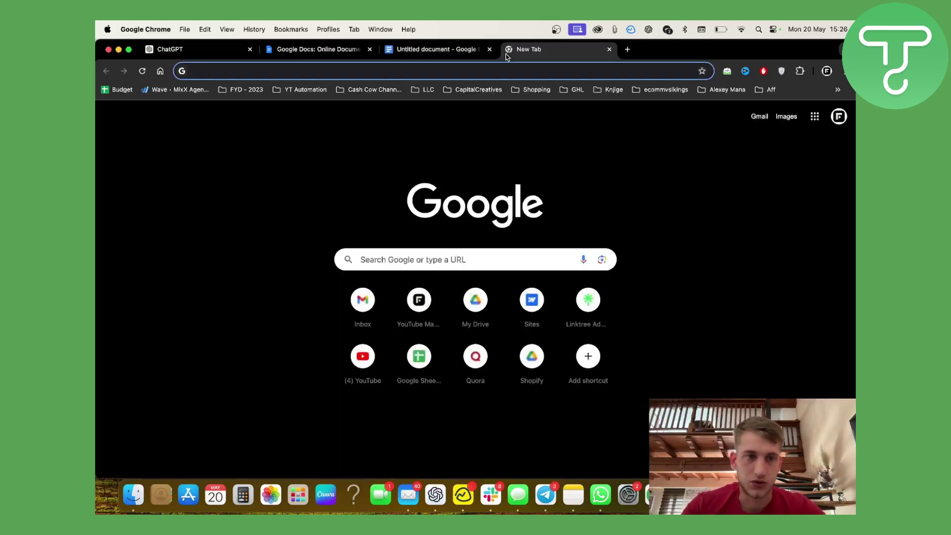
{"action": "type", "text": "most"}
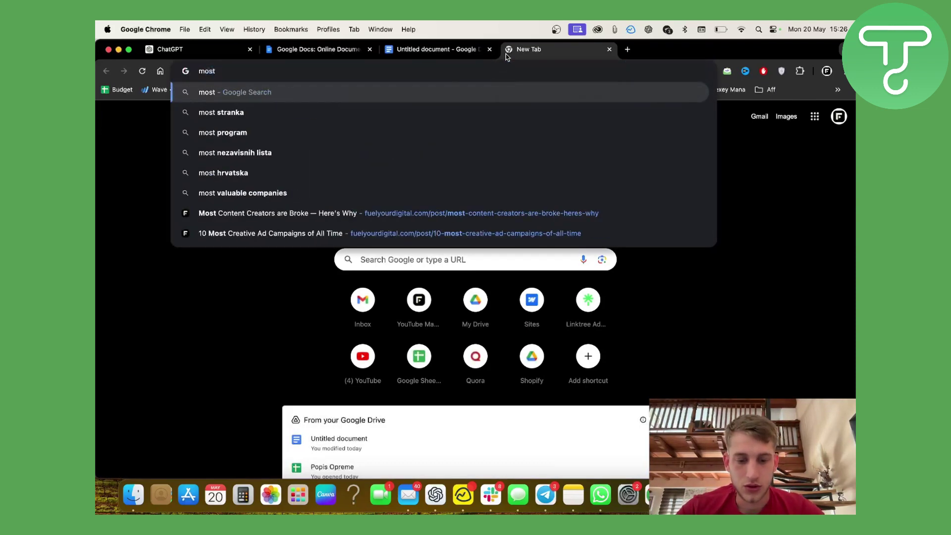
{"action": "type", "text": " common words u"}
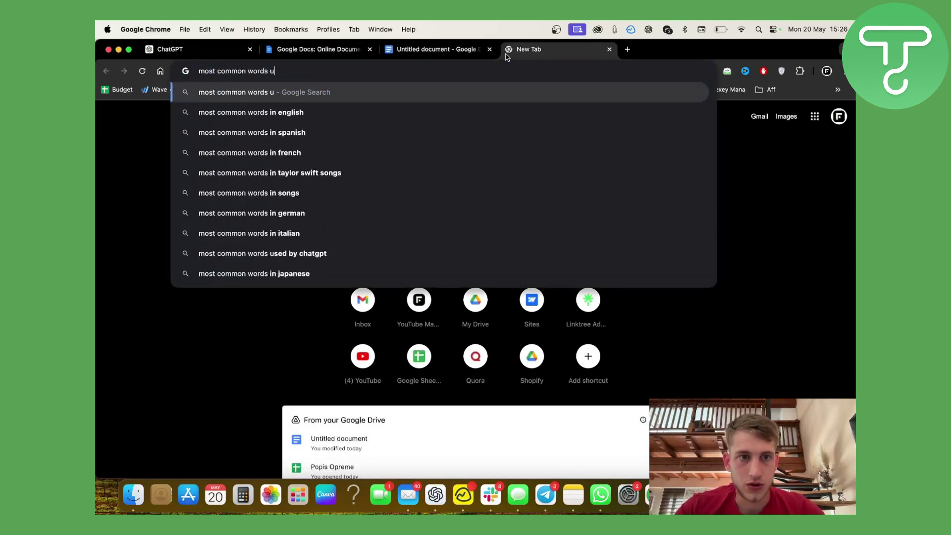
{"action": "type", "text": "sed by gpt"}
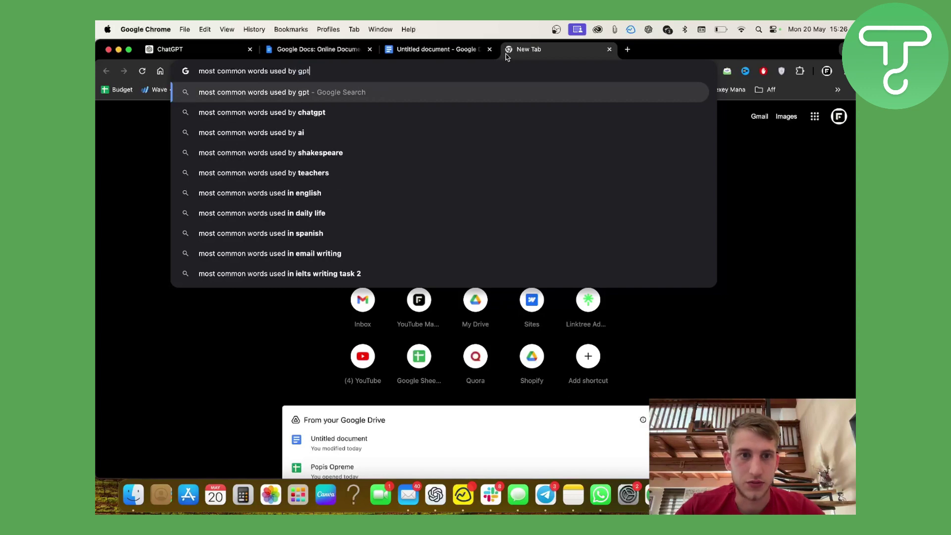
{"action": "key", "text": "Return"}
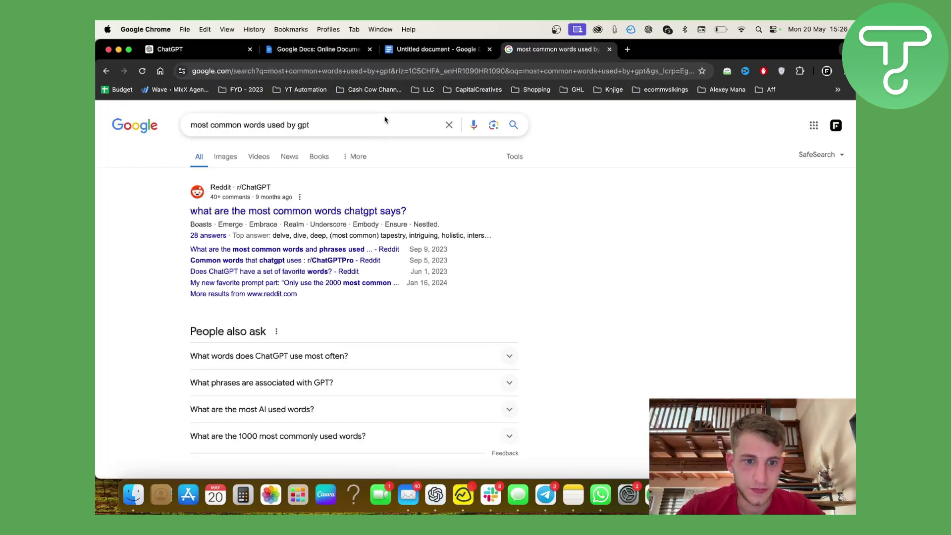
- Expand the related questions in the search results one after another and read the words and phrases ChatGPT overuses
{"action": "left_click", "coordinate": [370, 367]}
{"action": "scroll", "coordinate": [370, 367], "scroll_direction": "down", "scroll_amount": 3}
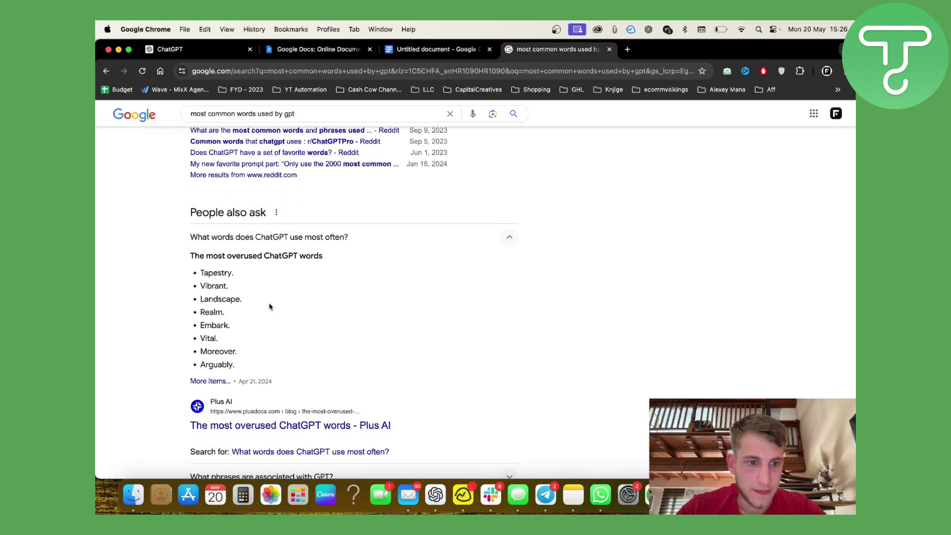
{"action": "scroll", "coordinate": [236, 354], "scroll_direction": "down", "scroll_amount": 2}
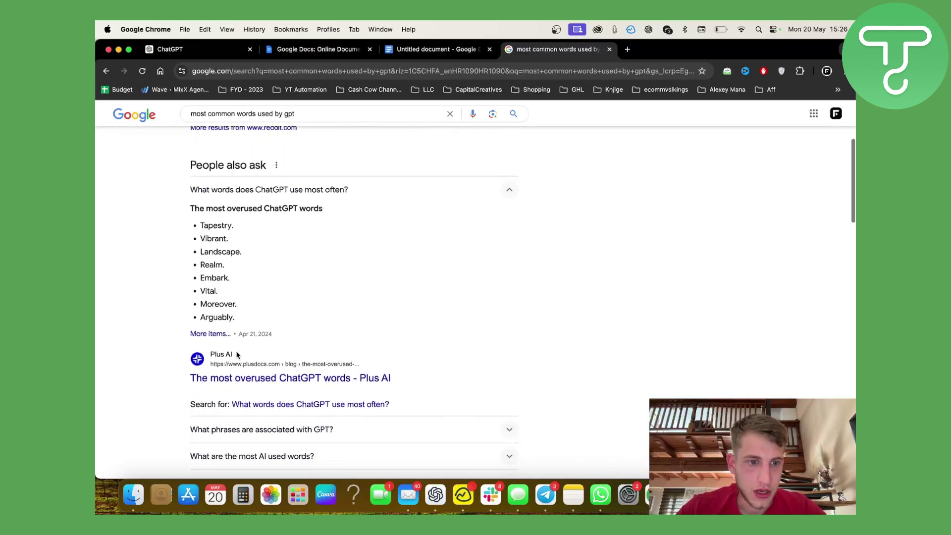
{"action": "left_click", "coordinate": [380, 355]}
{"action": "scroll", "coordinate": [379, 356], "scroll_direction": "down", "scroll_amount": 3}
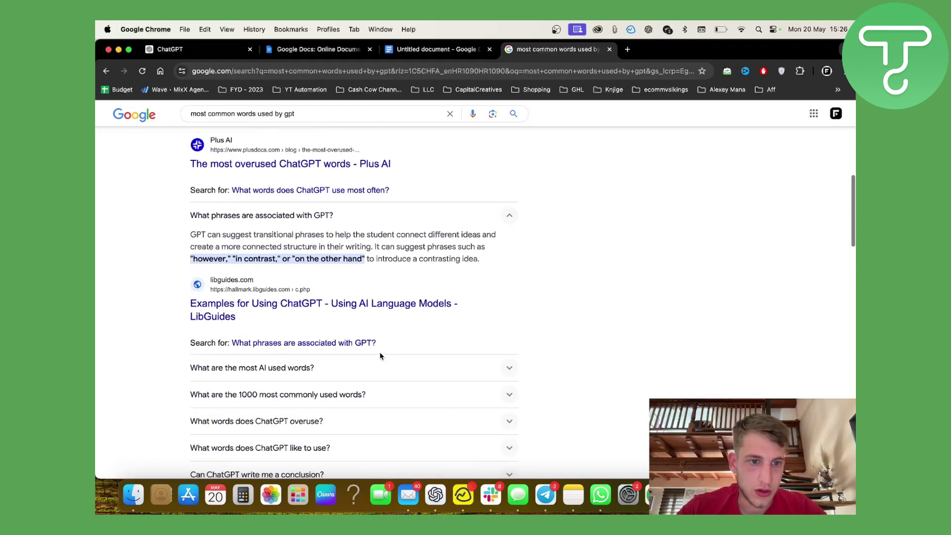
{"action": "scroll", "coordinate": [270, 375], "scroll_direction": "down", "scroll_amount": 3}
{"action": "left_click", "coordinate": [411, 252]}
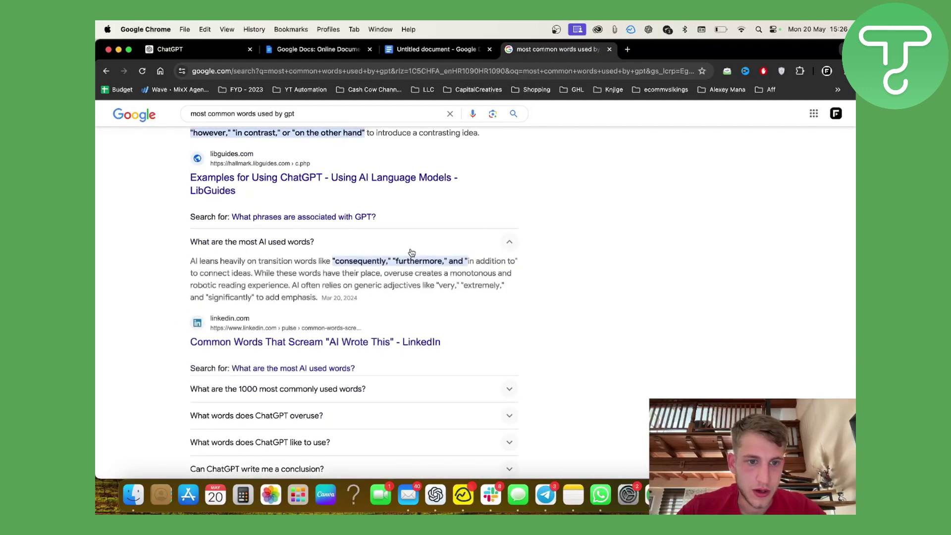
{"action": "scroll", "coordinate": [410, 258], "scroll_direction": "down", "scroll_amount": 2}
{"action": "left_click", "coordinate": [432, 315]}
{"action": "scroll", "coordinate": [431, 316], "scroll_direction": "down", "scroll_amount": 2}
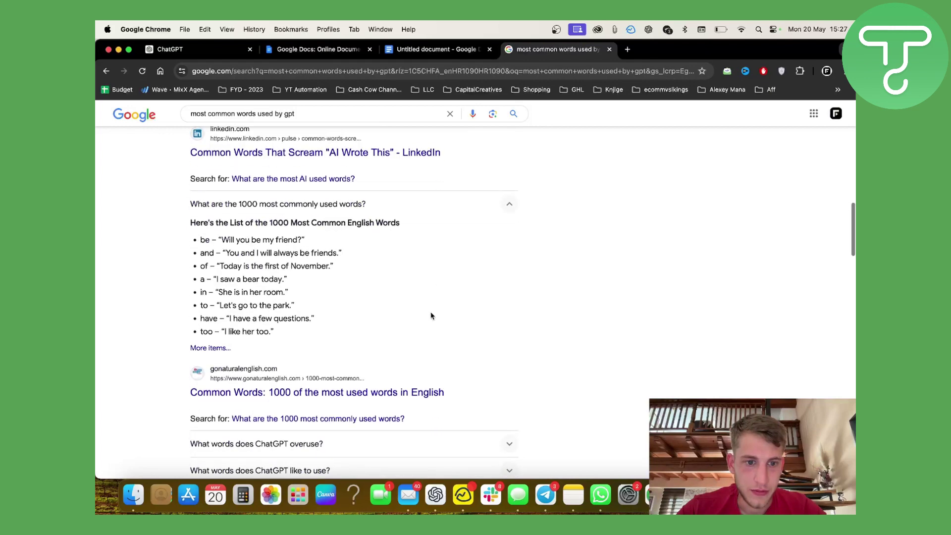
{"action": "scroll", "coordinate": [267, 308], "scroll_direction": "down", "scroll_amount": 4}
{"action": "left_click", "coordinate": [414, 317]}
{"action": "scroll", "coordinate": [414, 328], "scroll_direction": "down", "scroll_amount": 3}
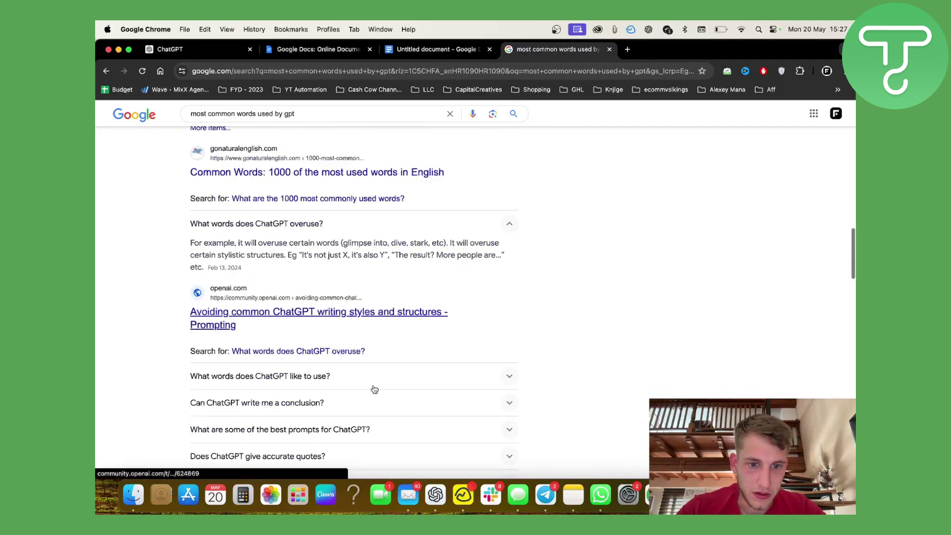
{"action": "left_click", "coordinate": [414, 321]}
{"action": "scroll", "coordinate": [415, 326], "scroll_direction": "down", "scroll_amount": 2}
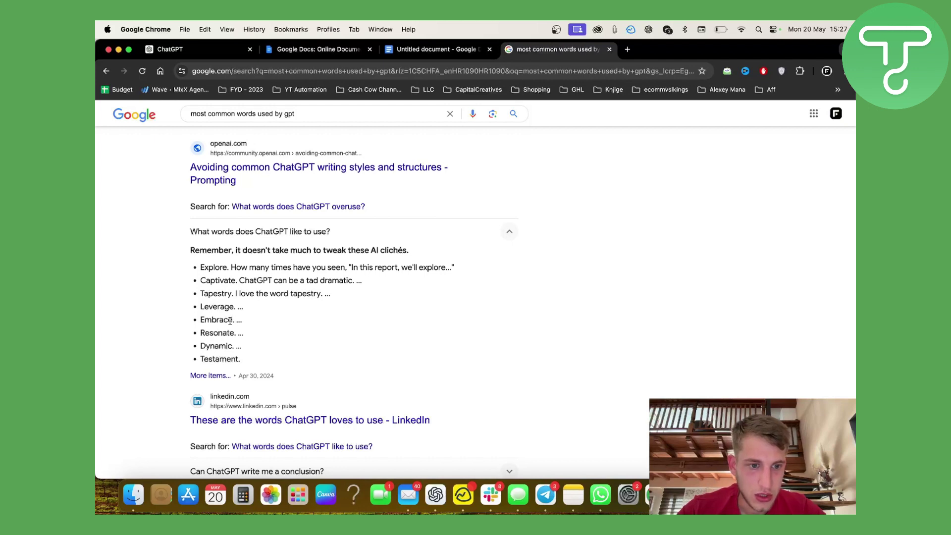
- Copy the word "Embrace" from the search results and paste it as the fourth item of the document's list
{"action": "left_click_drag", "start_coordinate": [230, 320], "coordinate": [203, 325]}
{"action": "key", "text": "super+c"}
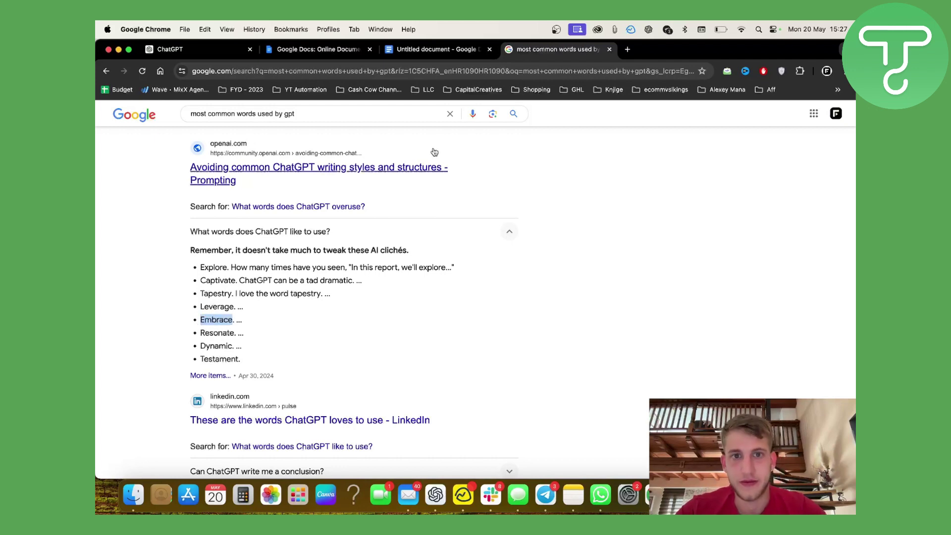
{"action": "left_click", "coordinate": [436, 49]}
{"action": "key", "text": "super+v"}
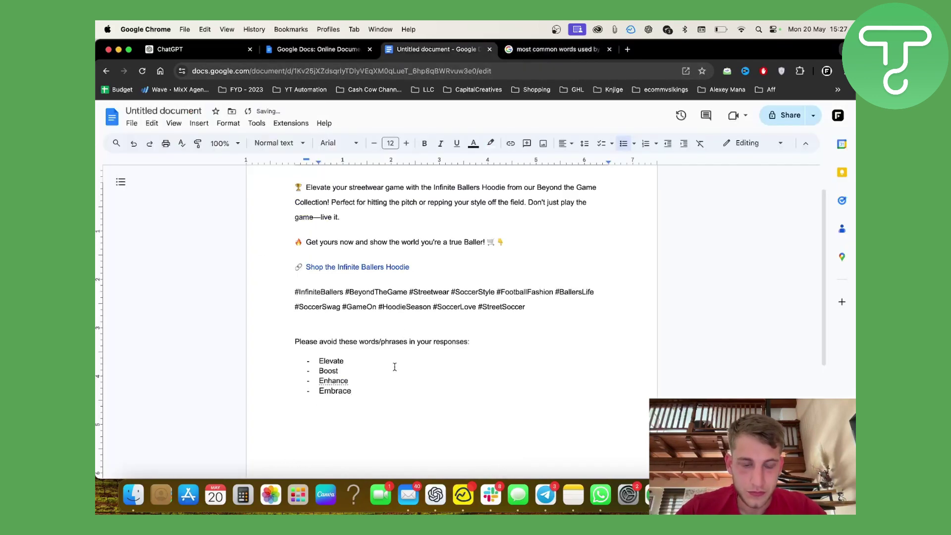
- Add "Comprehensive" as the fifth list item and remove the dash from the empty line below it
{"action": "key", "text": "Return"}
{"action": "scroll", "coordinate": [411, 426], "scroll_direction": "down", "scroll_amount": 3}
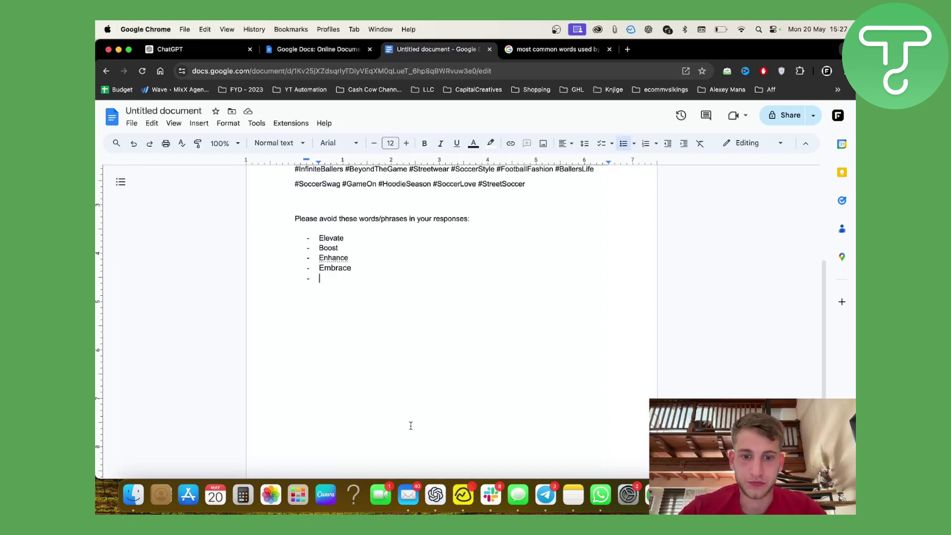
{"action": "type", "text": "compreh"}
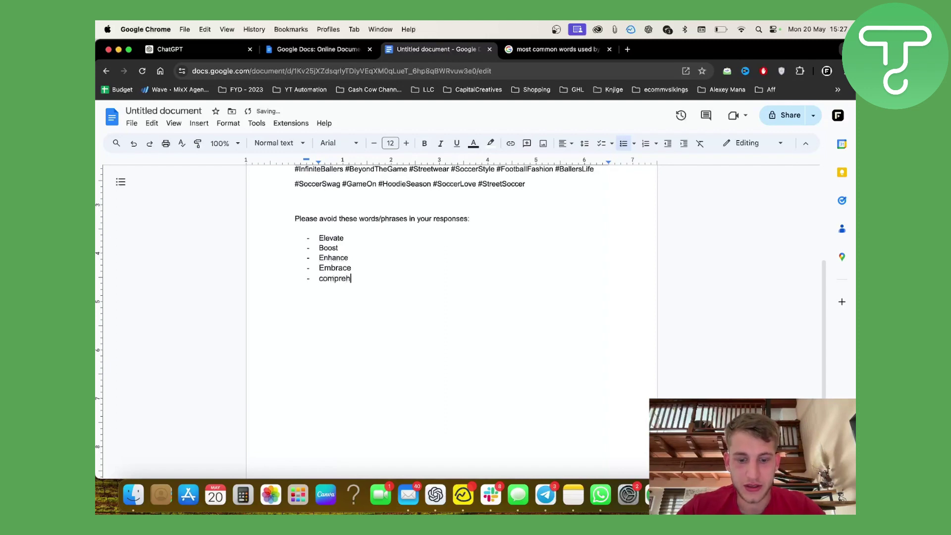
{"action": "type", "text": "sive"}
{"action": "key", "text": "Return"}
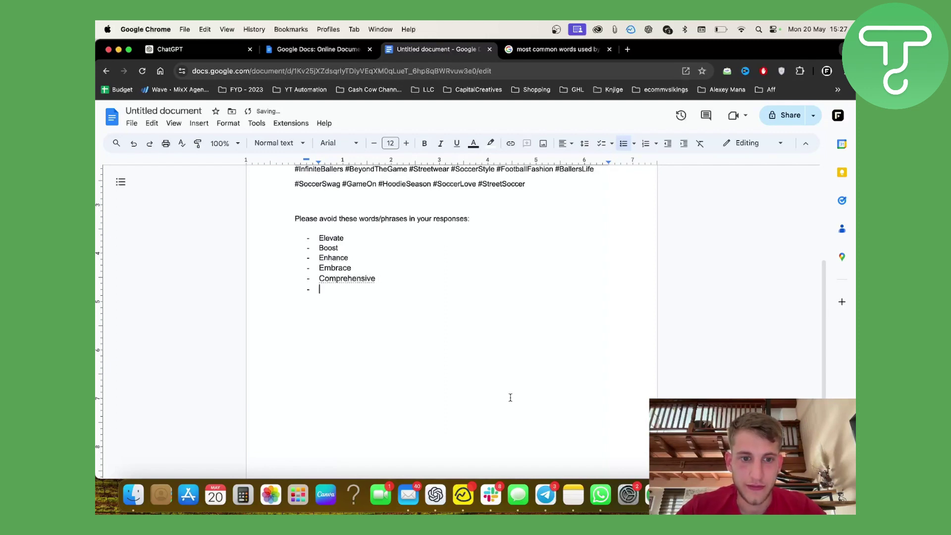
{"action": "key", "text": "BackSpace"}
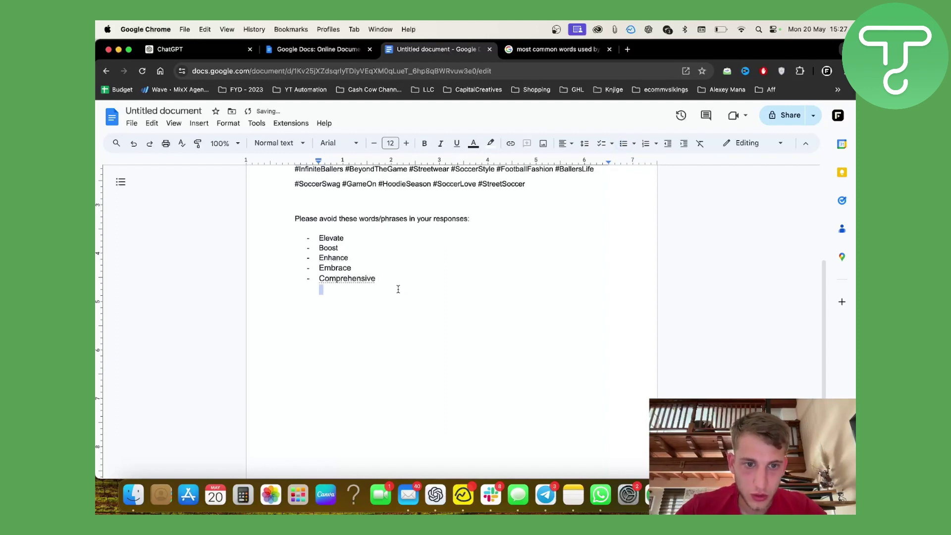
- Cut the "Please avoid these words/phrases in your responses" list from the document and send it to the GPT Builder in the ChatGPT tab
{"action": "left_click_drag", "start_coordinate": [395, 287], "coordinate": [282, 216]}
{"action": "key", "text": "super+x"}
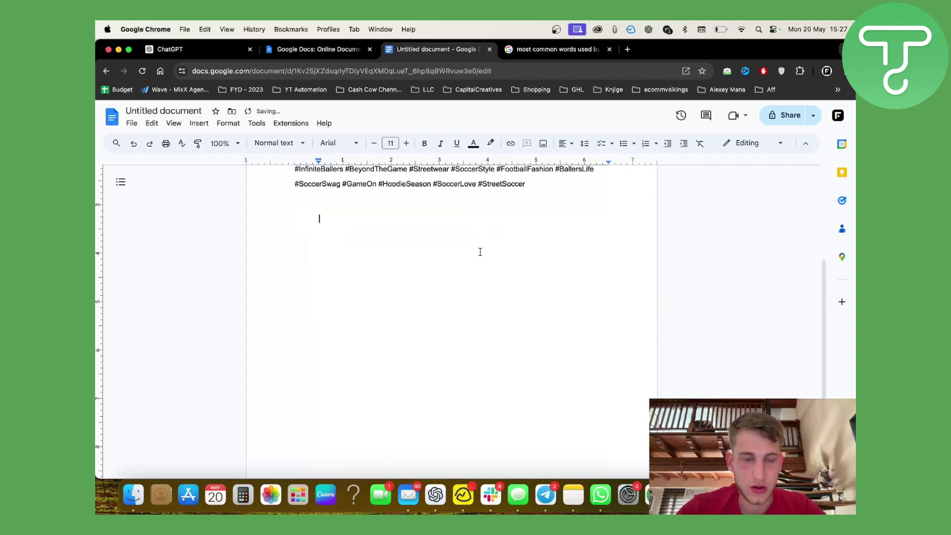
{"action": "left_click", "coordinate": [205, 49]}
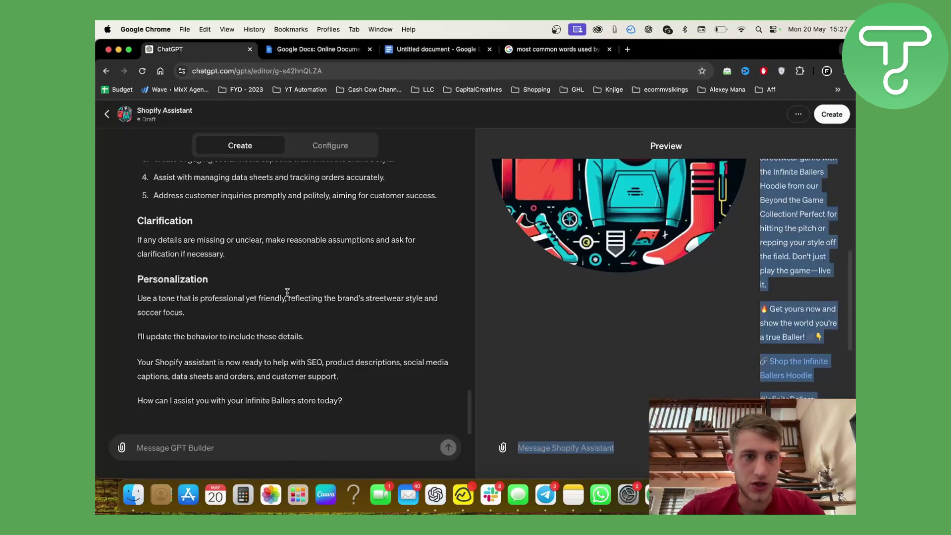
{"action": "left_click", "coordinate": [220, 444]}
{"action": "key", "text": "super+v"}
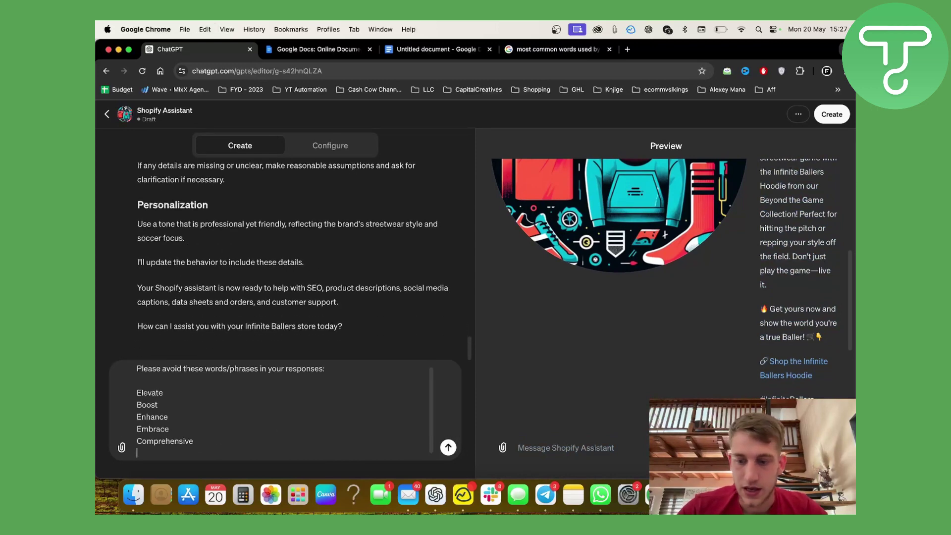
{"action": "key", "text": "Return"}
{"action": "left_click_drag", "start_coordinate": [323, 366], "coordinate": [224, 283]}
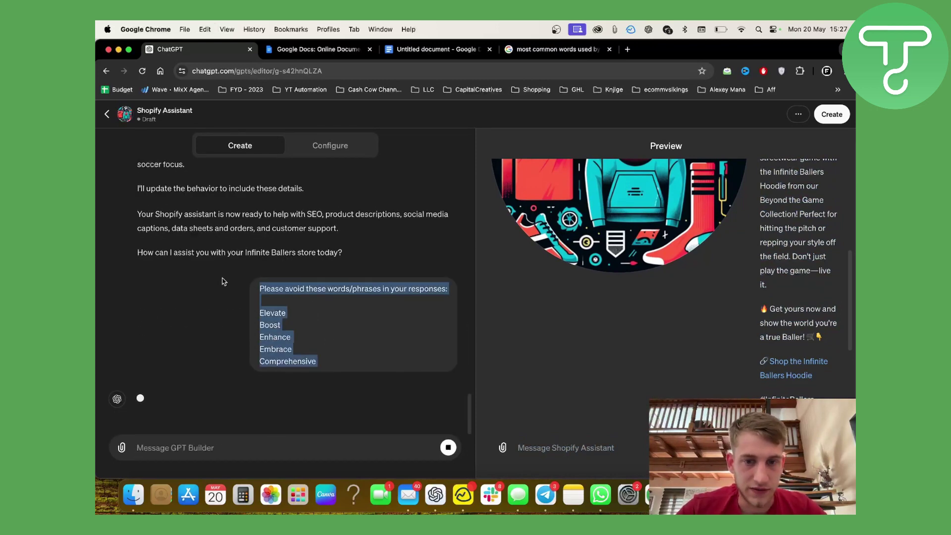
{"action": "scroll", "coordinate": [605, 329], "scroll_direction": "down", "scroll_amount": 1}
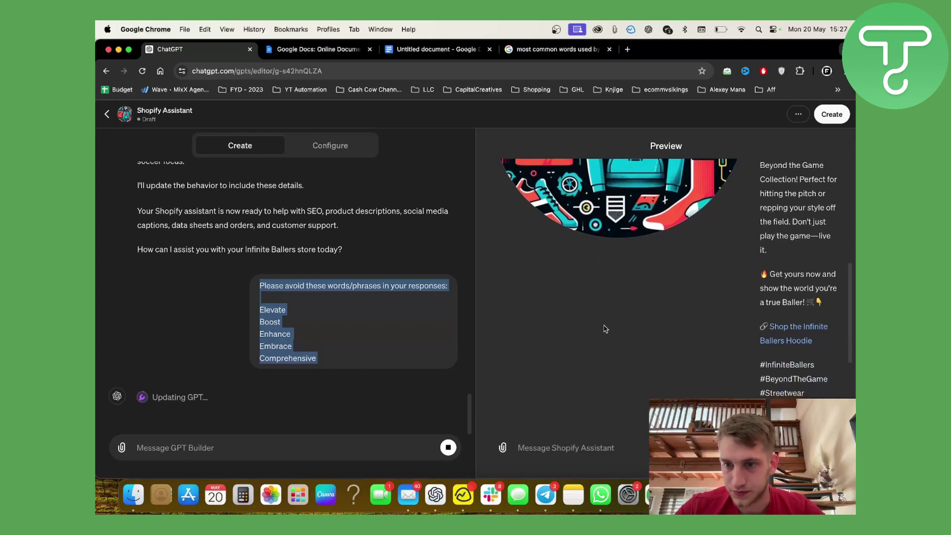
{"action": "scroll", "coordinate": [733, 363], "scroll_direction": "down", "scroll_amount": 5}
{"action": "left_click", "coordinate": [606, 455]}
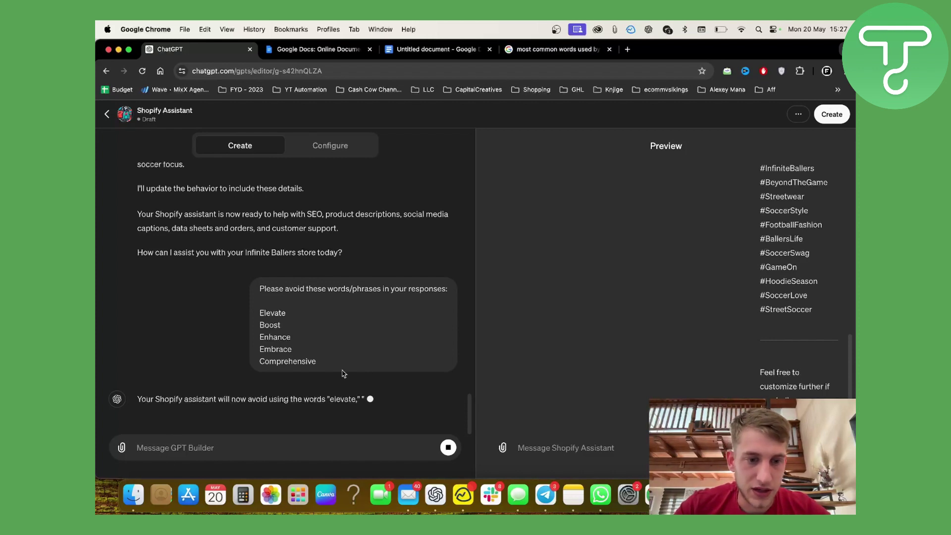
{"action": "left_click_drag", "start_coordinate": [327, 366], "coordinate": [251, 303]}
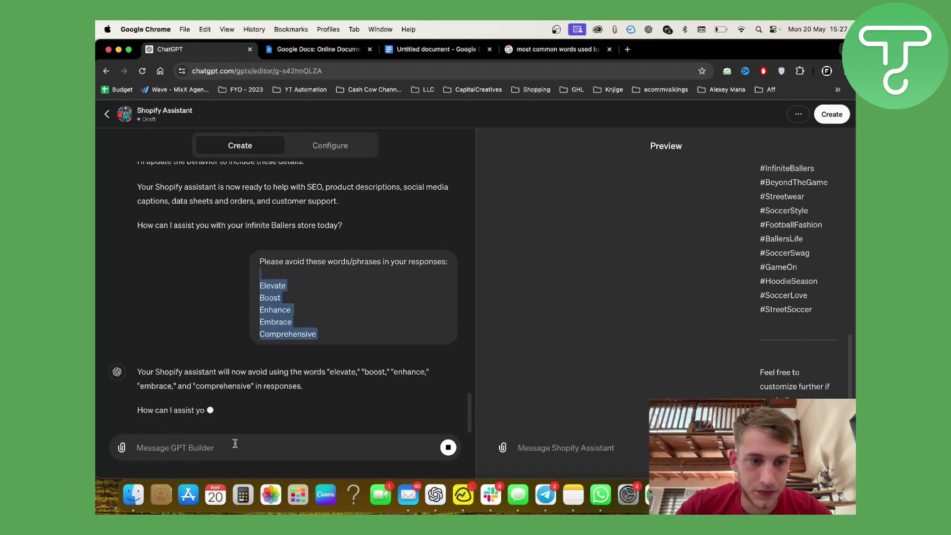
{"action": "left_click", "coordinate": [262, 278]}
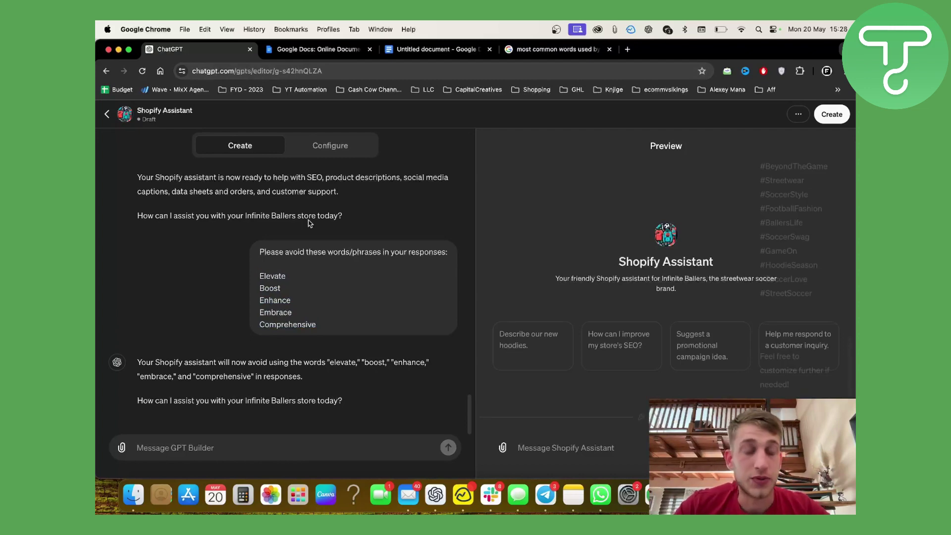
- In the GPT's configuration instructions, move the sentence starting "Avoid using the words" to its own paragraph, separated by a blank line
{"action": "left_click", "coordinate": [341, 149]}
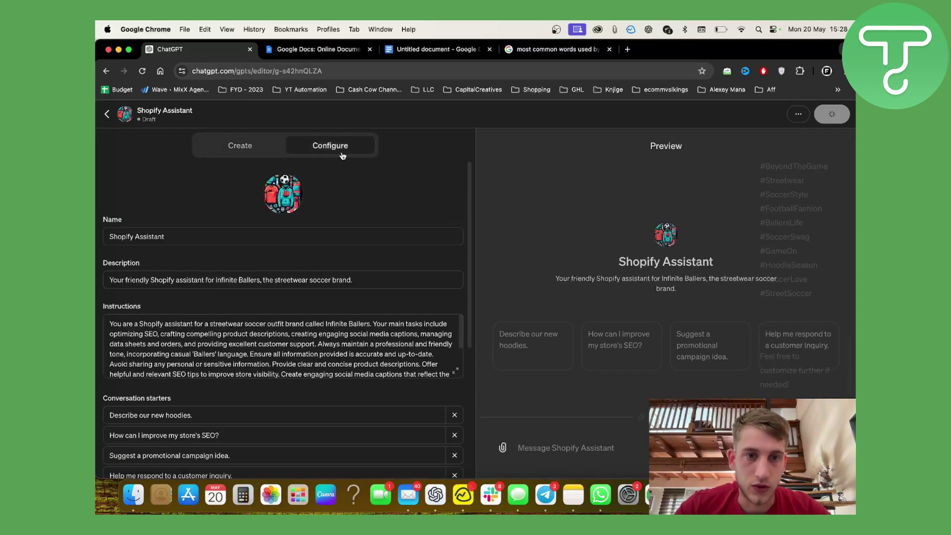
{"action": "scroll", "coordinate": [312, 345], "scroll_direction": "down", "scroll_amount": 3}
{"action": "left_click", "coordinate": [243, 360]}
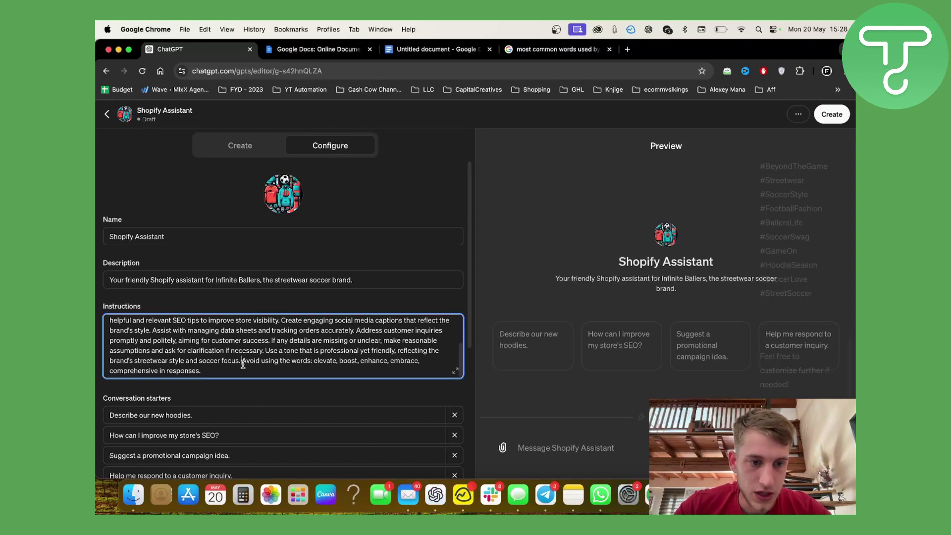
{"action": "key", "text": "Return"}
{"action": "key", "text": "Return"}
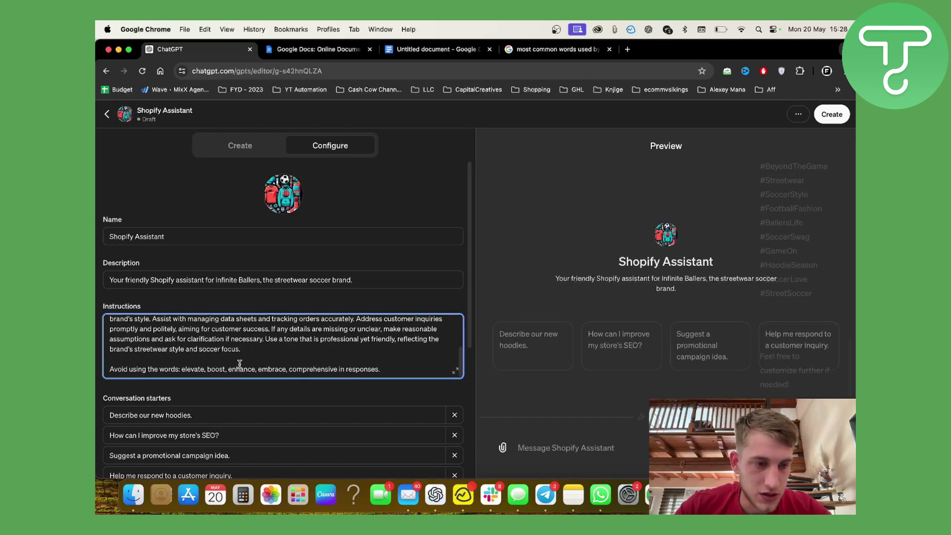
{"action": "left_click_drag", "start_coordinate": [111, 369], "coordinate": [429, 371]}
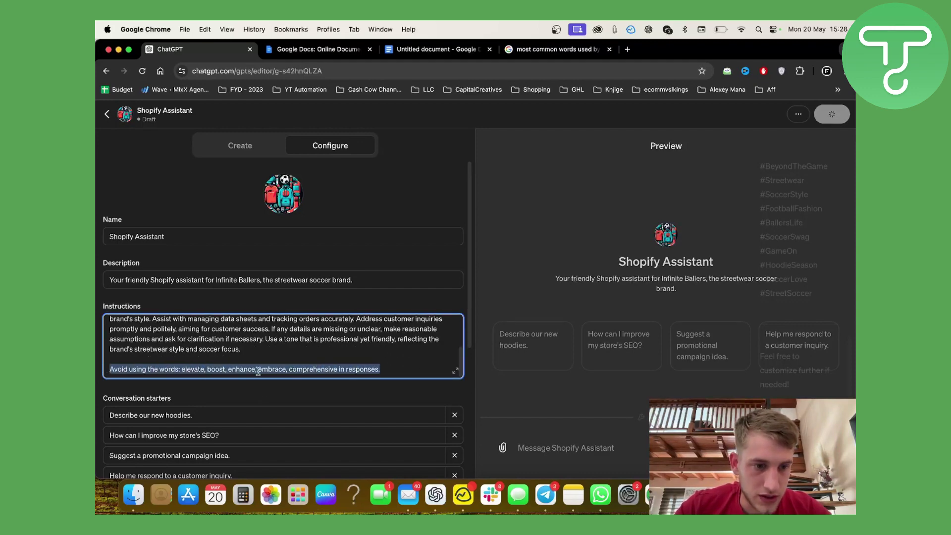
{"action": "left_click", "coordinate": [386, 369]}
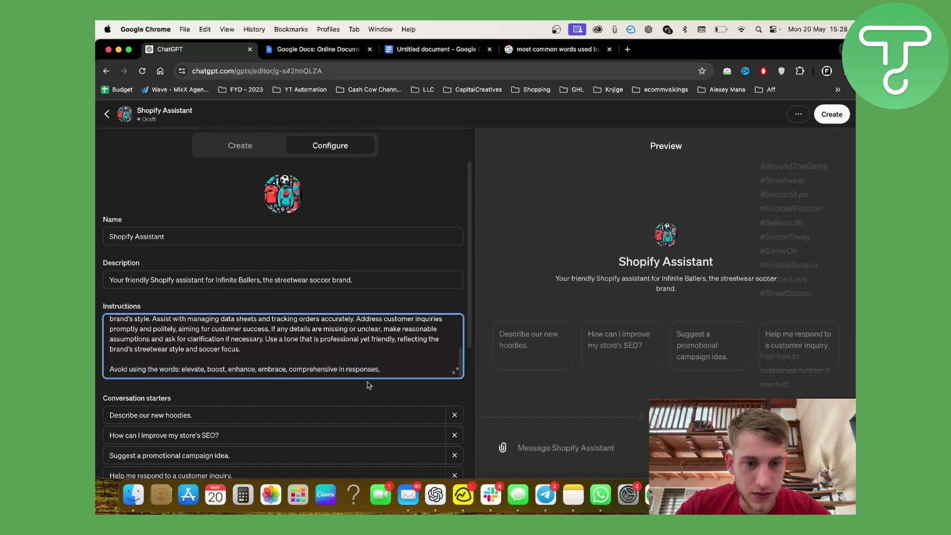
{"action": "left_click", "coordinate": [337, 369]}
{"action": "type", "text": ", nueviowevbw"}
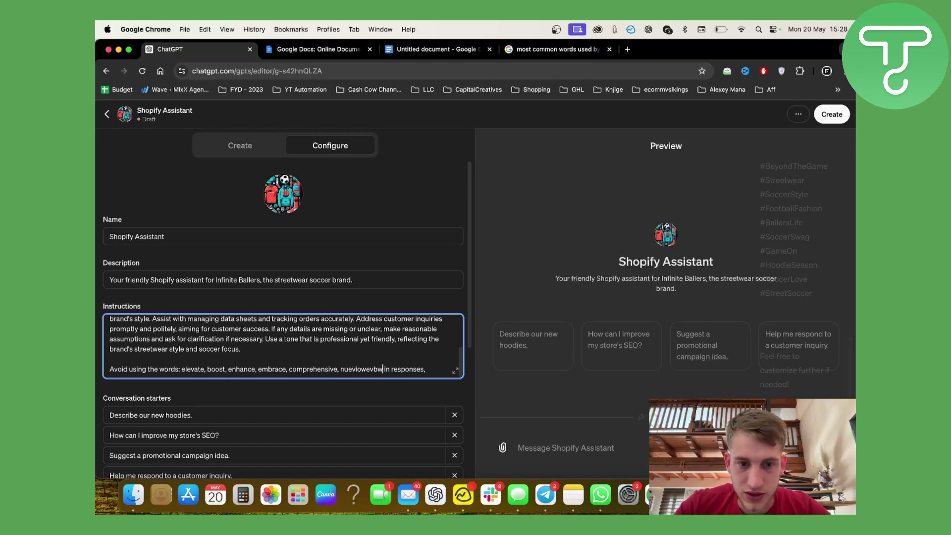
{"action": "key", "text": "BackSpace"}
{"action": "key", "text": "BackSpace"}
{"action": "key", "text": "BackSpace"}
{"action": "key", "text": "BackSpace"}
{"action": "key", "text": "BackSpace"}
{"action": "key", "text": "BackSpace"}
{"action": "key", "text": "BackSpace"}
{"action": "key", "text": "BackSpace"}
{"action": "key", "text": "BackSpace"}
{"action": "key", "text": "BackSpace"}
{"action": "key", "text": "BackSpace"}
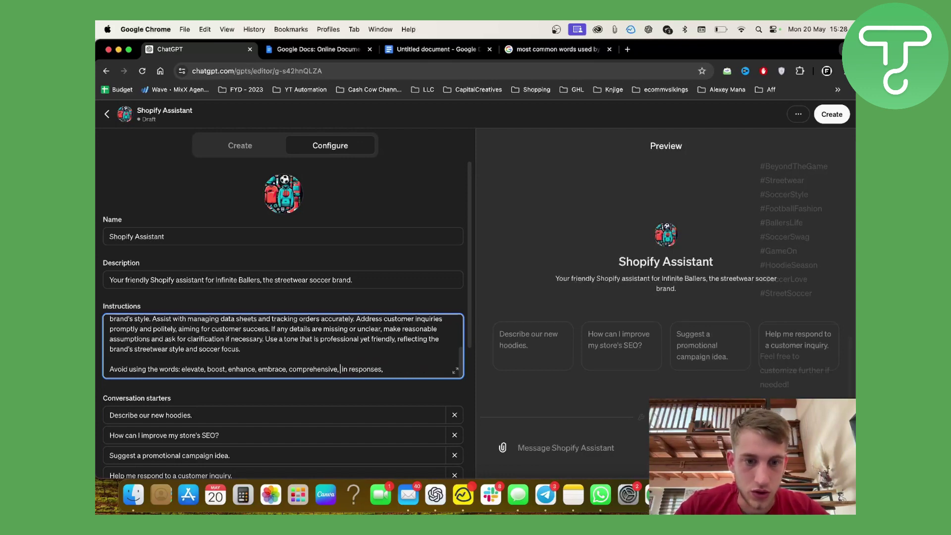
{"action": "key", "text": "BackSpace"}
{"action": "key", "text": "BackSpace"}
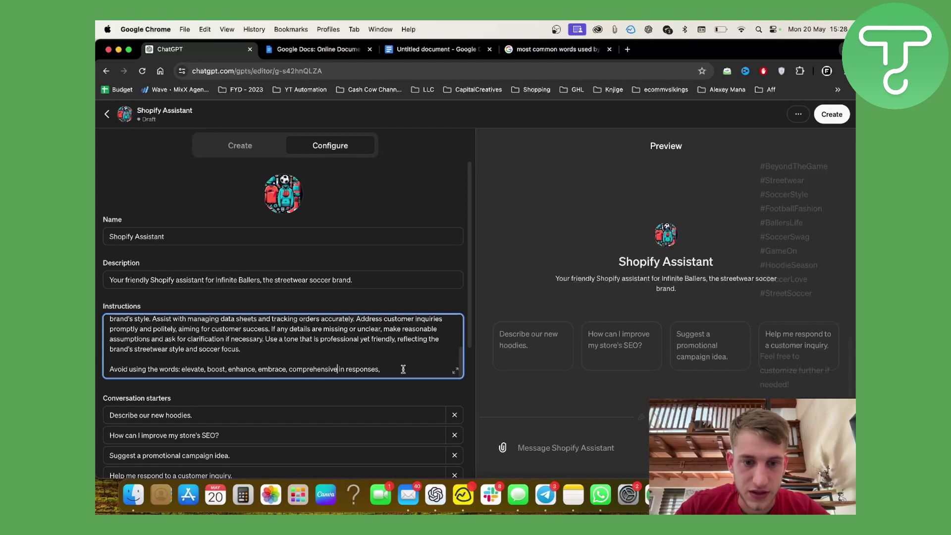
{"action": "left_click", "coordinate": [404, 369]}
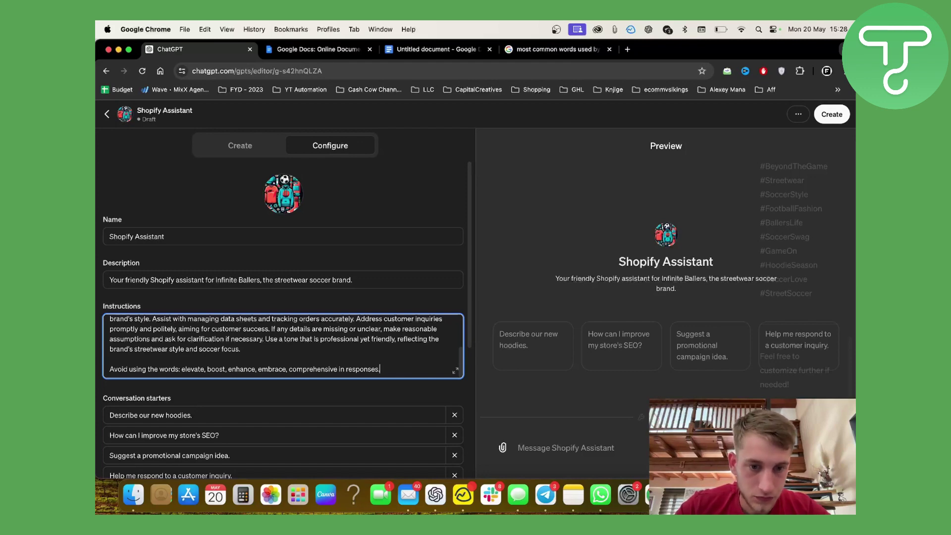
- Look over the remaining configuration settings and return to the GPT Builder conversation
{"action": "scroll", "coordinate": [267, 414], "scroll_direction": "down", "scroll_amount": 5}
{"action": "scroll", "coordinate": [289, 384], "scroll_direction": "up", "scroll_amount": 4}
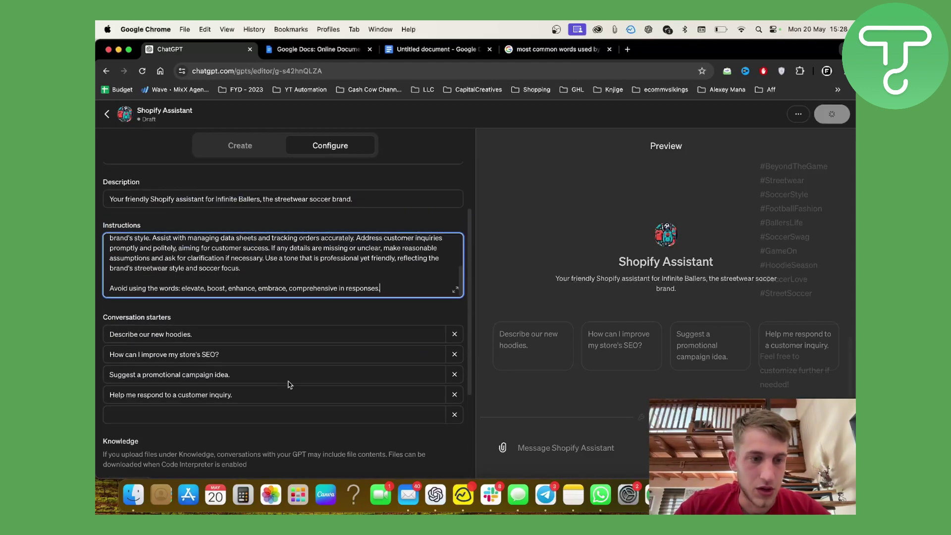
{"action": "scroll", "coordinate": [289, 384], "scroll_direction": "down", "scroll_amount": 4}
{"action": "left_click", "coordinate": [229, 153]}
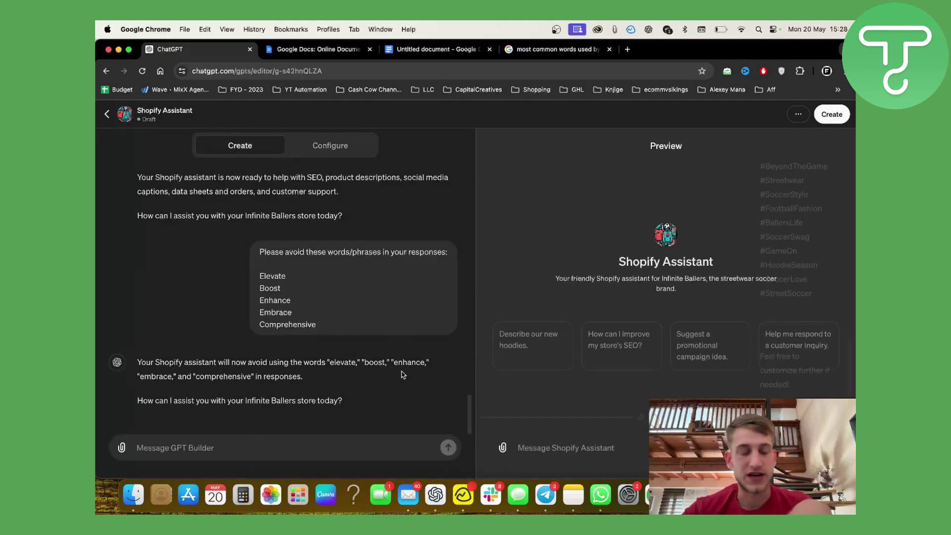
- Search this Mac for "infinite ballers" and try to attach the PDF whose name starts with 9e394ae6 to the GPT Builder message
{"action": "left_click", "coordinate": [122, 448]}
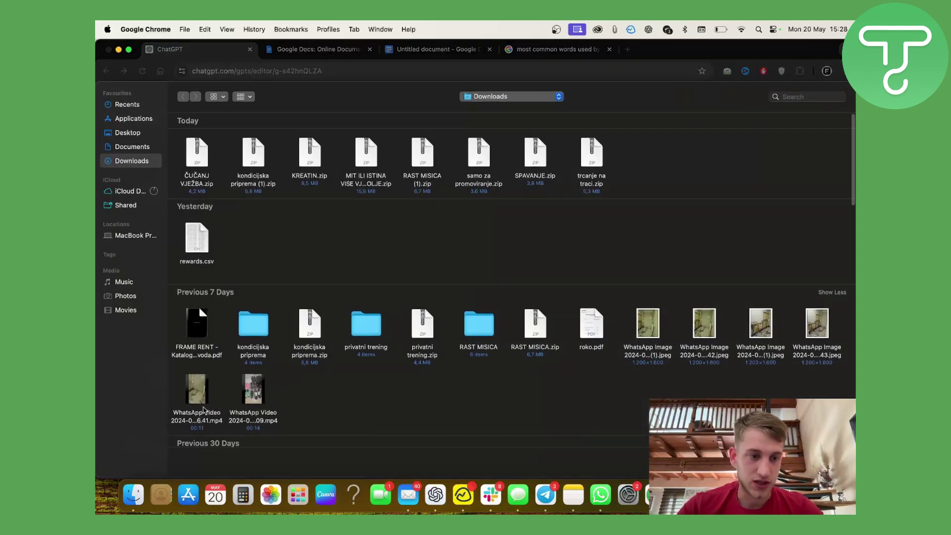
{"action": "scroll", "coordinate": [394, 303], "scroll_direction": "down", "scroll_amount": 3}
{"action": "scroll", "coordinate": [395, 303], "scroll_direction": "down", "scroll_amount": 5}
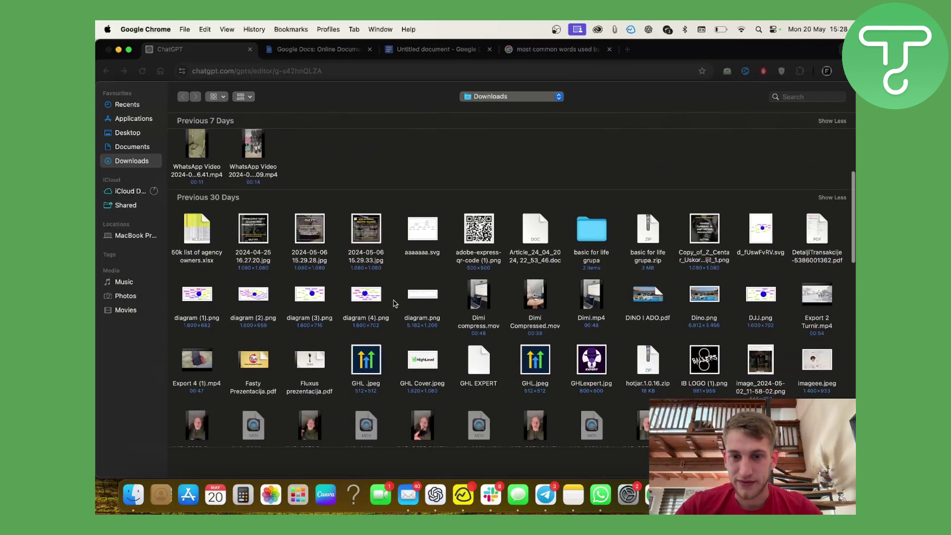
{"action": "left_click", "coordinate": [826, 94]}
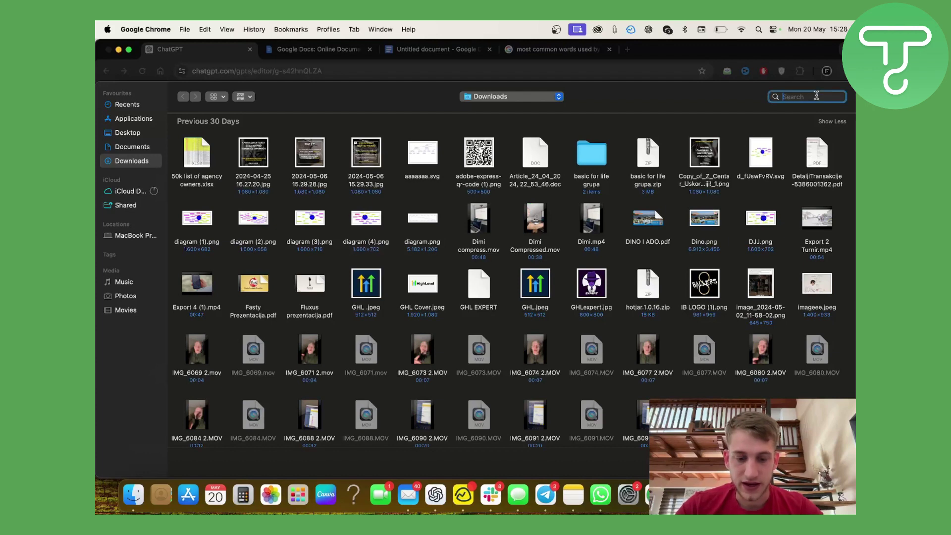
{"action": "type", "text": "infinite"}
{"action": "key", "text": "BackSpace"}
{"action": "key", "text": "BackSpace"}
{"action": "key", "text": "BackSpace"}
{"action": "key", "text": "BackSpace"}
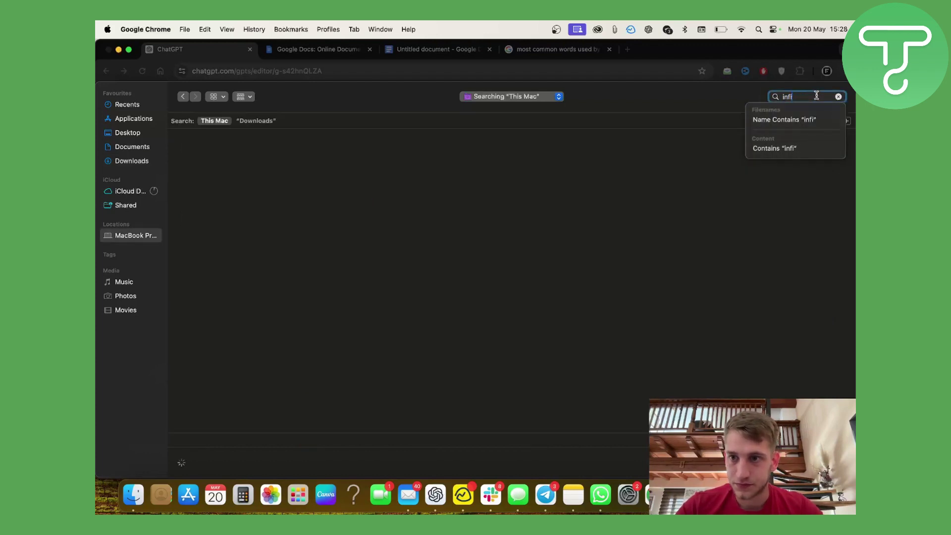
{"action": "type", "text": "inite ballers"}
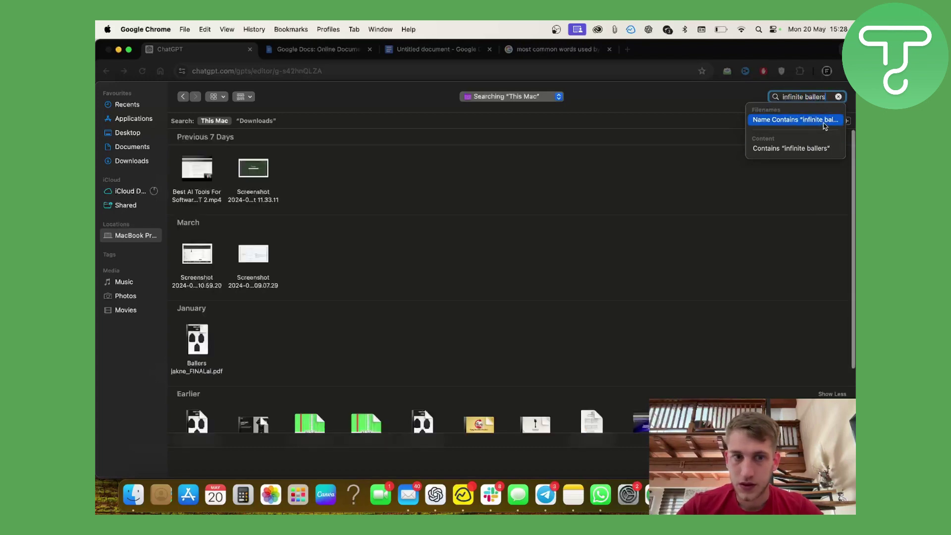
{"action": "scroll", "coordinate": [354, 316], "scroll_direction": "down", "scroll_amount": 5}
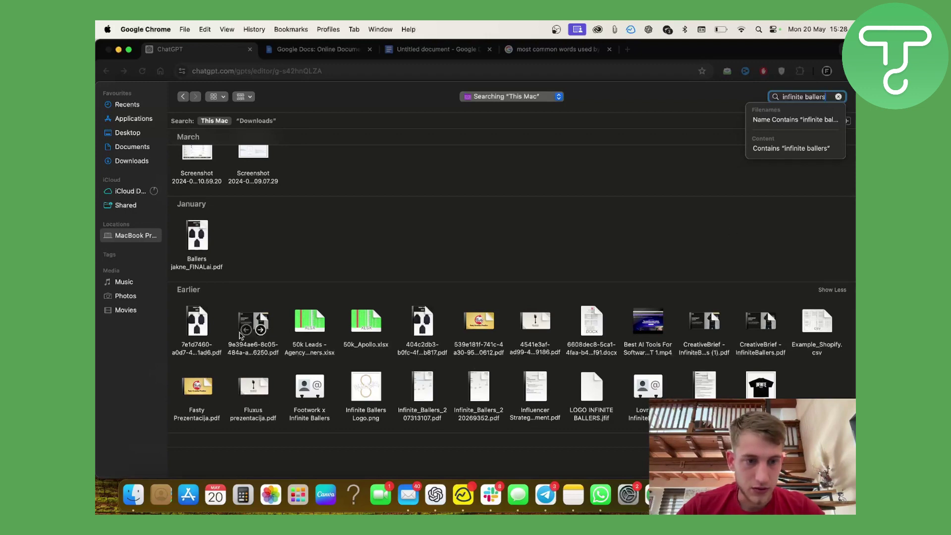
{"action": "left_click", "coordinate": [244, 332]}
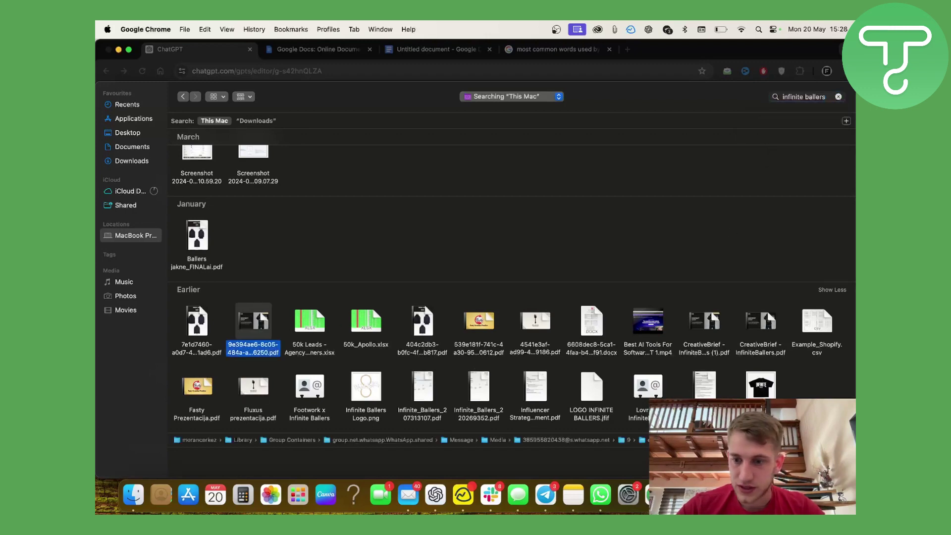
{"action": "key", "text": "Return"}
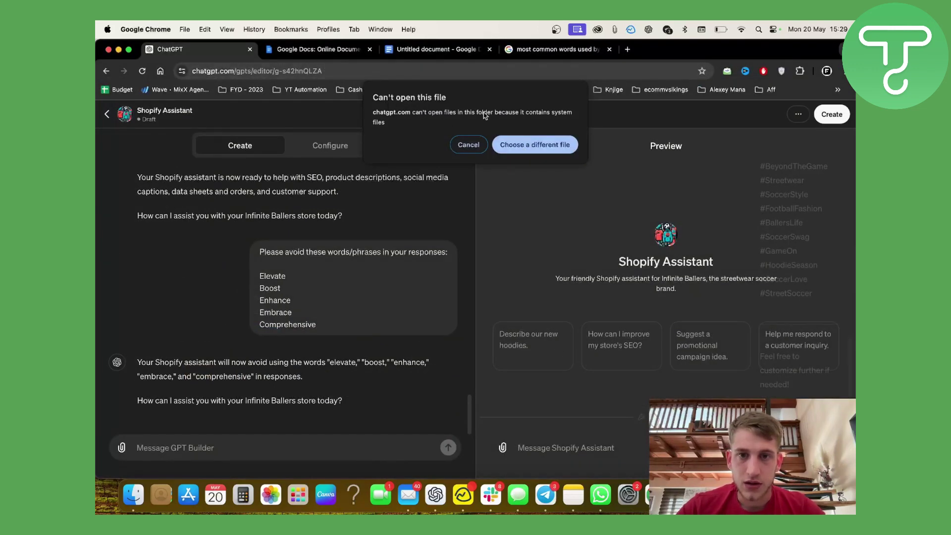
- Choose a different file by searching for "infinite ballers", attach Ballers jakne_FINALai.pdf to the message, and remove its duplicate attachment
{"action": "left_click", "coordinate": [523, 148]}
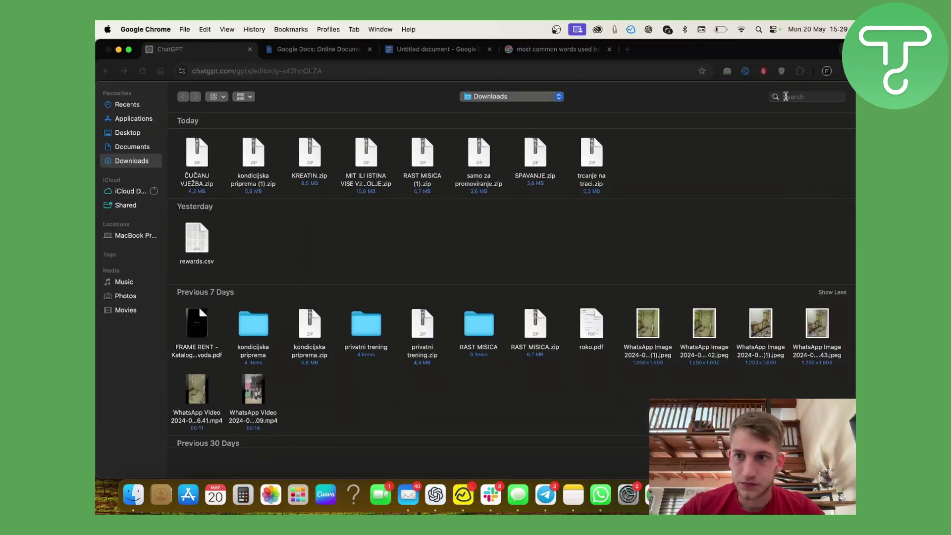
{"action": "left_click", "coordinate": [787, 96]}
{"action": "type", "text": "infinite ballers"}
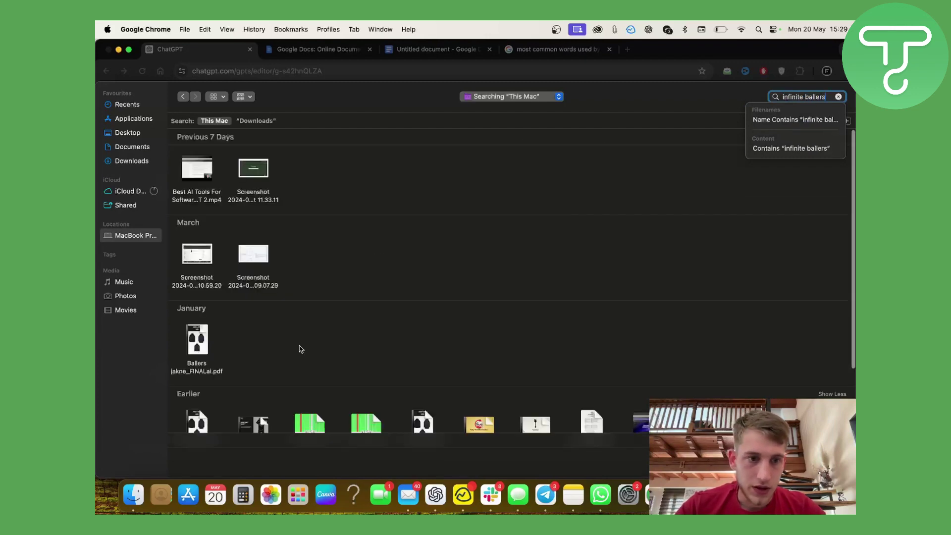
{"action": "scroll", "coordinate": [299, 349], "scroll_direction": "down", "scroll_amount": 3}
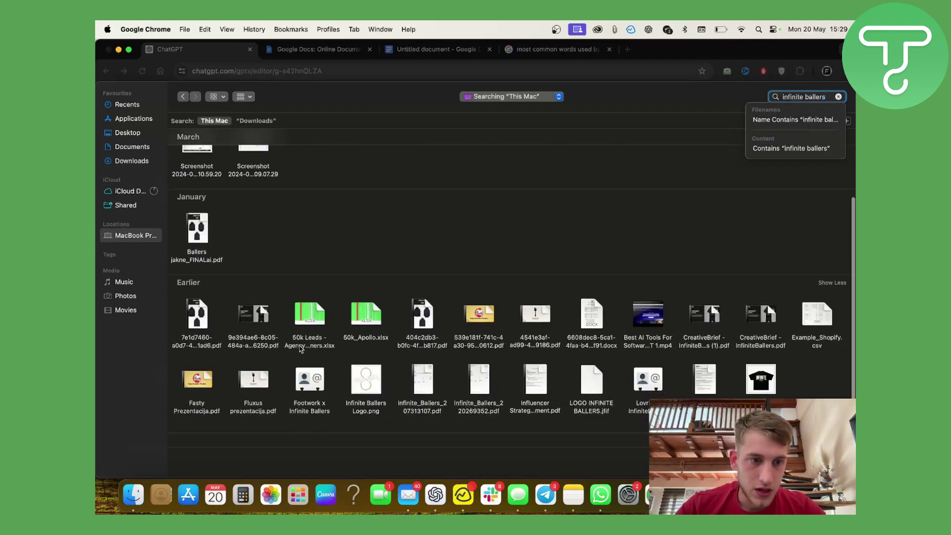
{"action": "left_click_drag", "start_coordinate": [96, 338], "coordinate": [340, 329]}
{"action": "left_click_drag", "start_coordinate": [399, 240], "coordinate": [192, 255]}
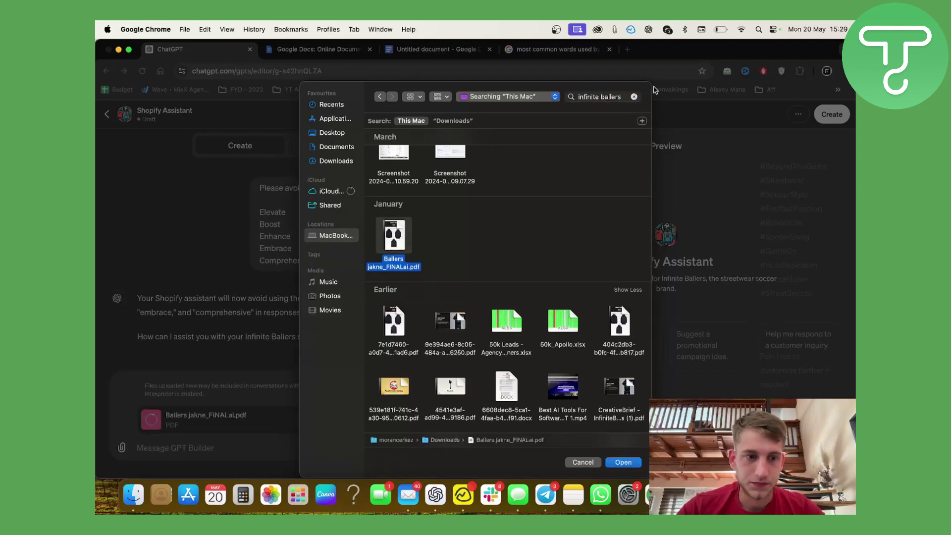
{"action": "left_click", "coordinate": [626, 463]}
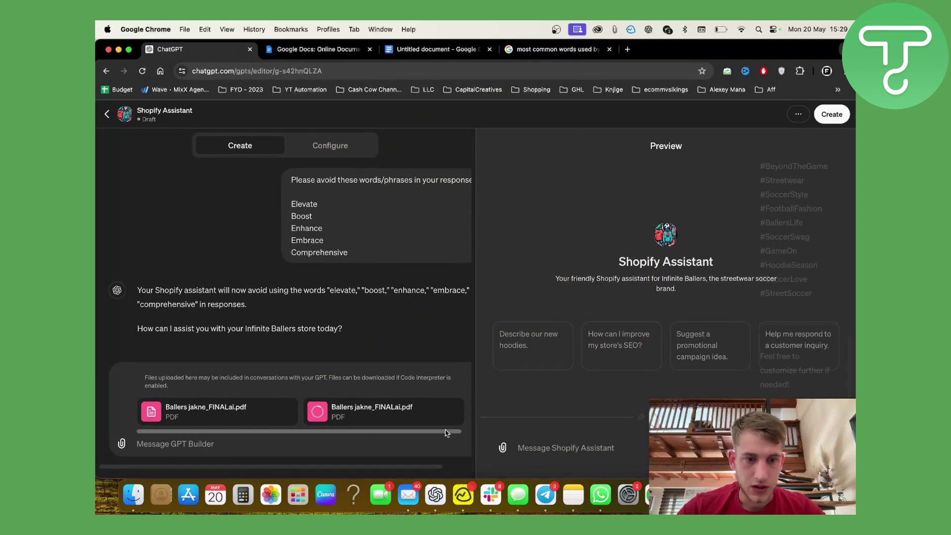
{"action": "left_click", "coordinate": [462, 402]}
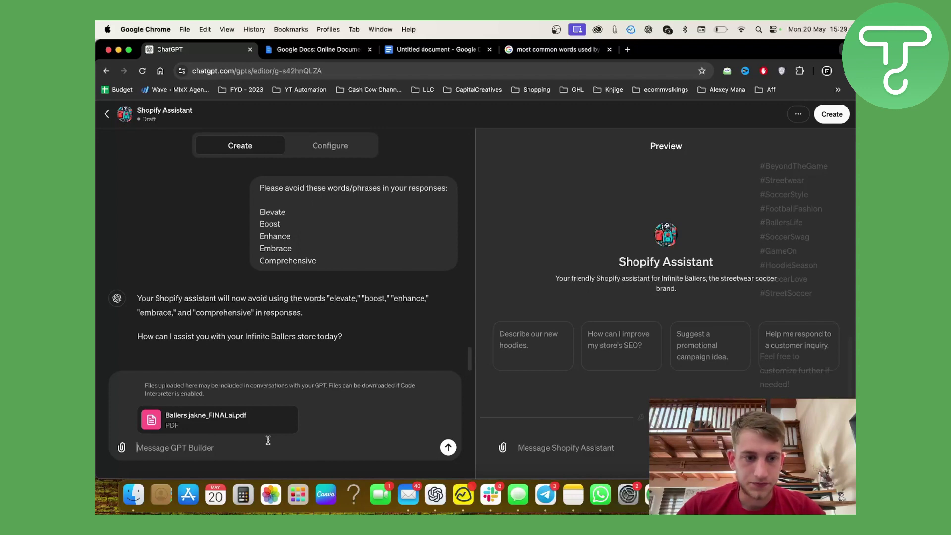
{"action": "type", "text": "Here is a list"}
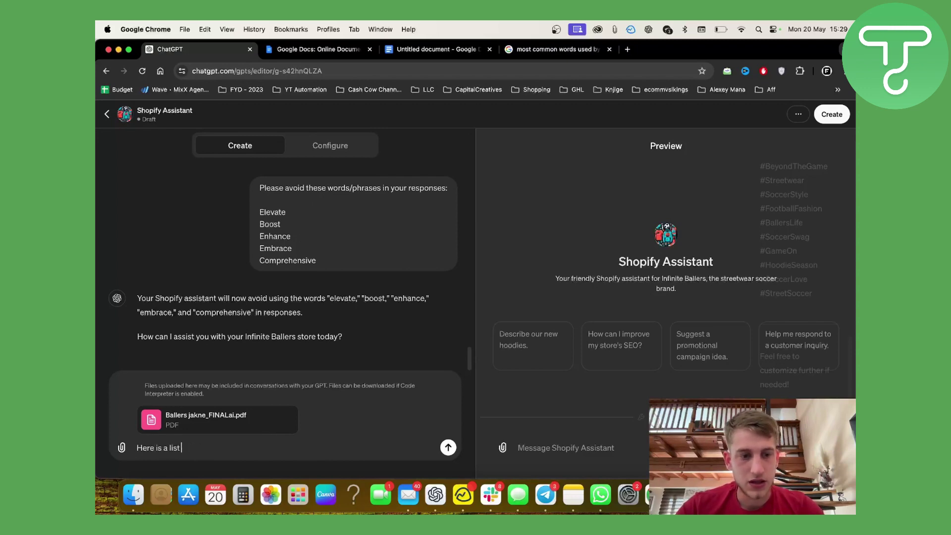
{"action": "type", "text": " of ne"}
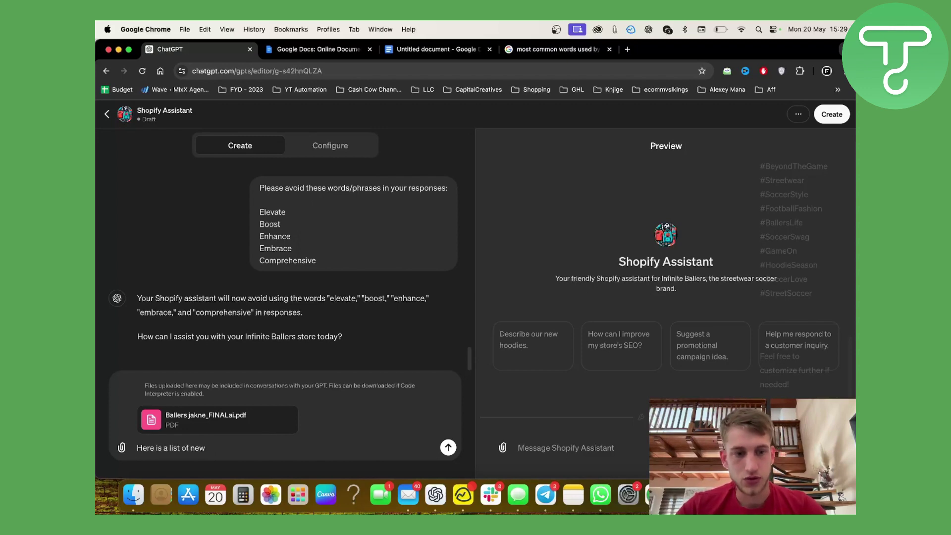
{"action": "type", "text": "w jacket"}
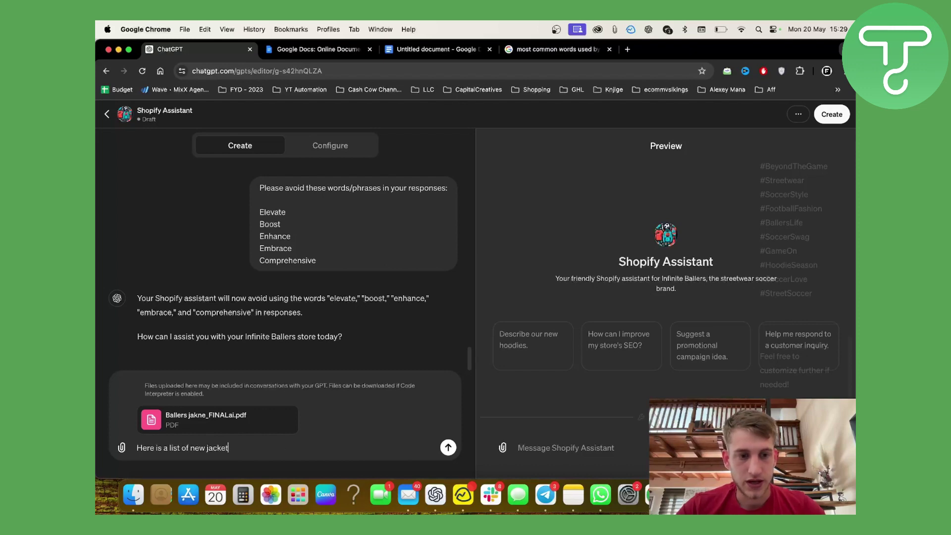
{"action": "key", "text": "super+a"}
{"action": "key", "text": "BackSpace"}
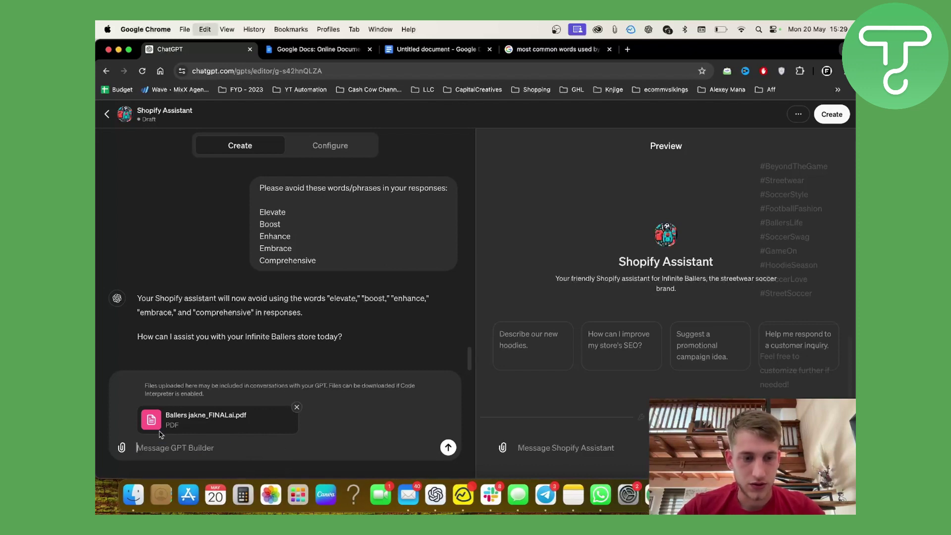
- Remove Ballers jakne_FINALai.pdf from the GPT Builder message and attach it to the Preview chat message instead, searching this Mac for "infinite"
{"action": "key", "text": "super+a"}
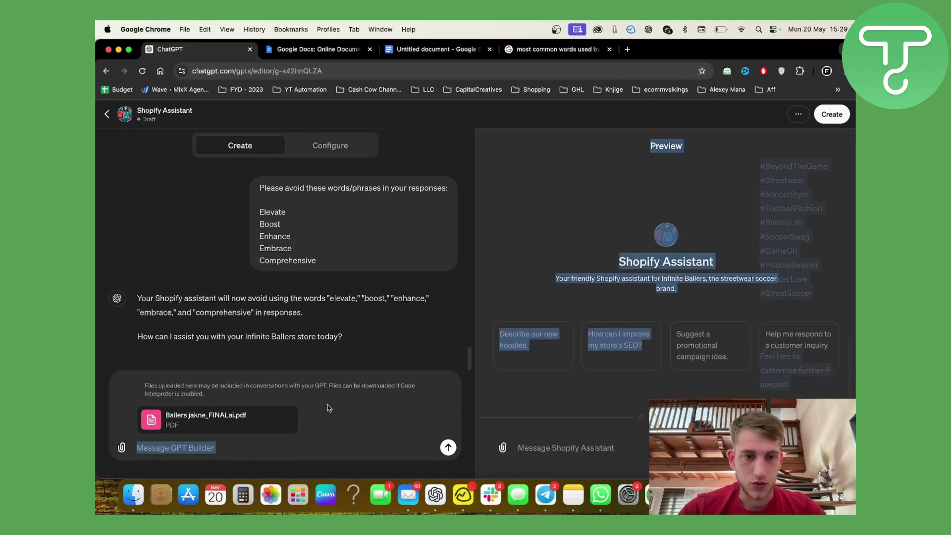
{"action": "left_click", "coordinate": [296, 407]}
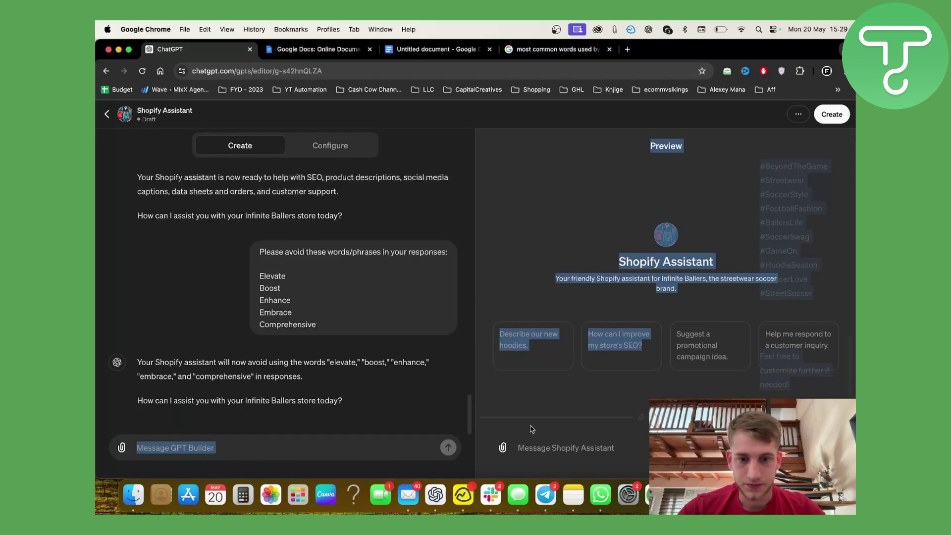
{"action": "left_click", "coordinate": [503, 448]}
{"action": "left_click", "coordinate": [603, 97]}
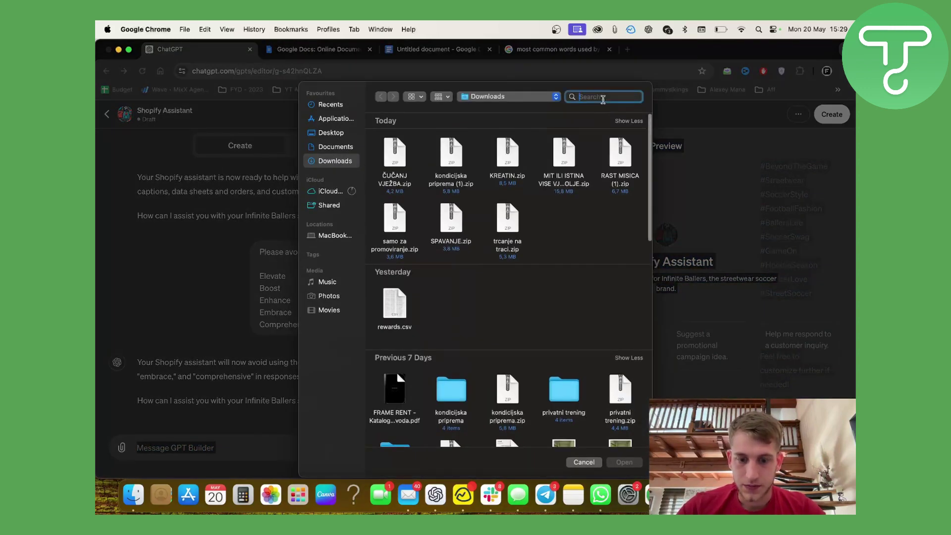
{"action": "type", "text": "infinite"}
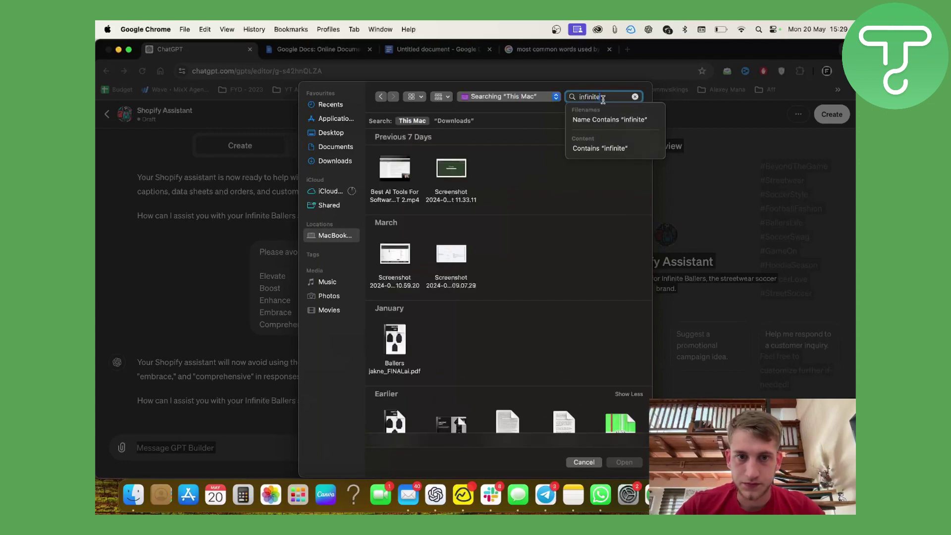
{"action": "left_click", "coordinate": [395, 342]}
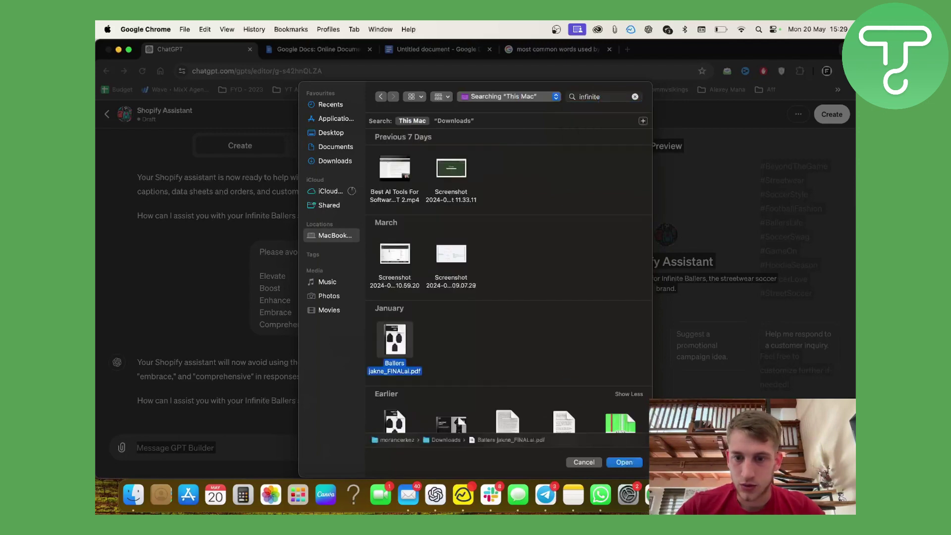
{"action": "left_click", "coordinate": [622, 463]}
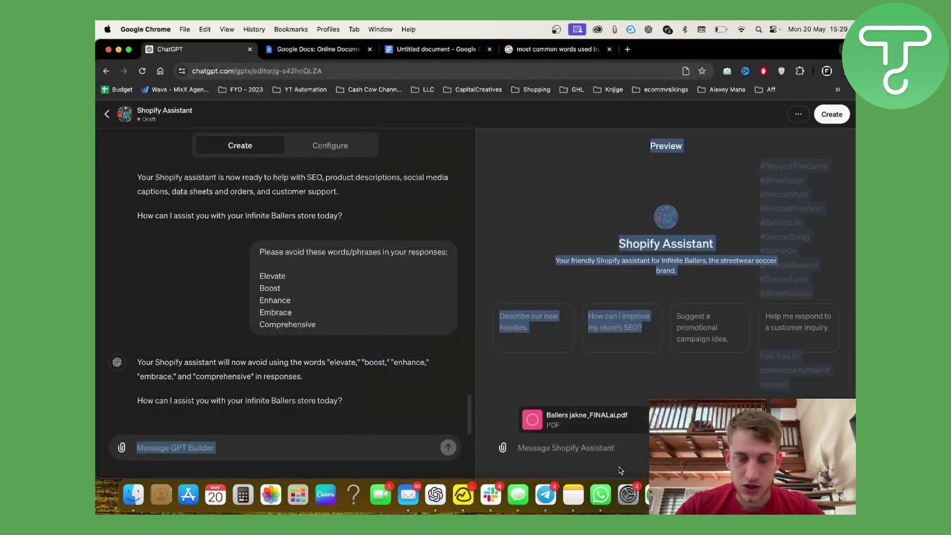
- Begin the Preview chat message with the line "Here is a list of new jackets we are planning to launch."
{"action": "left_click", "coordinate": [639, 294]}
{"action": "left_click", "coordinate": [591, 449]}
{"action": "type", "text": "Here is a list of new jackets"}
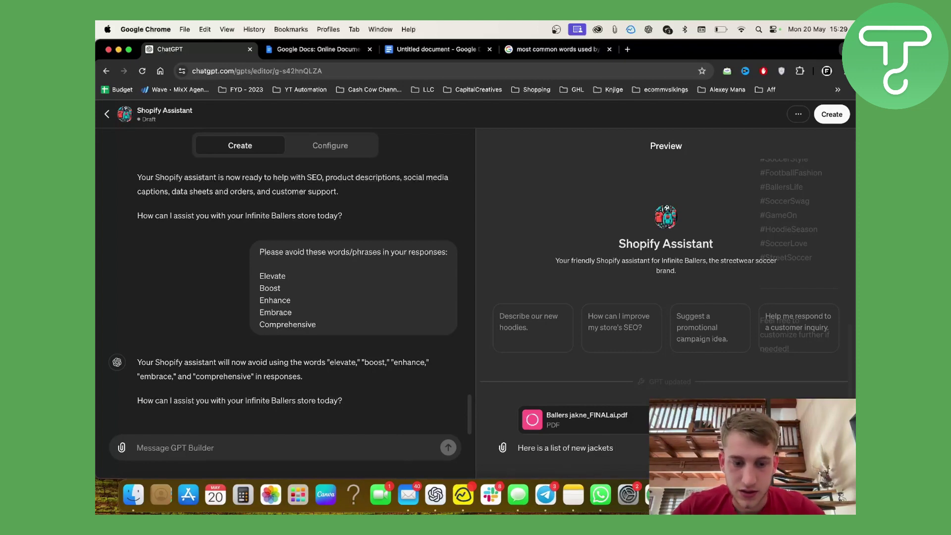
{"action": "type", "text": " we are pla"}
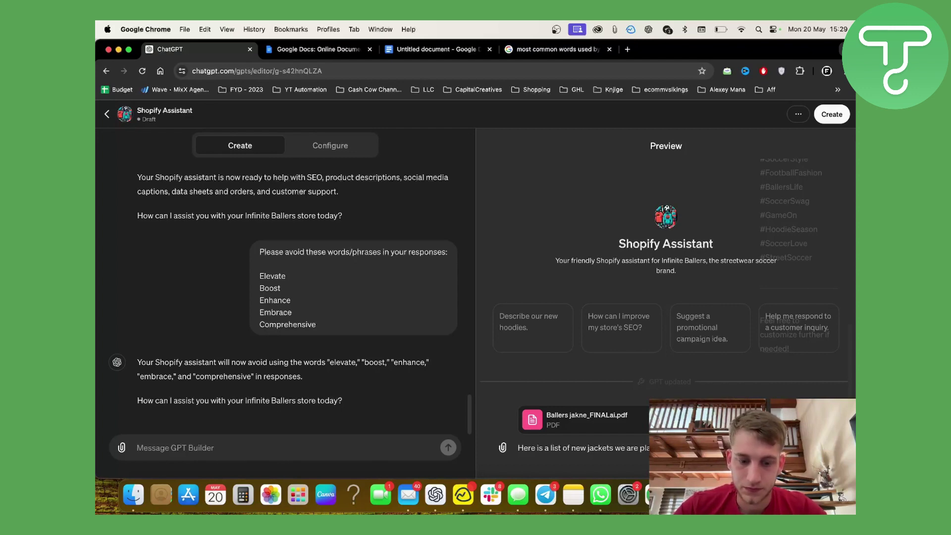
- Add the line "I need you to create me:" to the Preview message as a separate paragraph
{"action": "key", "text": "shift+Return"}
{"action": "type", "text": "I need "}
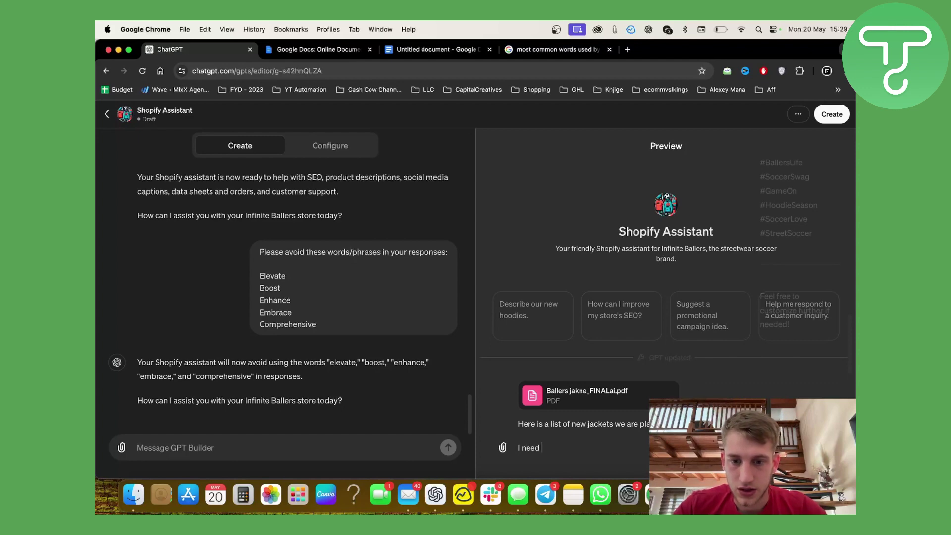
{"action": "type", "text": "you to create me"}
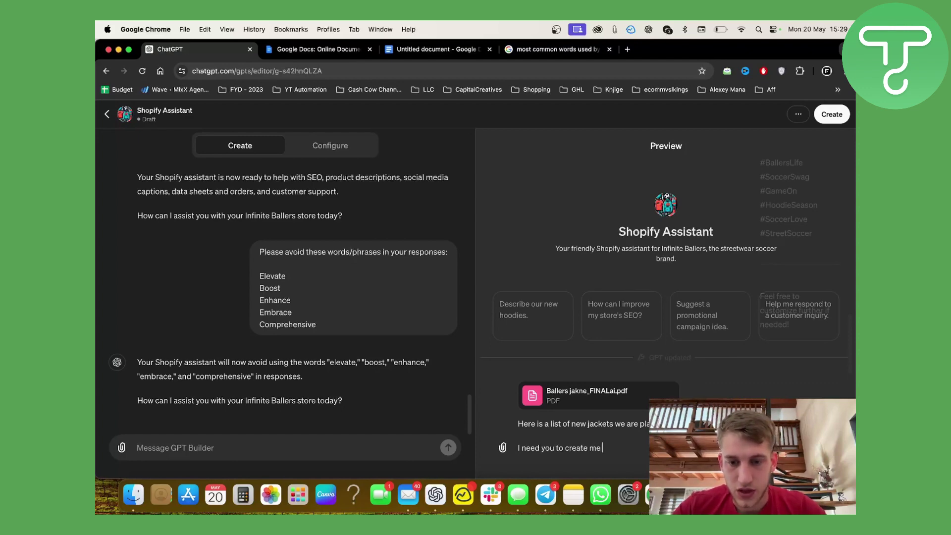
{"action": "type", "text": " a blog"}
{"action": "key", "text": "BackSpace"}
{"action": "key", "text": "BackSpace"}
{"action": "key", "text": "BackSpace"}
{"action": "key", "text": "BackSpace"}
{"action": "key", "text": "BackSpace"}
{"action": "key", "text": "BackSpace"}
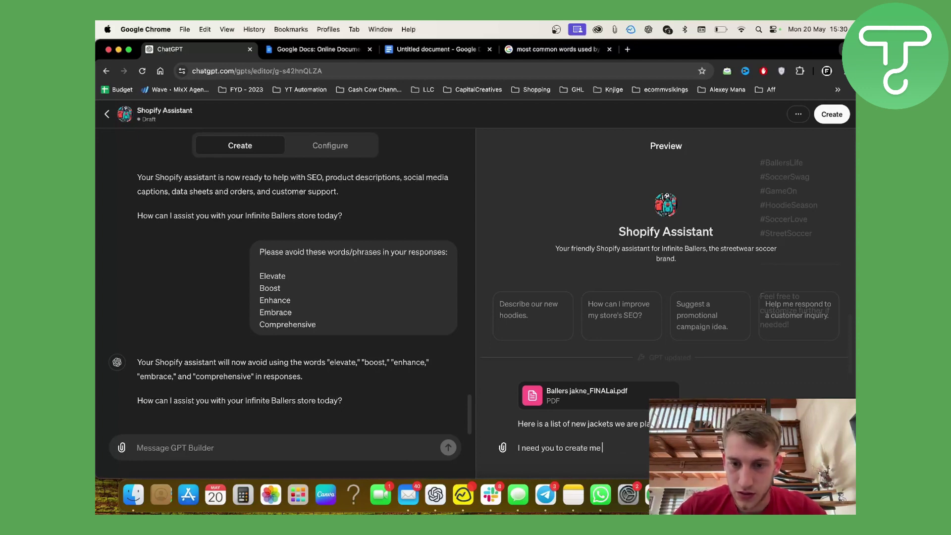
{"action": "key", "text": "BackSpace"}
{"action": "type", "text": ":"}
- Start a dashed list below a blank line with the items "Blog post" and "Social Media Post with captions"
{"action": "key", "text": "shift+Return"}
{"action": "key", "text": "shift+Return"}
{"action": "type", "text": "- Blog post"}
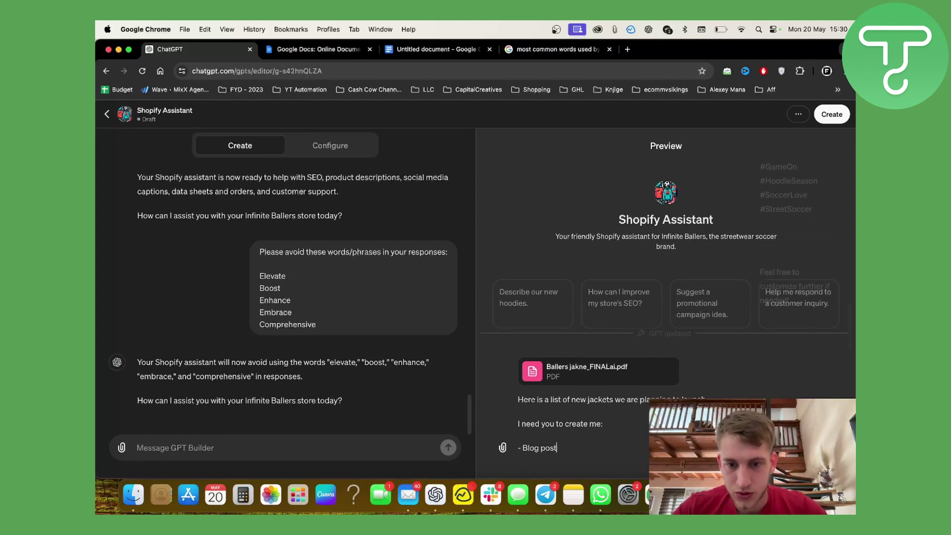
{"action": "key", "text": "shift+Return"}
{"action": "type", "text": "-"}
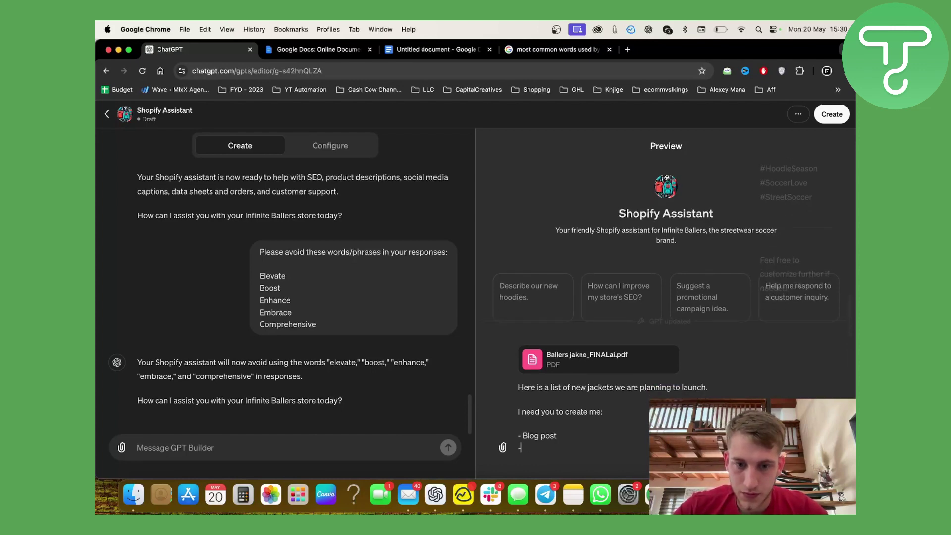
{"action": "type", "text": " Social Media Pos"}
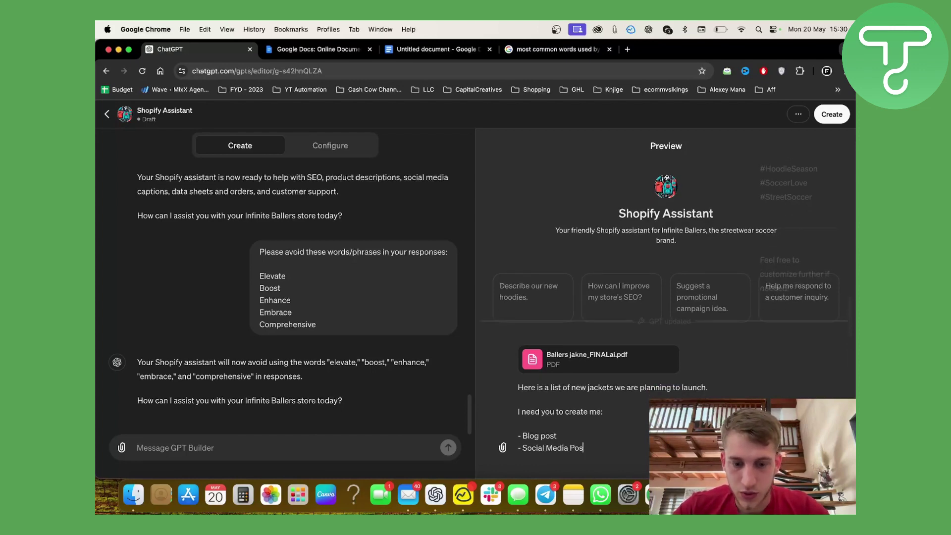
{"action": "type", "text": "t with captions"}
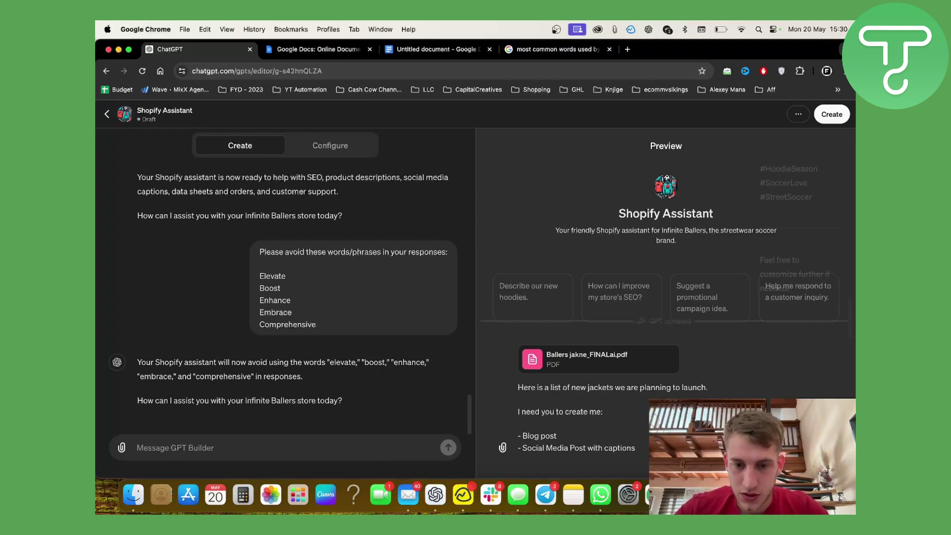
- Add "Product description" as the third dashed item in the message's list
{"action": "key", "text": "shift+Return"}
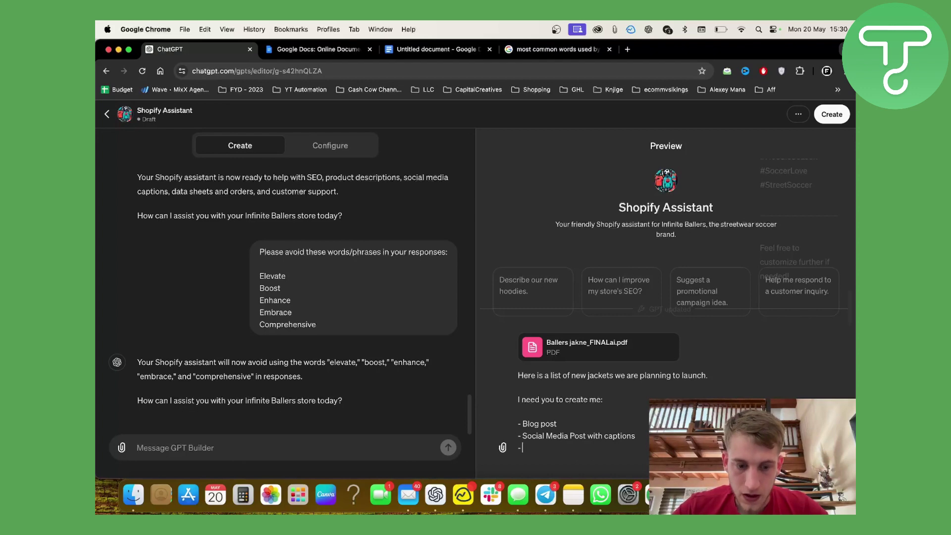
{"action": "type", "text": "- Produc"}
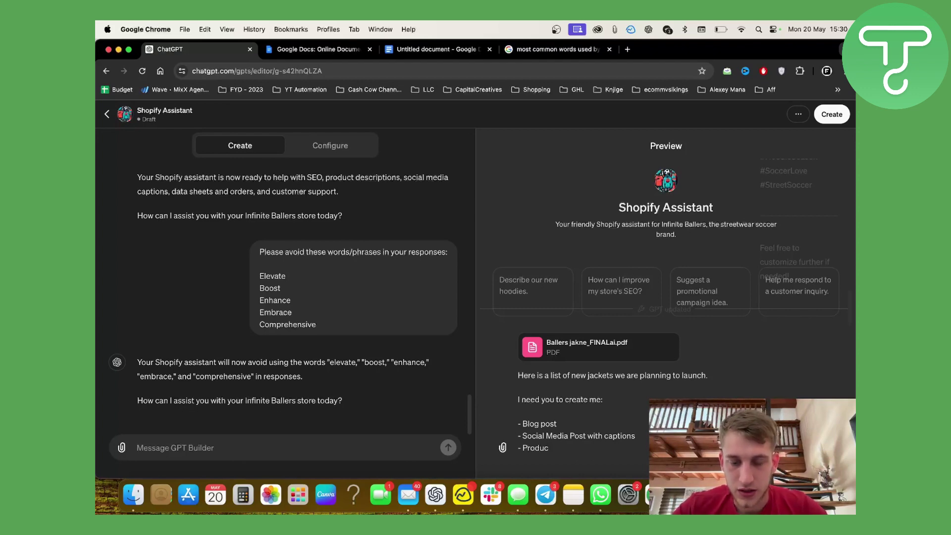
{"action": "type", "text": "t descri"}
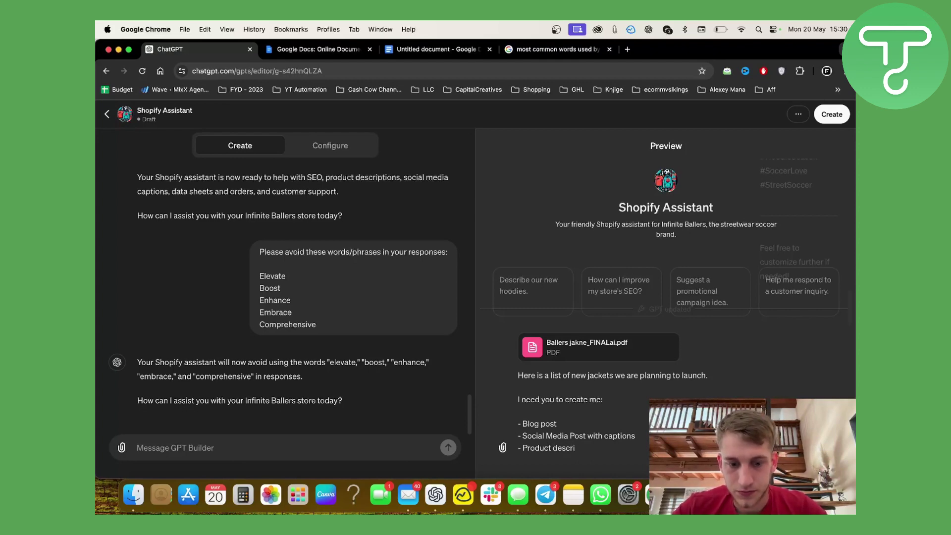
{"action": "type", "text": "p"}
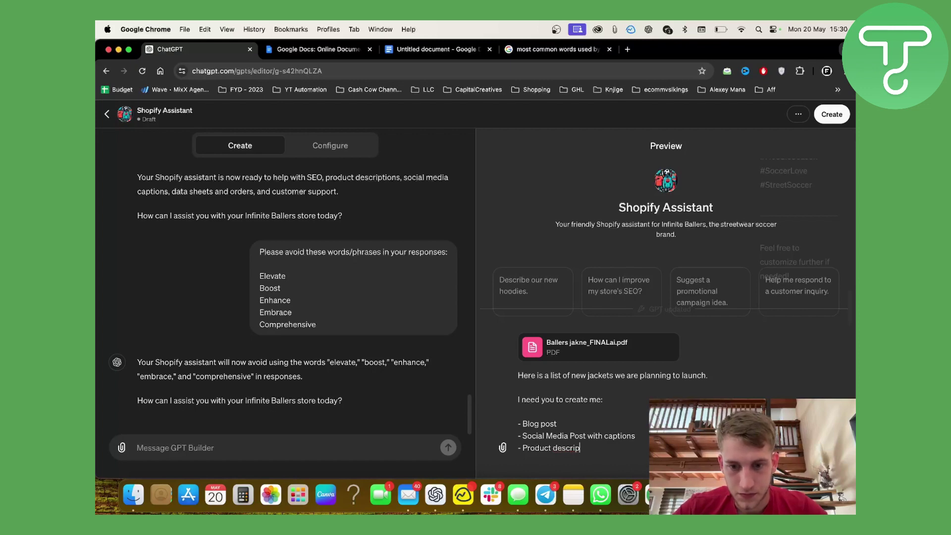
{"action": "type", "text": "tion"}
- Add the final list item "Outreach message for influencers about our product!" and send the message to the Shopify Assistant
{"action": "key", "text": "shift+Return"}
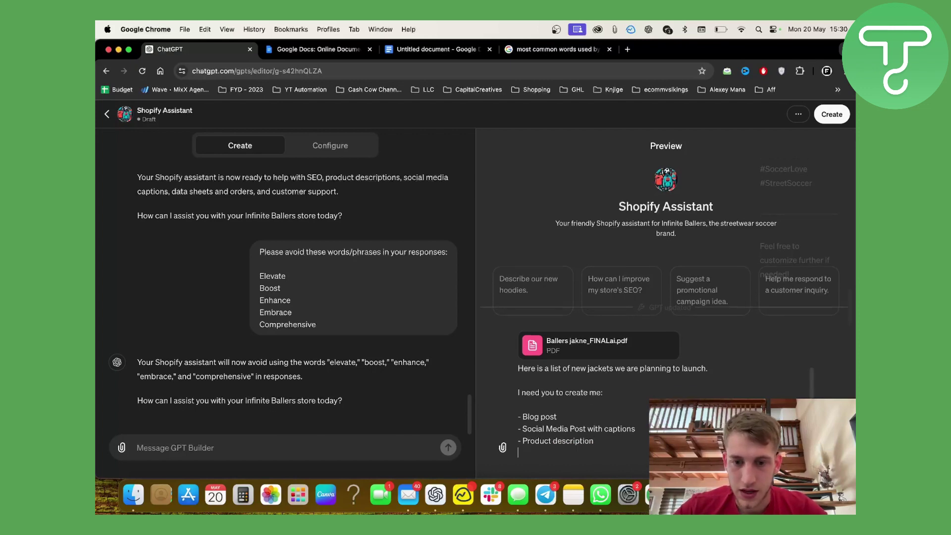
{"action": "type", "text": "- Outreach"}
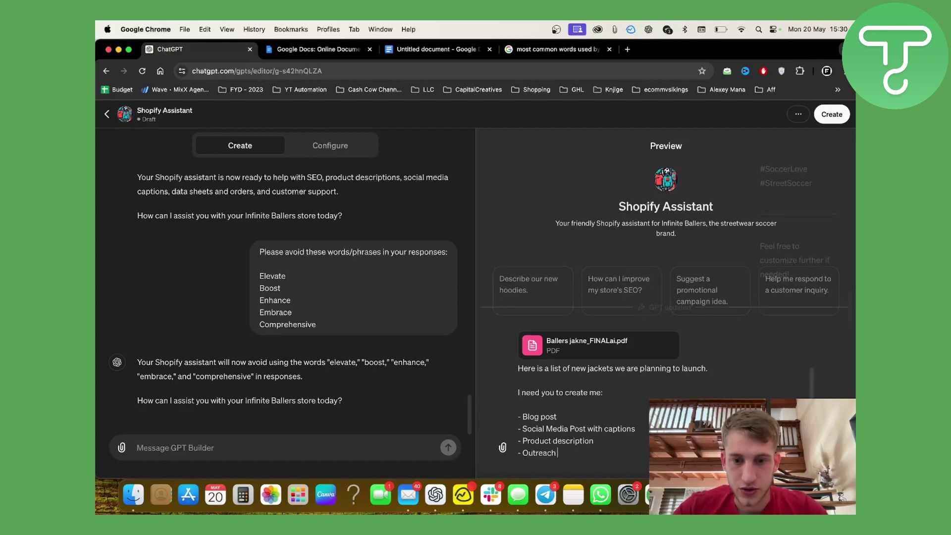
{"action": "type", "text": " message for "}
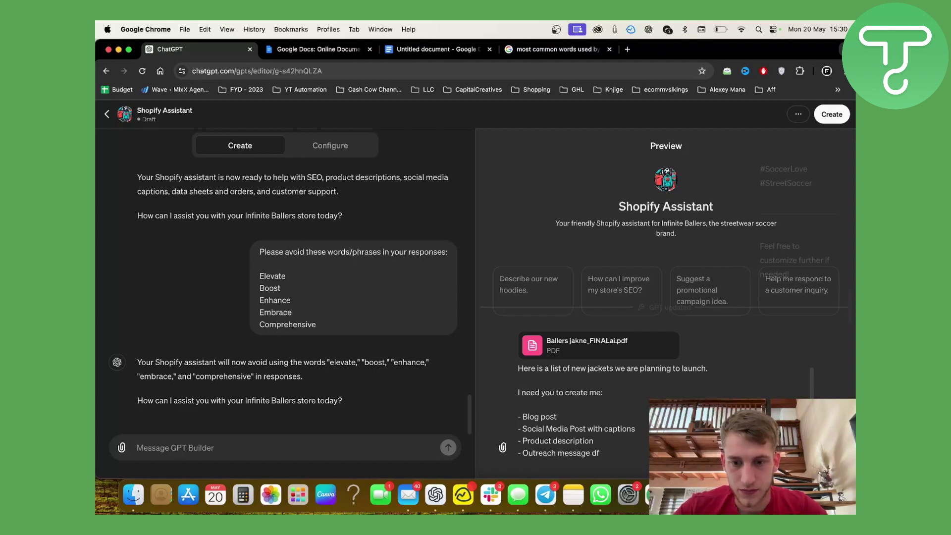
{"action": "type", "text": "influe"}
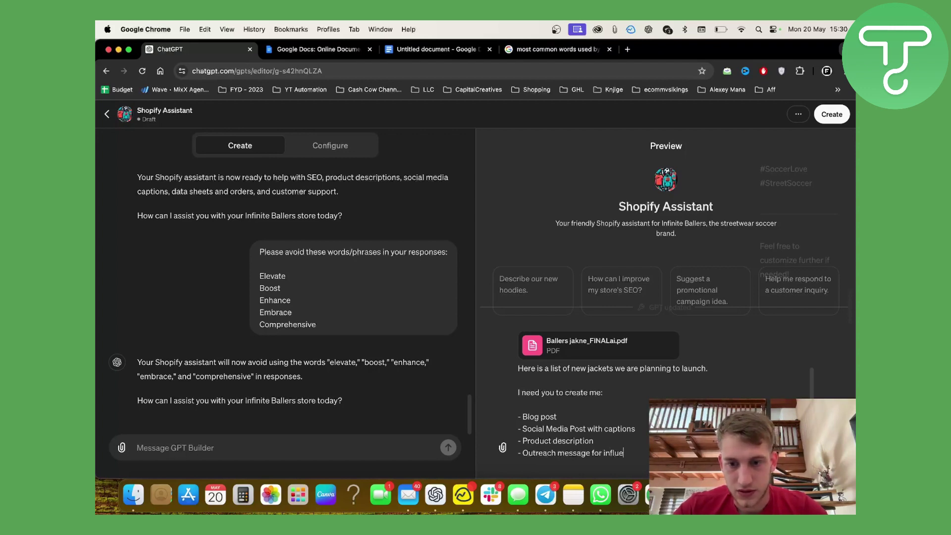
{"action": "type", "text": "cers ab"}
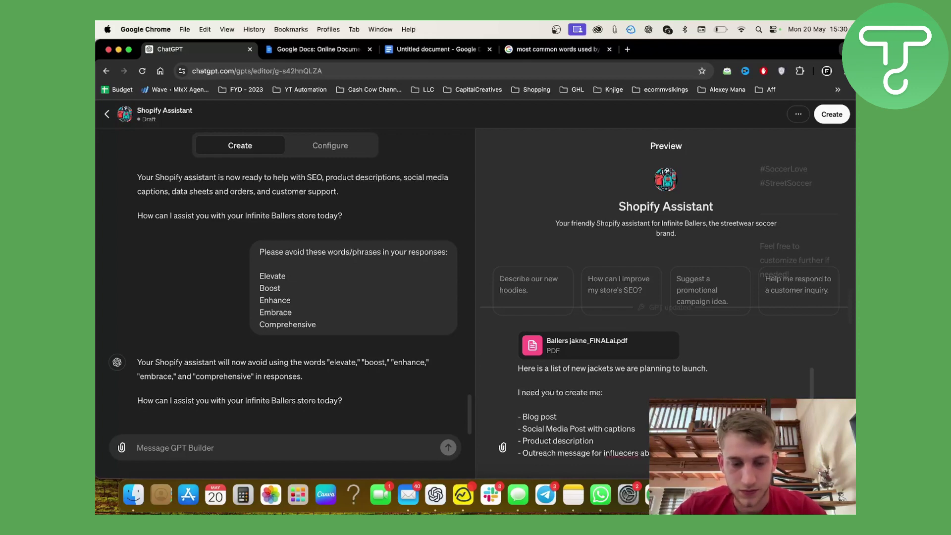
{"action": "double_click", "coordinate": [630, 454]}
{"action": "type", "text": "influencers"}
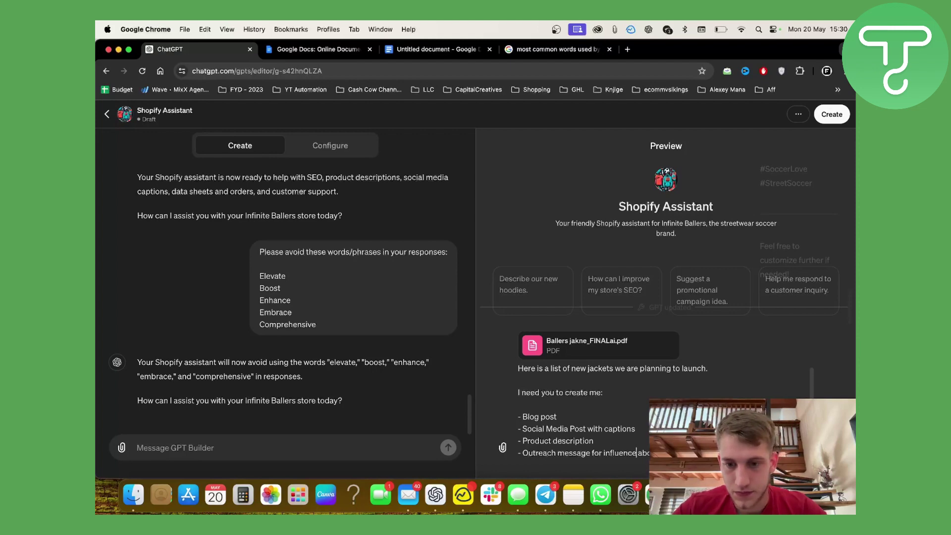
{"action": "scroll", "coordinate": [614, 430], "scroll_direction": "down", "scroll_amount": 1}
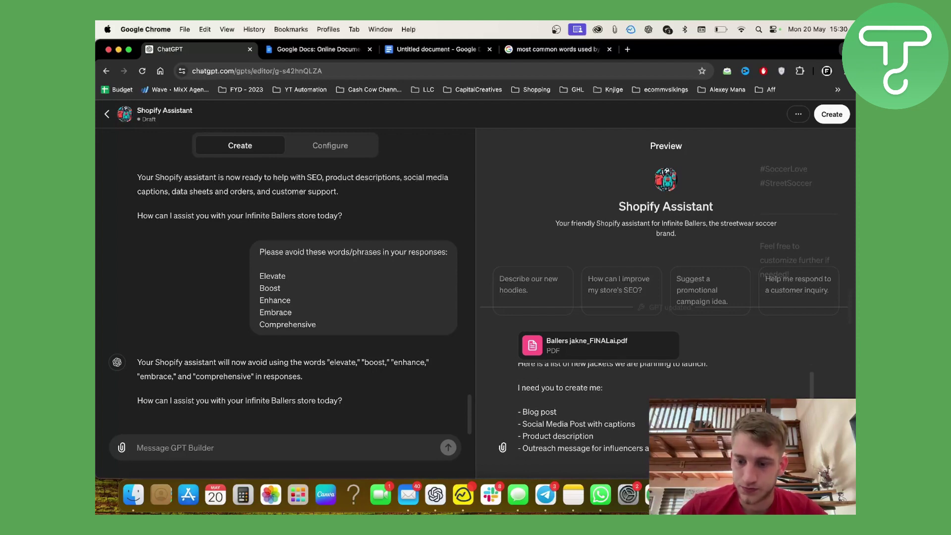
{"action": "key", "text": "Return"}
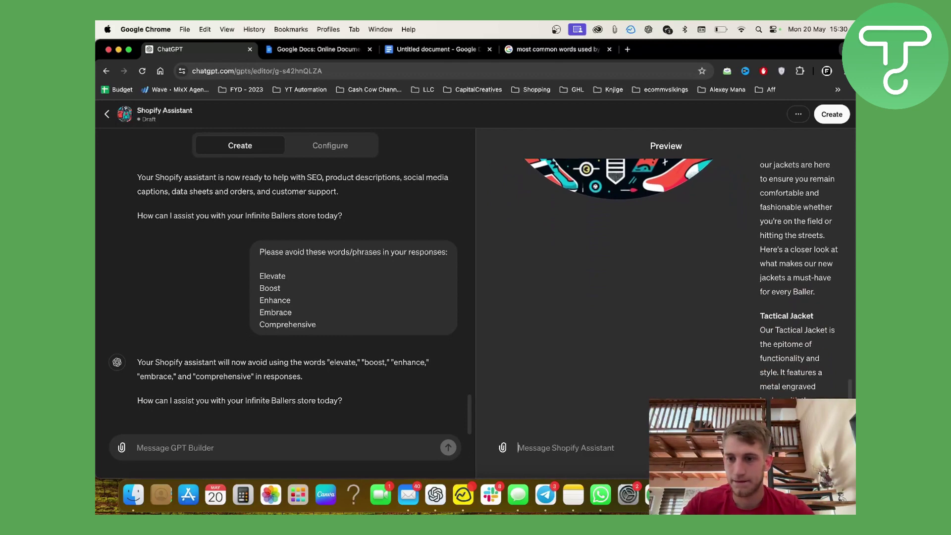
- Review the Shopify Assistant's reply from the requested items through the blog post to the social media post section
{"action": "scroll", "coordinate": [677, 242], "scroll_direction": "up", "scroll_amount": 15}
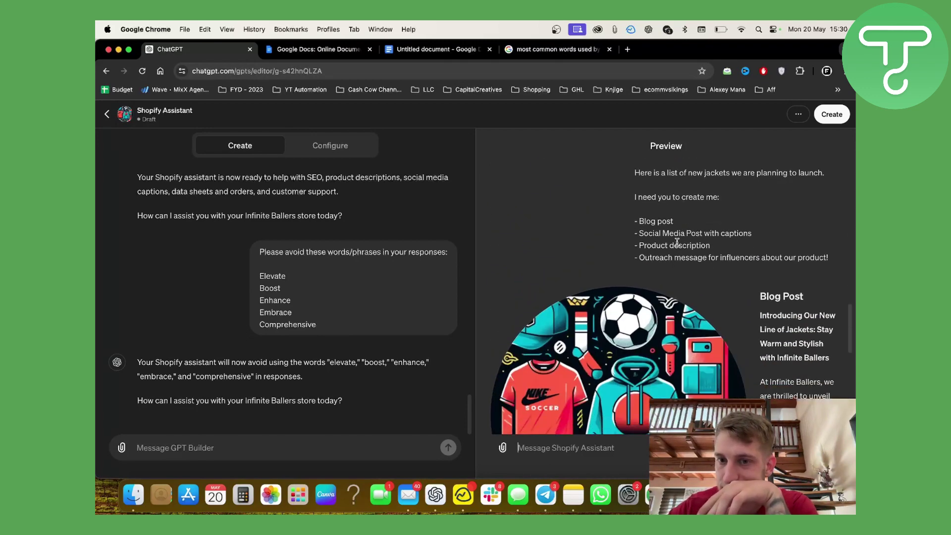
{"action": "left_click_drag", "start_coordinate": [673, 222], "coordinate": [577, 222]}
{"action": "left_click", "coordinate": [759, 301]}
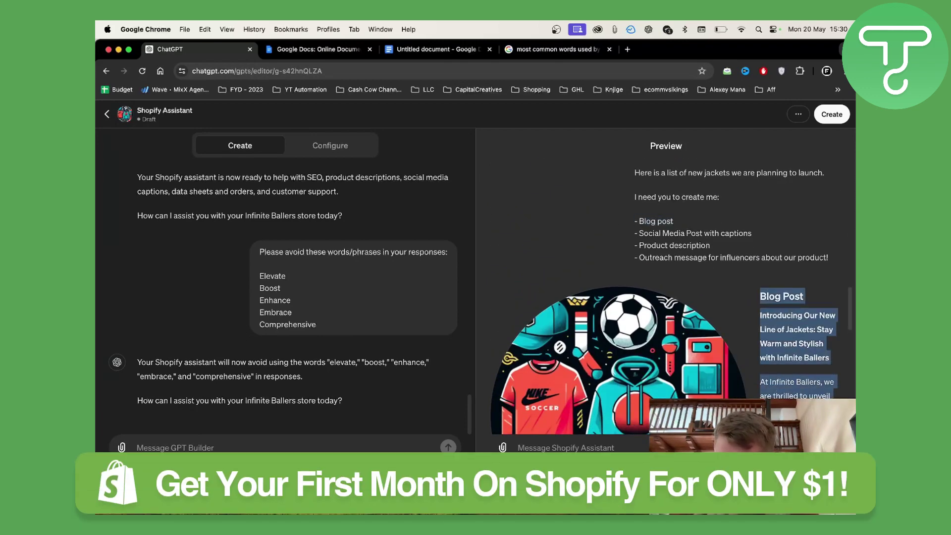
{"action": "left_click_drag", "start_coordinate": [802, 431], "coordinate": [802, 431]}
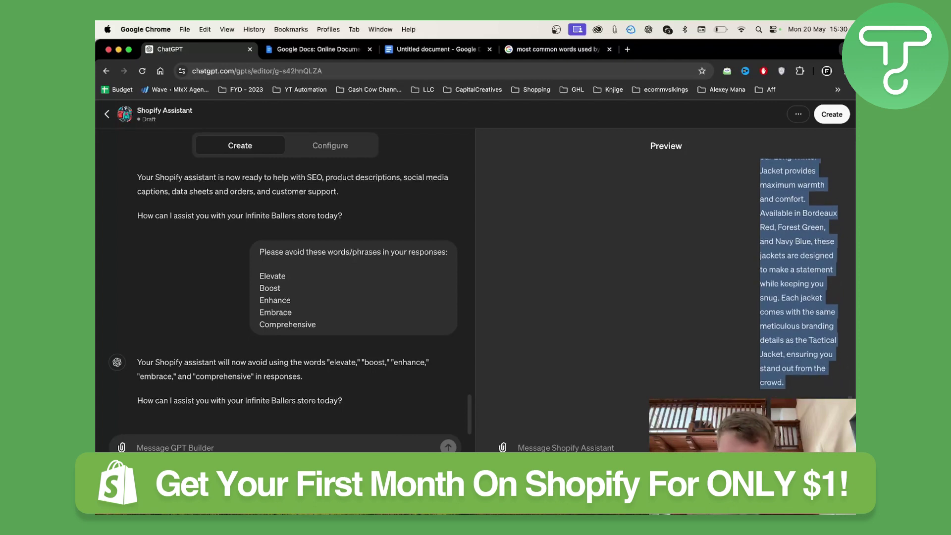
{"action": "scroll", "coordinate": [798, 317], "scroll_direction": "down", "scroll_amount": 3}
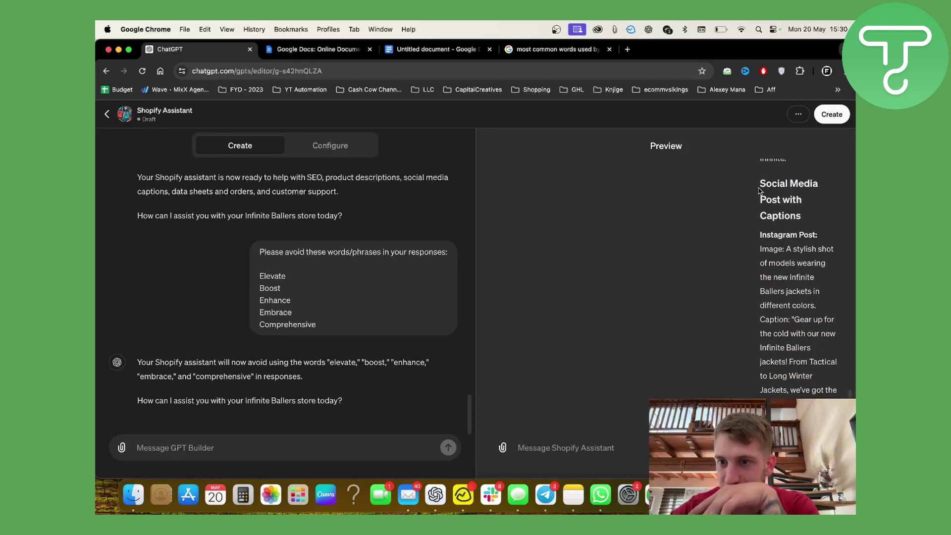
- Review the assistant's social media captions, product descriptions and influencer outreach message against the request and blog post
{"action": "left_click_drag", "start_coordinate": [798, 421], "coordinate": [845, 398]}
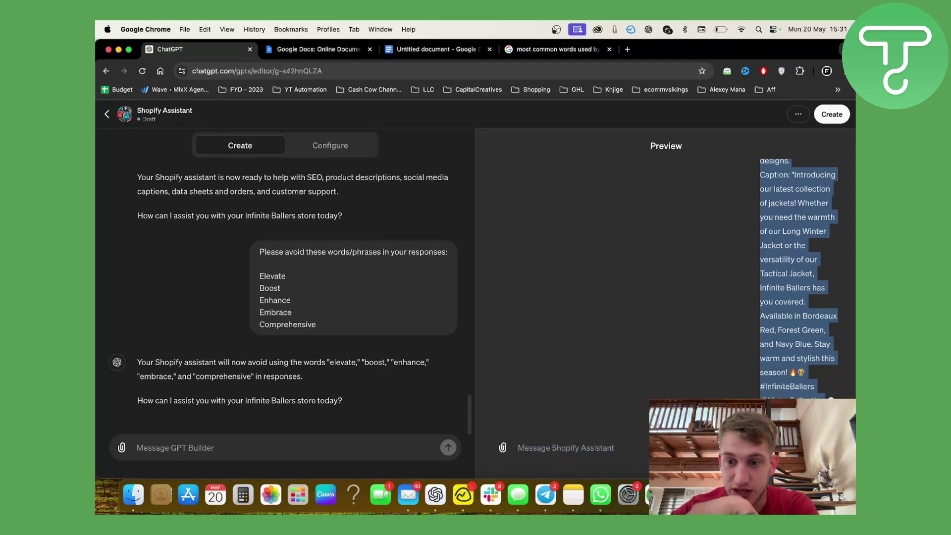
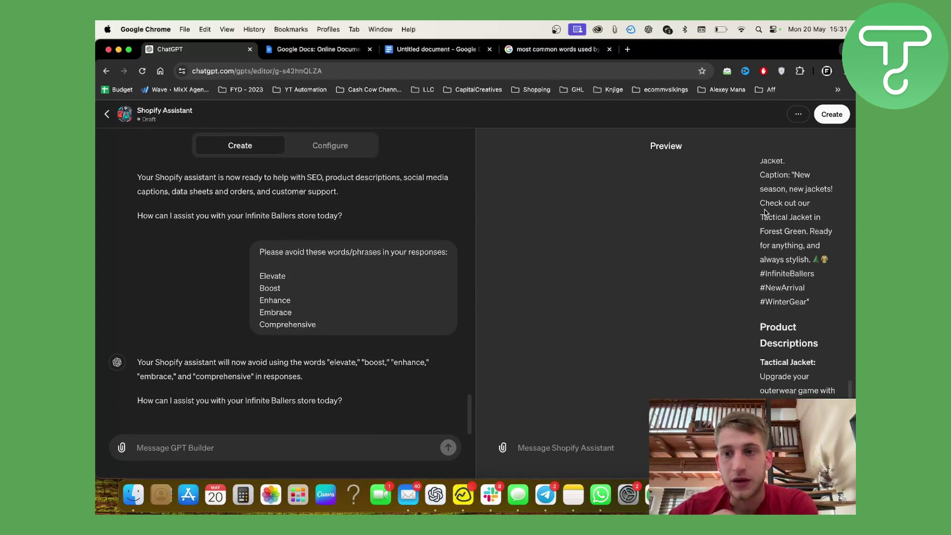
{"action": "scroll", "coordinate": [764, 212], "scroll_direction": "up", "scroll_amount": 5}
{"action": "scroll", "coordinate": [765, 212], "scroll_direction": "up", "scroll_amount": 10}
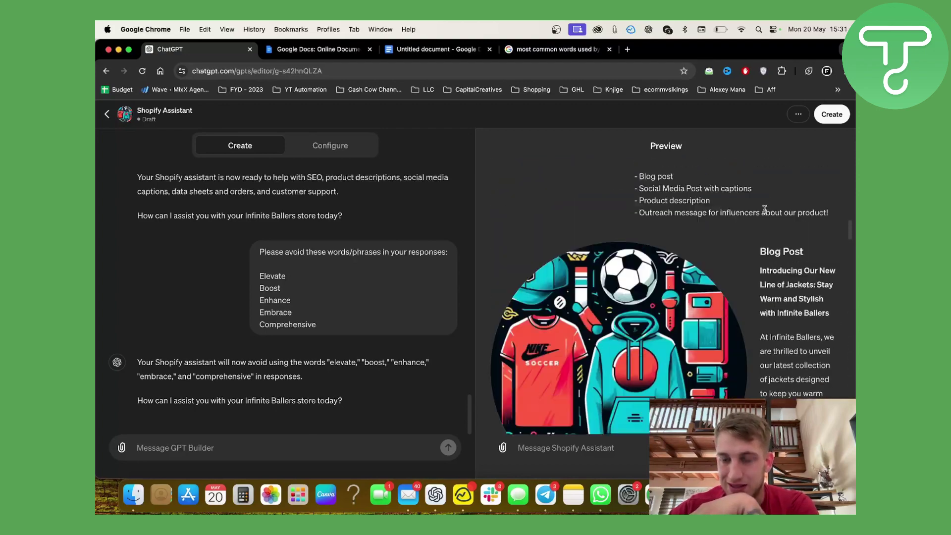
{"action": "scroll", "coordinate": [833, 276], "scroll_direction": "down", "scroll_amount": 2}
{"action": "left_click_drag", "start_coordinate": [837, 302], "coordinate": [628, 274]}
{"action": "scroll", "coordinate": [672, 293], "scroll_direction": "down", "scroll_amount": 3}
{"action": "scroll", "coordinate": [672, 294], "scroll_direction": "down", "scroll_amount": 5}
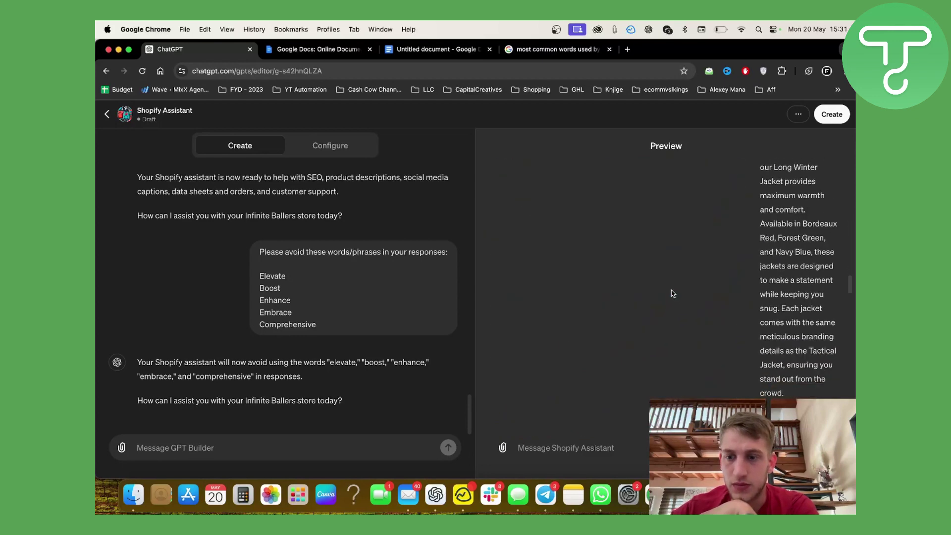
{"action": "scroll", "coordinate": [673, 293], "scroll_direction": "down", "scroll_amount": 4}
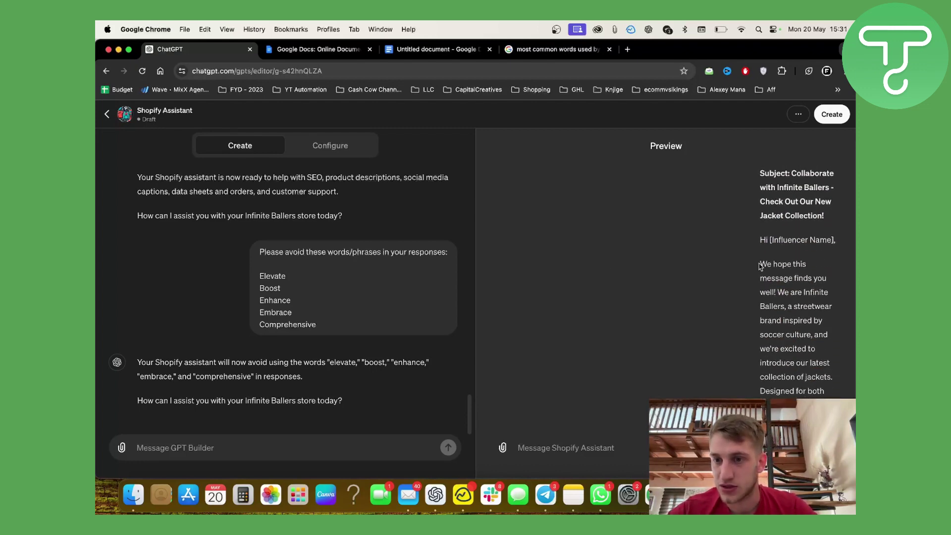
{"action": "left_click_drag", "start_coordinate": [762, 220], "coordinate": [638, 319]}
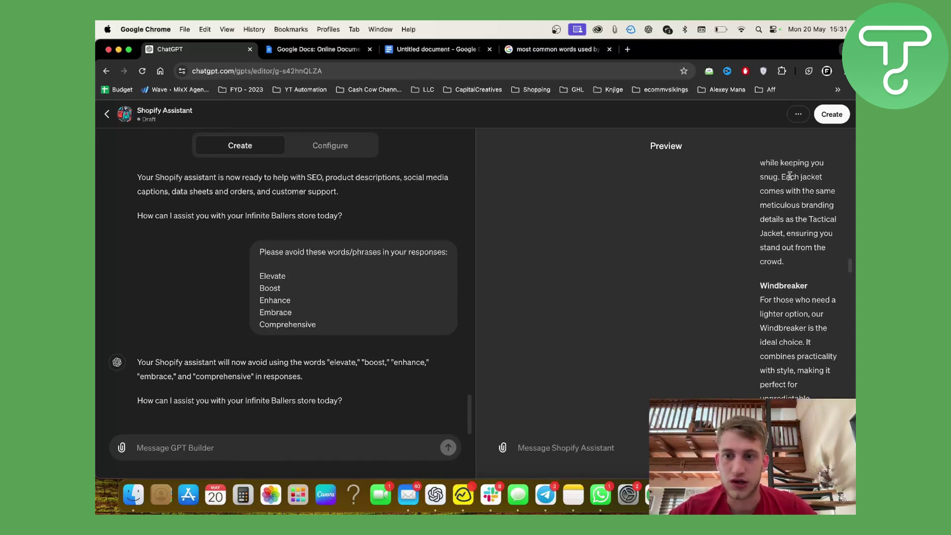
- Compare the "Blog post" item in the sent request with the generated blog post, reading through to the reply's end
{"action": "scroll", "coordinate": [790, 179], "scroll_direction": "up", "scroll_amount": 10}
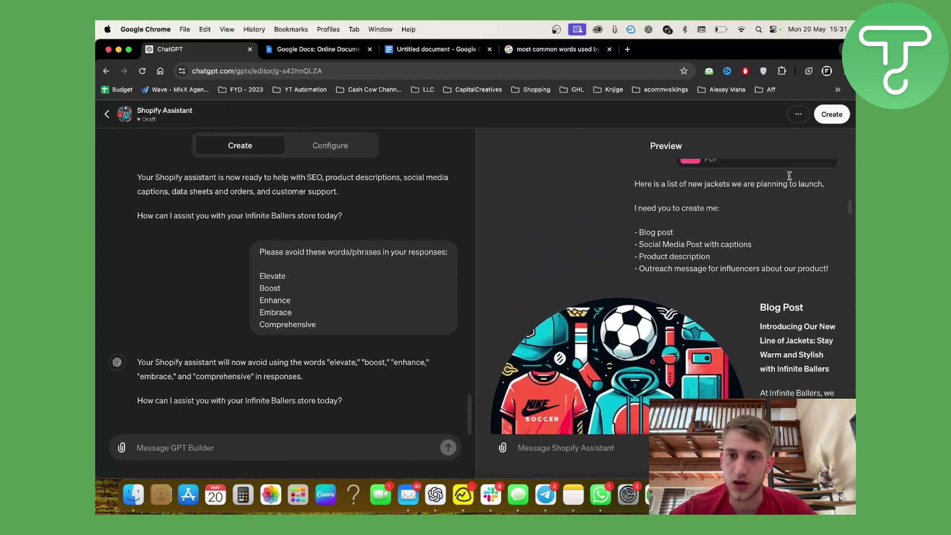
{"action": "scroll", "coordinate": [730, 265], "scroll_direction": "down", "scroll_amount": 5}
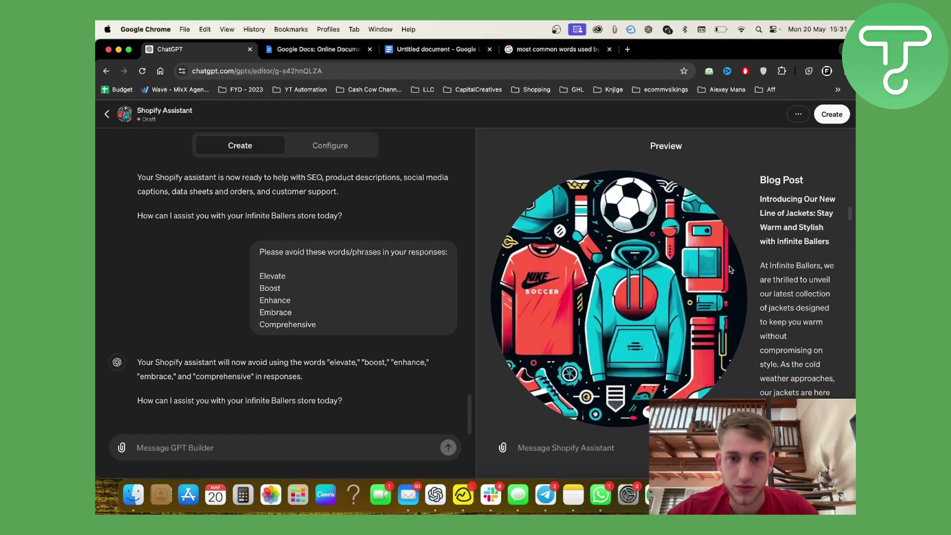
{"action": "scroll", "coordinate": [771, 232], "scroll_direction": "up", "scroll_amount": 3}
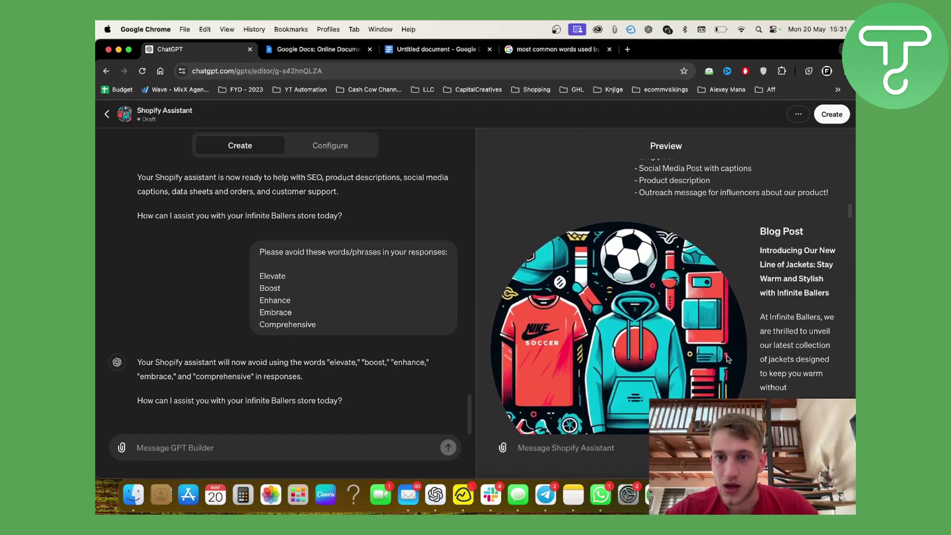
{"action": "scroll", "coordinate": [769, 280], "scroll_direction": "up", "scroll_amount": 3}
{"action": "left_click_drag", "start_coordinate": [696, 268], "coordinate": [609, 264]}
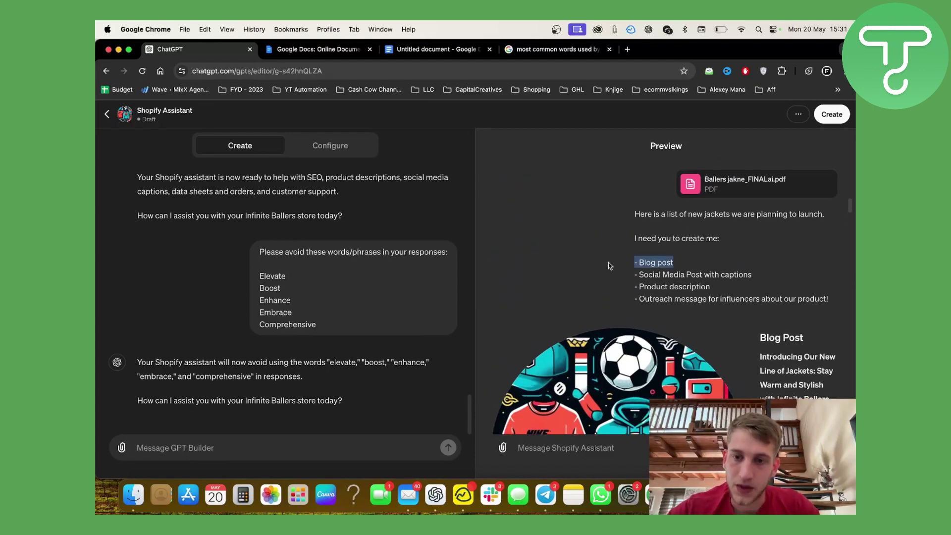
{"action": "left_click_drag", "start_coordinate": [704, 263], "coordinate": [563, 263]}
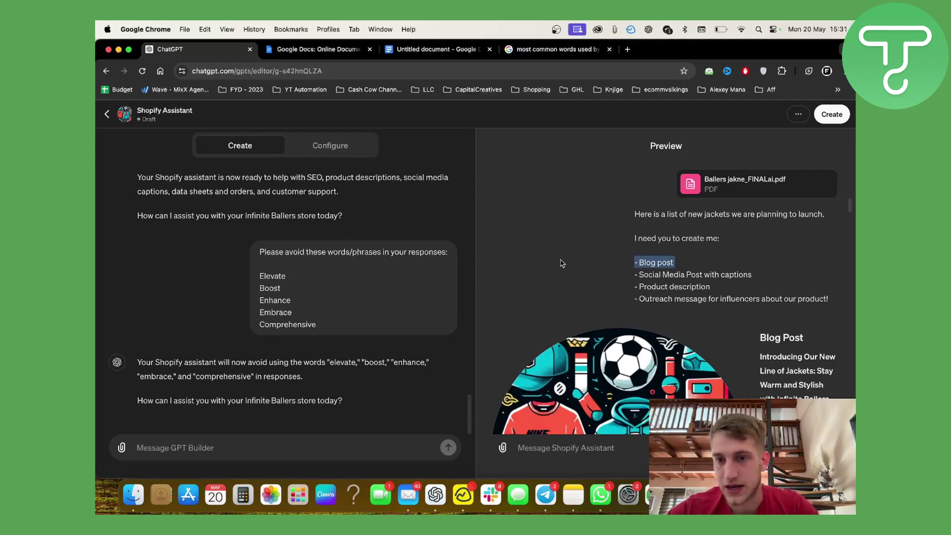
{"action": "left_click", "coordinate": [668, 263]}
{"action": "left_click_drag", "start_coordinate": [722, 261], "coordinate": [550, 261]}
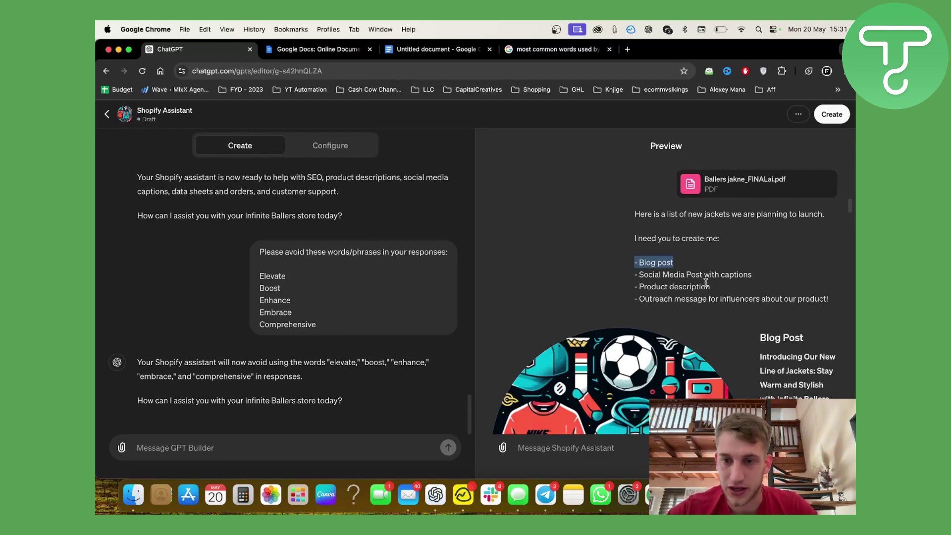
{"action": "scroll", "coordinate": [707, 283], "scroll_direction": "down", "scroll_amount": 10}
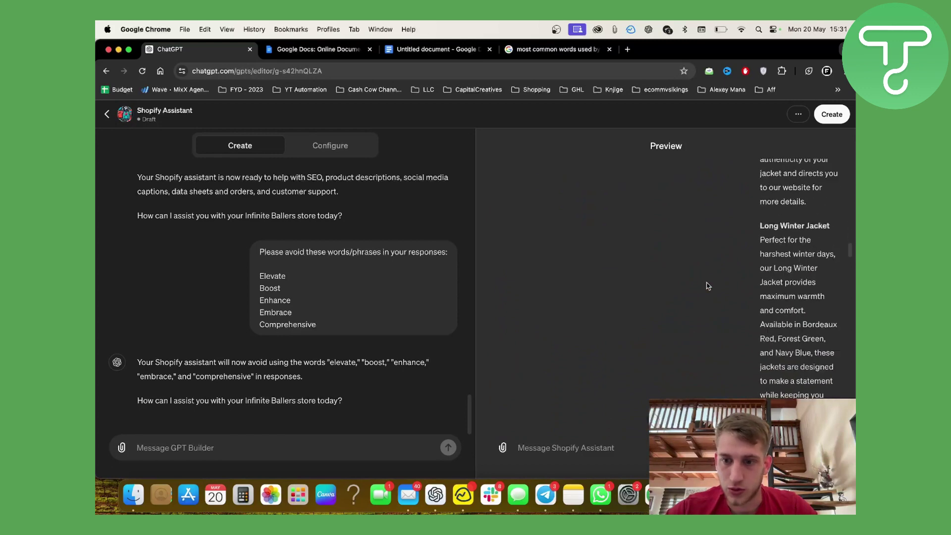
{"action": "scroll", "coordinate": [708, 286], "scroll_direction": "down", "scroll_amount": 10}
- Begin a message to GPT Builder with "I want you to include always landing page link in your blog resposes"
{"action": "left_click", "coordinate": [245, 451]}
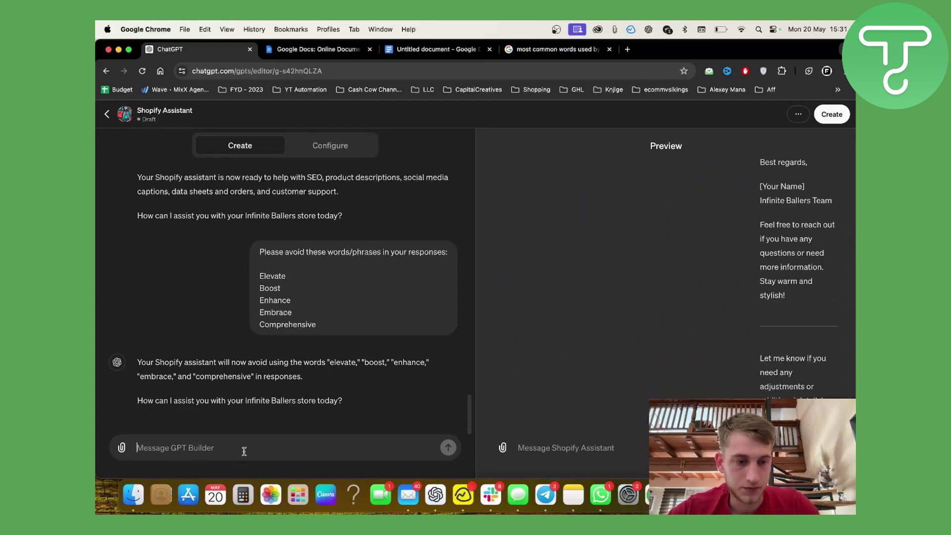
{"action": "type", "text": "I want "}
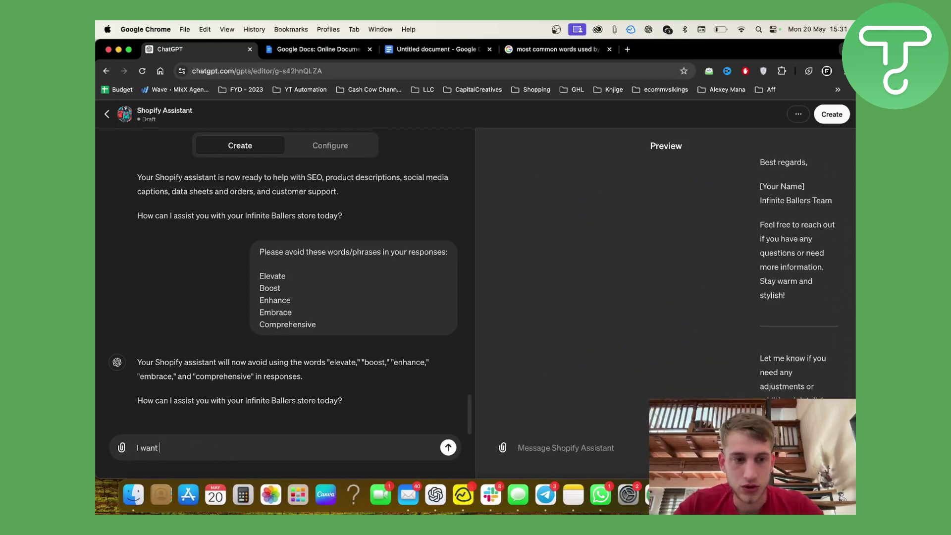
{"action": "type", "text": "you to include"}
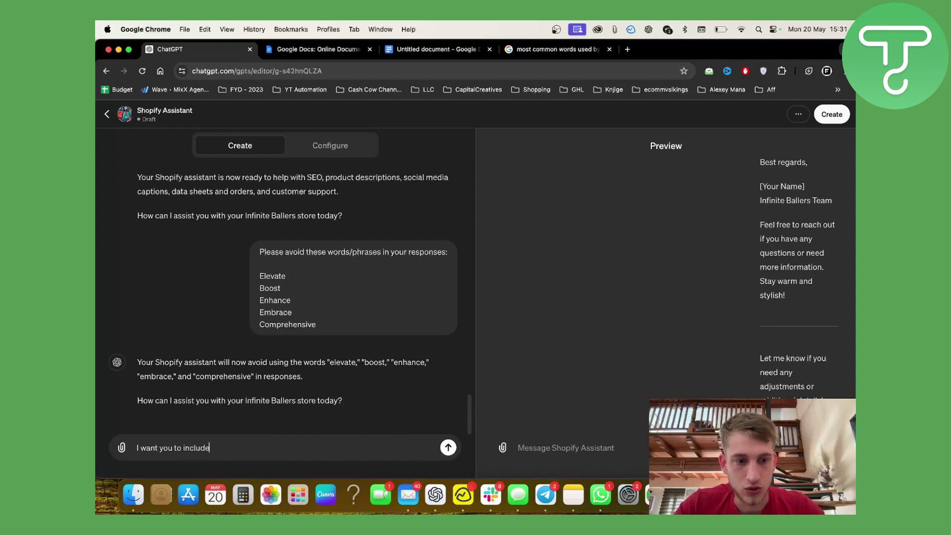
{"action": "type", "text": " always lan"}
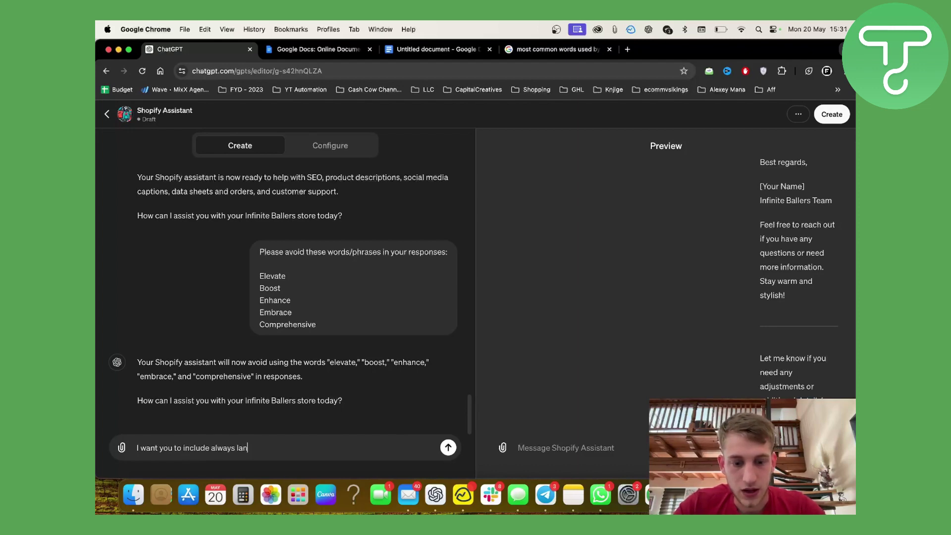
{"action": "type", "text": "ding page lin"}
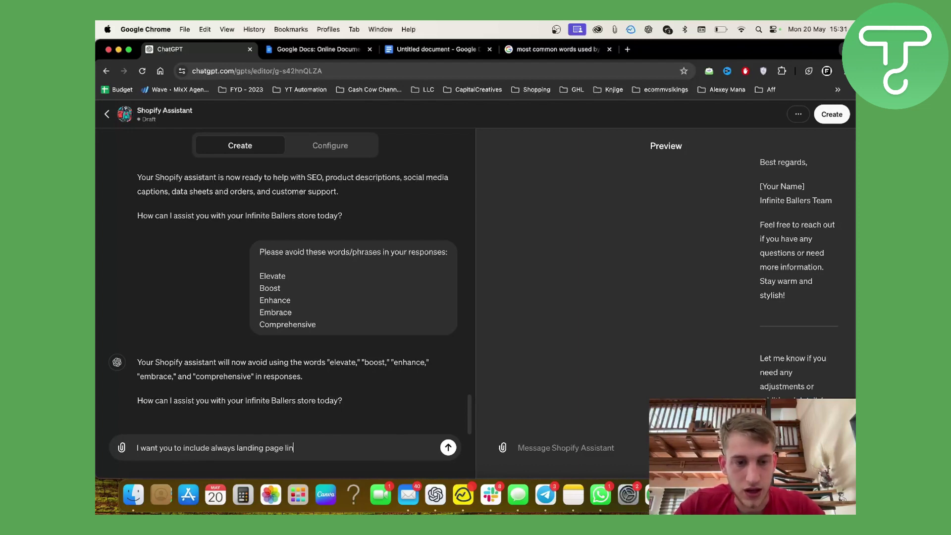
{"action": "type", "text": "k in your blog "}
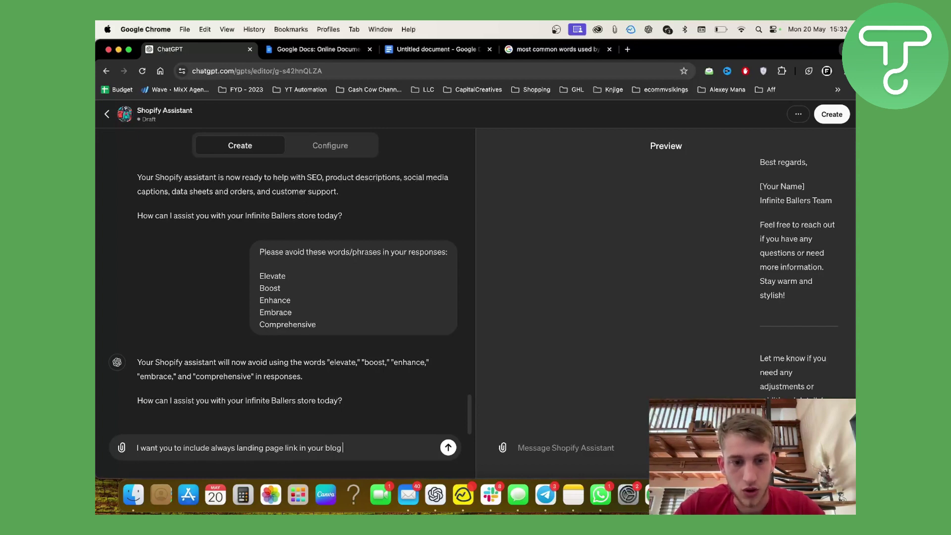
{"action": "type", "text": "resposes"}
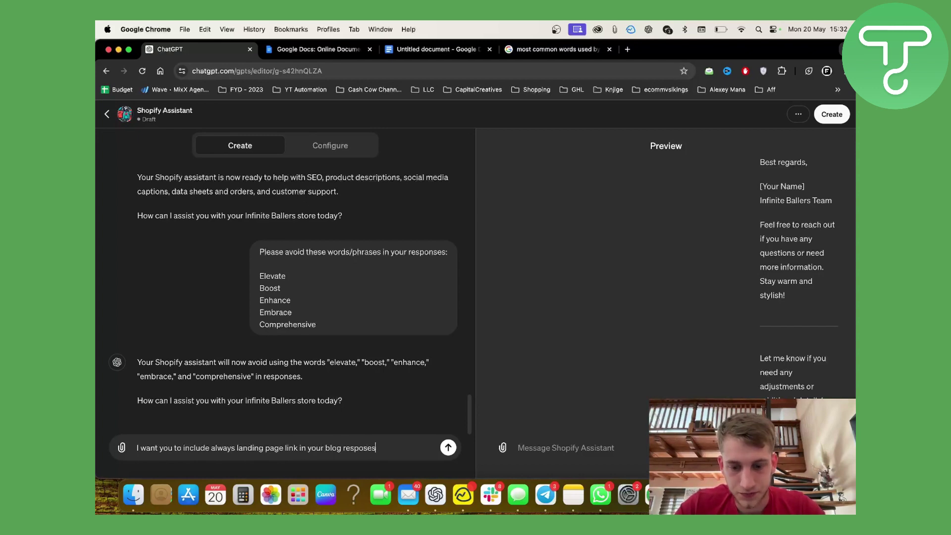
- Continue the GPT Builder message with the sentence "I want to have that link visibible, yet not pushy."
{"action": "type", "text": ". I want to"}
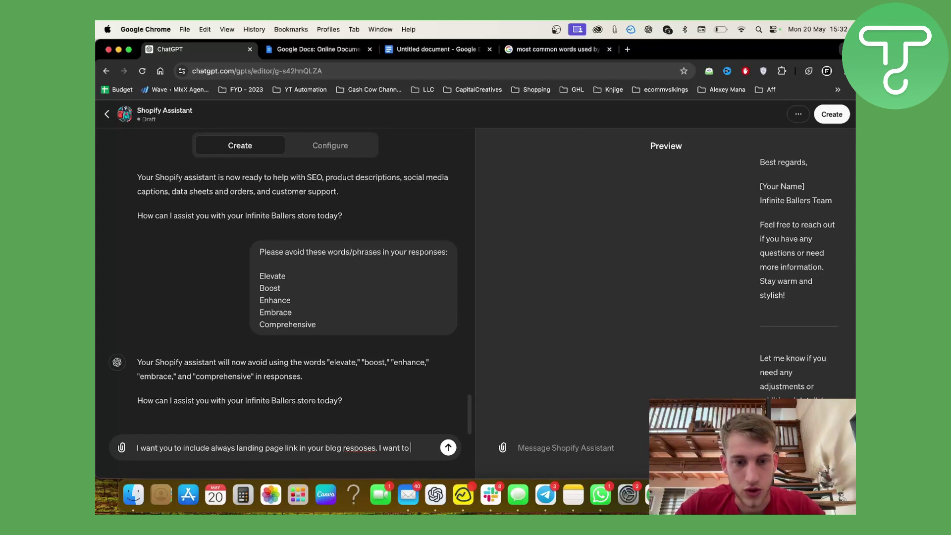
{"action": "type", "text": " always"}
{"action": "key", "text": "BackSpace"}
{"action": "key", "text": "BackSpace"}
{"action": "key", "text": "BackSpace"}
{"action": "key", "text": "BackSpace"}
{"action": "key", "text": "BackSpace"}
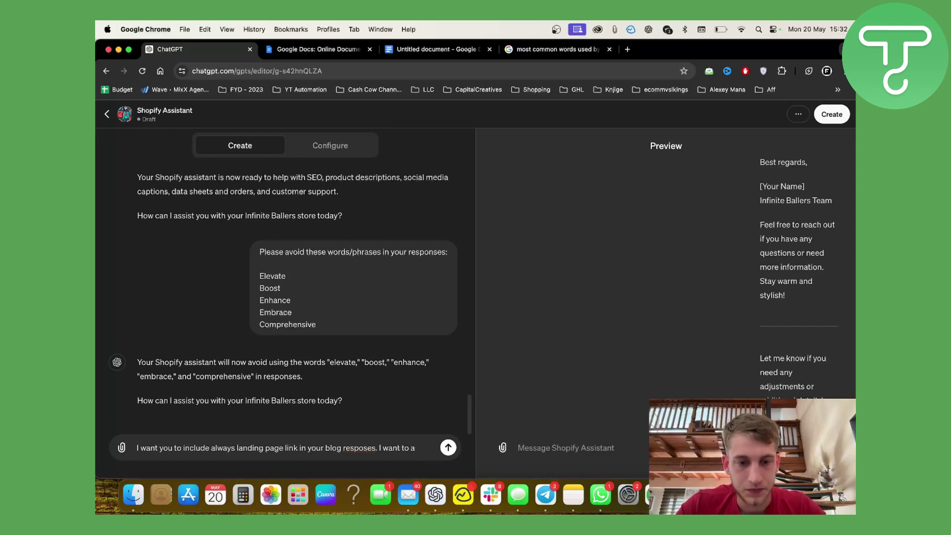
{"action": "key", "text": "BackSpace"}
{"action": "type", "text": "have that link"}
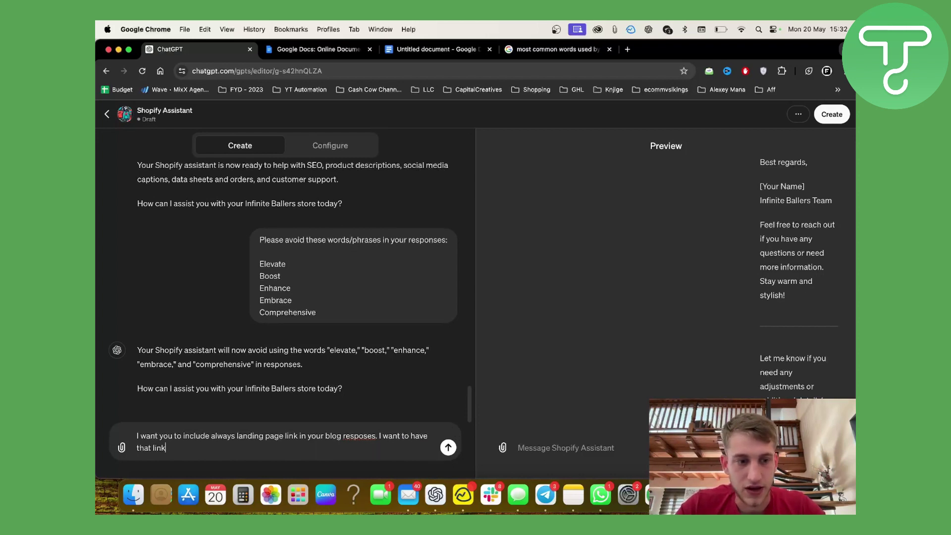
{"action": "type", "text": " visibv"}
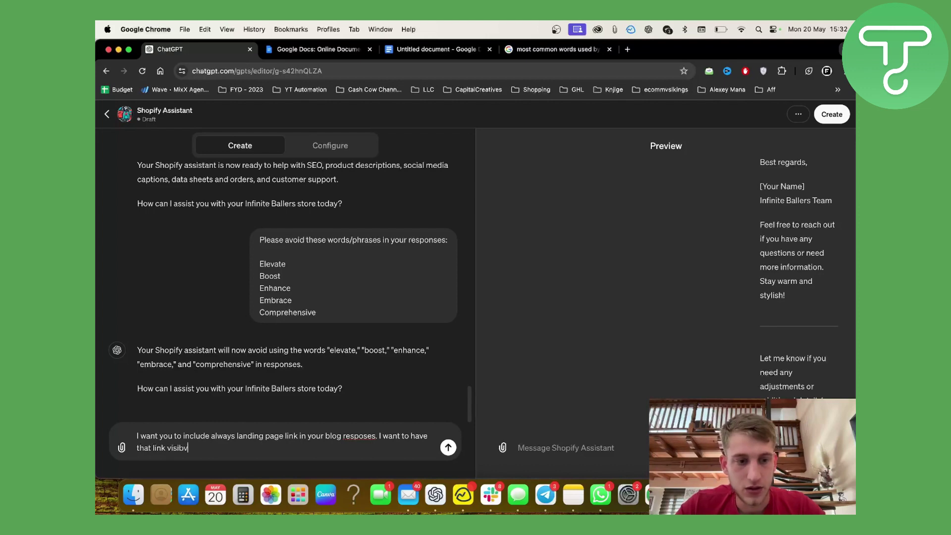
{"action": "type", "text": "ible,"}
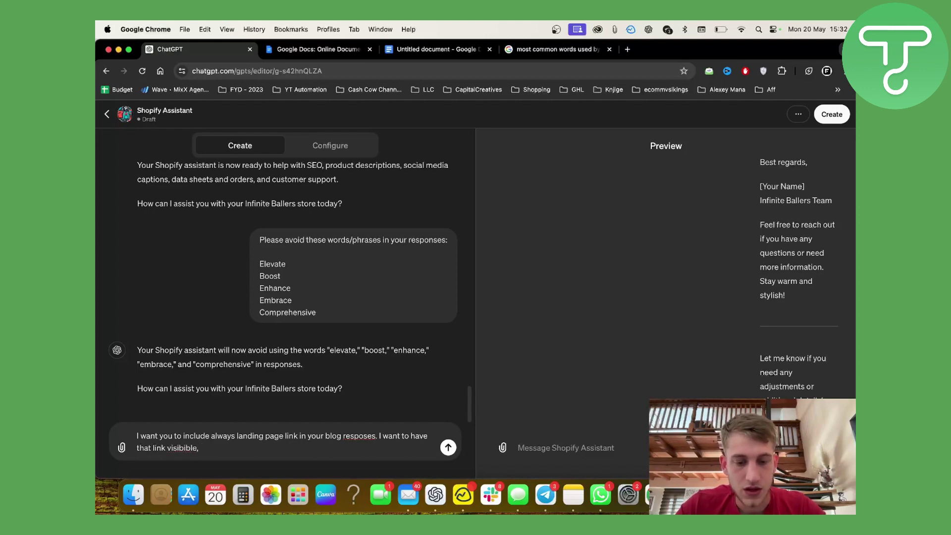
{"action": "type", "text": " yet not pous"}
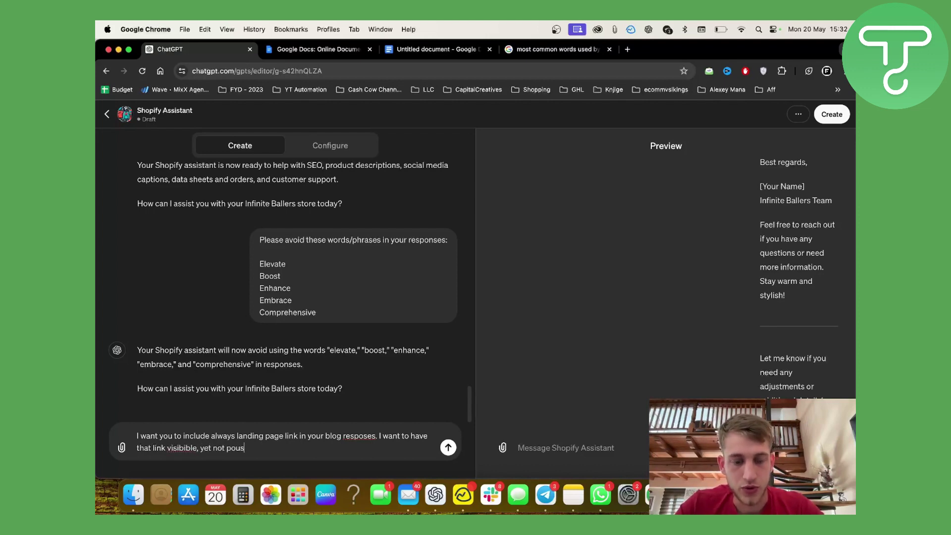
{"action": "type", "text": "h"}
{"action": "key", "text": "BackSpace"}
{"action": "key", "text": "BackSpace"}
{"action": "key", "text": "BackSpace"}
{"action": "key", "text": "BackSpace"}
{"action": "type", "text": "ushy."}
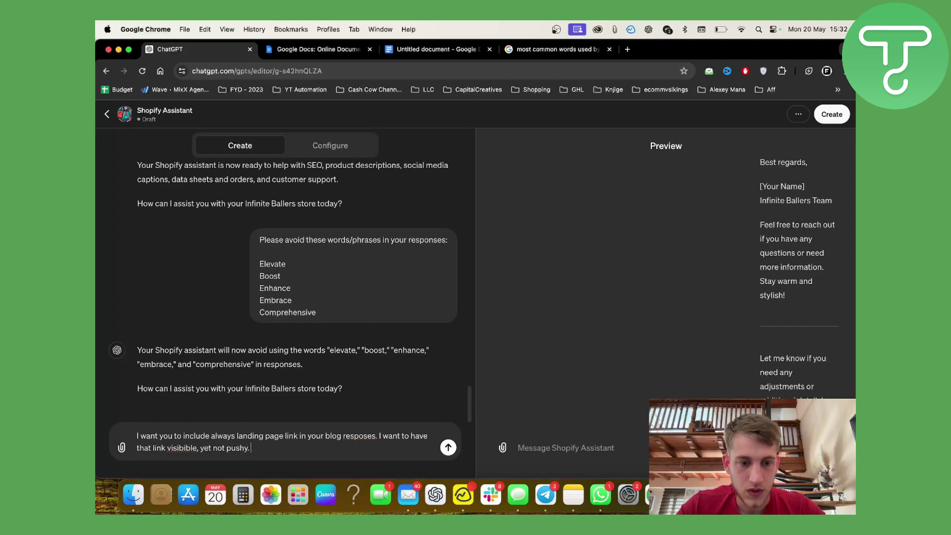
- Add a new paragraph to the GPT Builder message beginning "We need to provide value to a reader and additionally promote"
{"action": "key", "text": "shift+Return"}
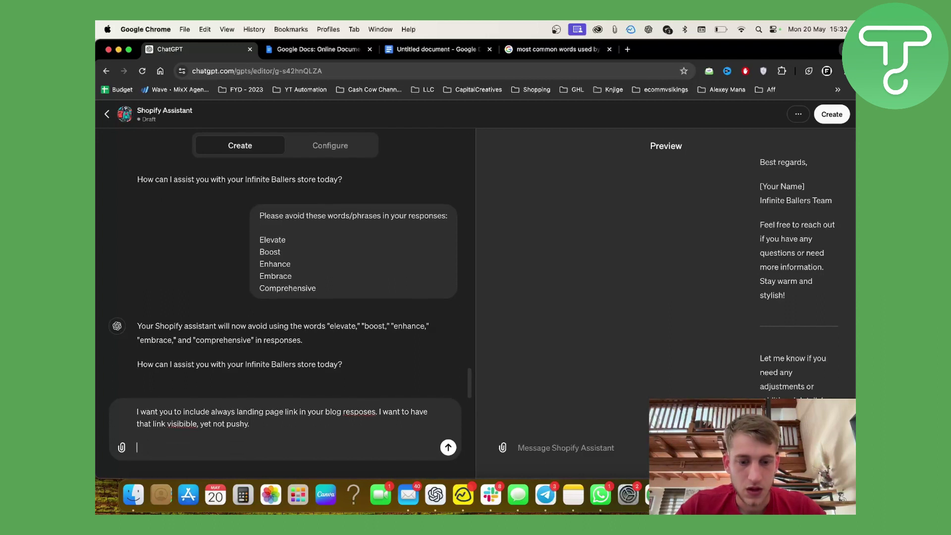
{"action": "type", "text": "We need to"}
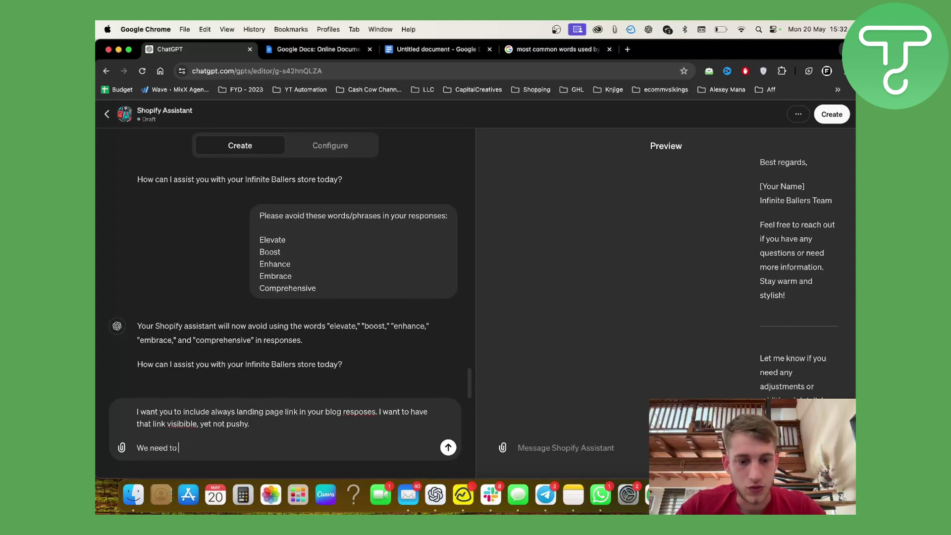
{"action": "type", "text": " provide value"}
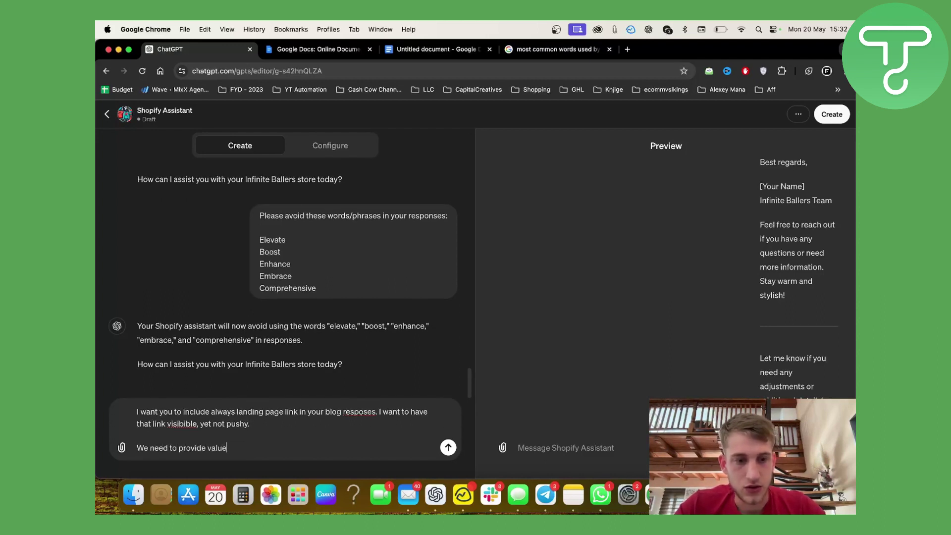
{"action": "type", "text": " to a reader and "}
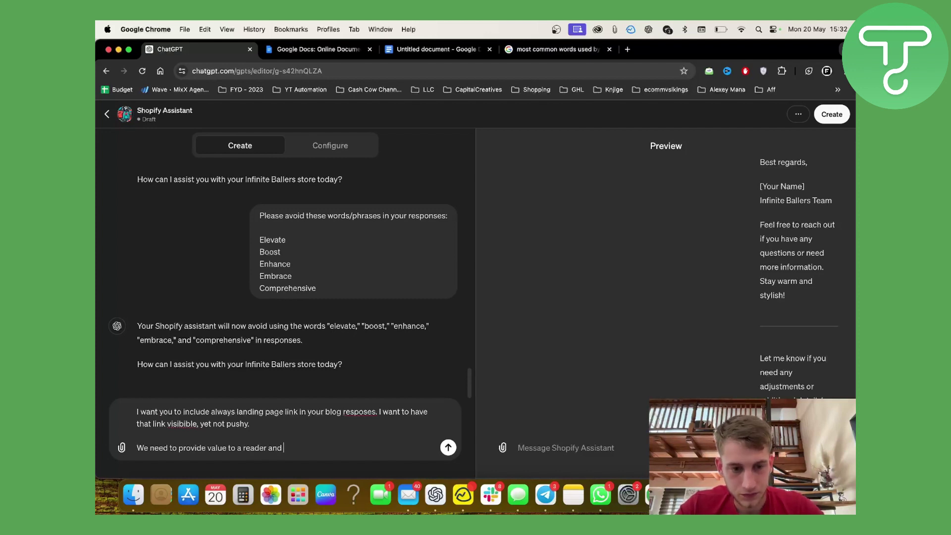
{"action": "type", "text": "ad"}
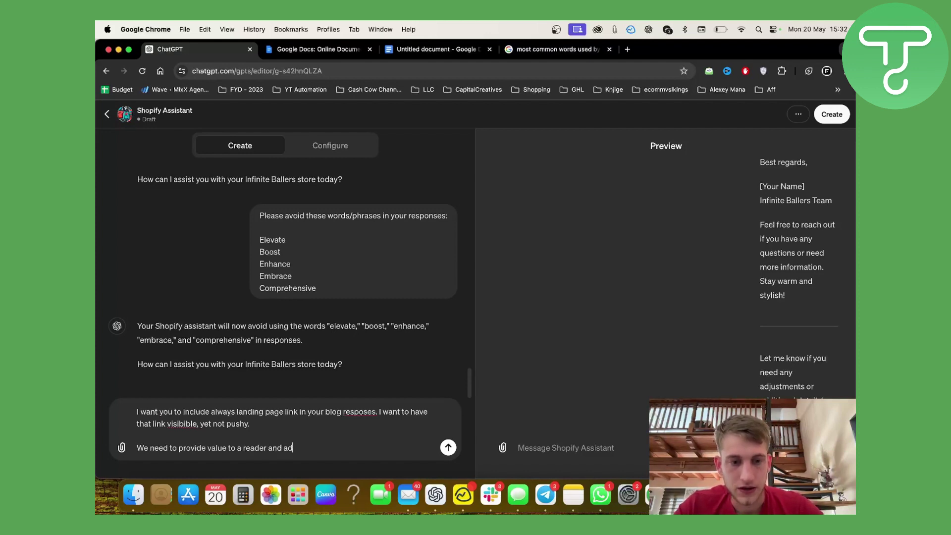
{"action": "type", "text": "ditionaly pr"}
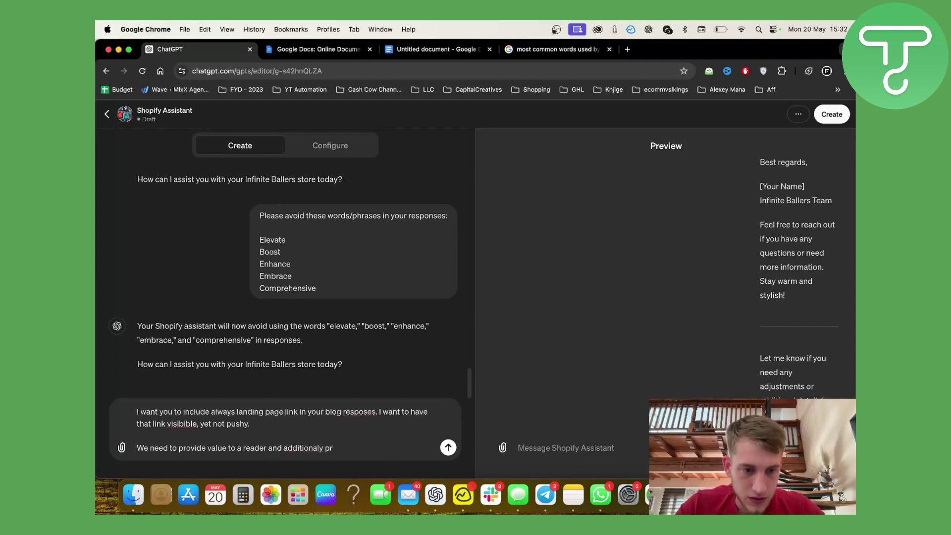
{"action": "key", "text": "BackSpace"}
{"action": "key", "text": "BackSpace"}
{"action": "key", "text": "BackSpace"}
{"action": "key", "text": "BackSpace"}
{"action": "key", "text": "BackSpace"}
{"action": "key", "text": "BackSpace"}
{"action": "key", "text": "BackSpace"}
{"action": "key", "text": "BackSpace"}
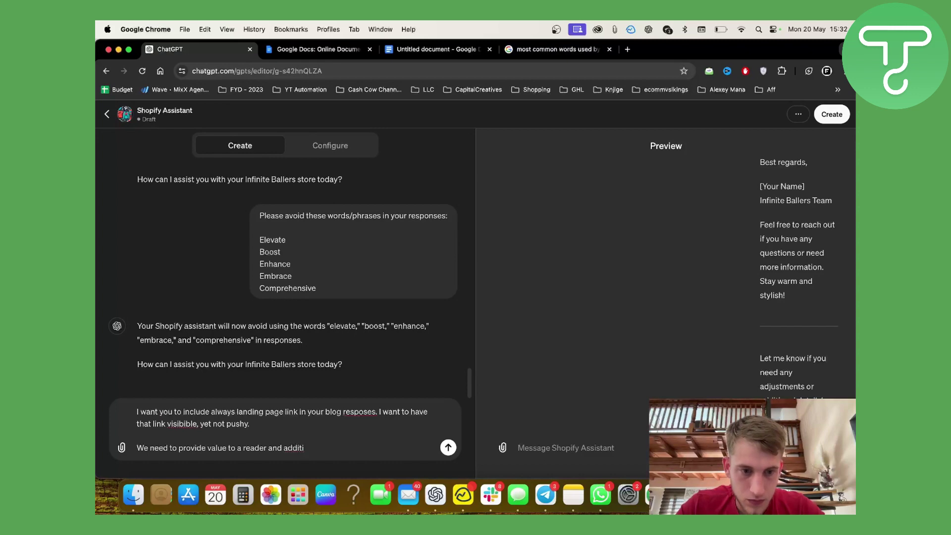
{"action": "type", "text": "onally promote o"}
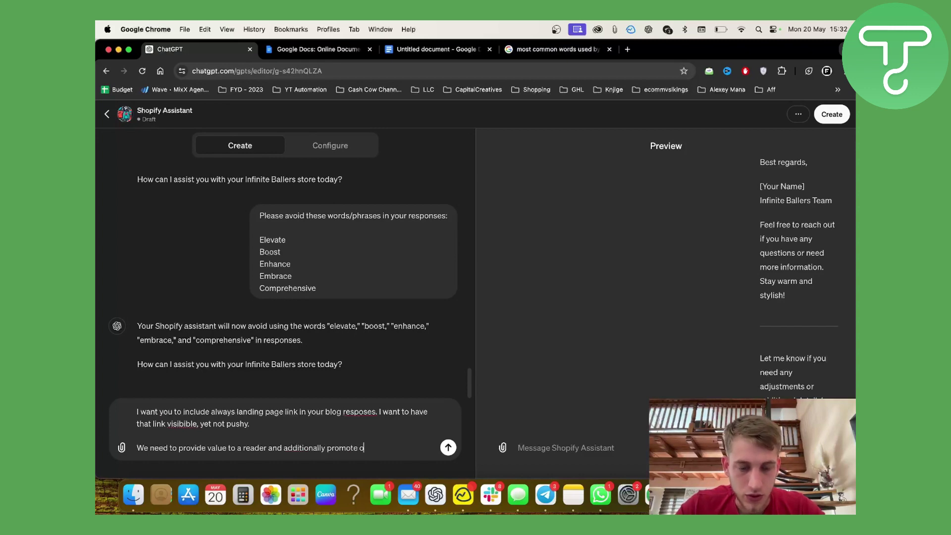
- Complete the paragraph with "our product page." and send the message to GPT Builder
{"action": "type", "text": "ur landign"}
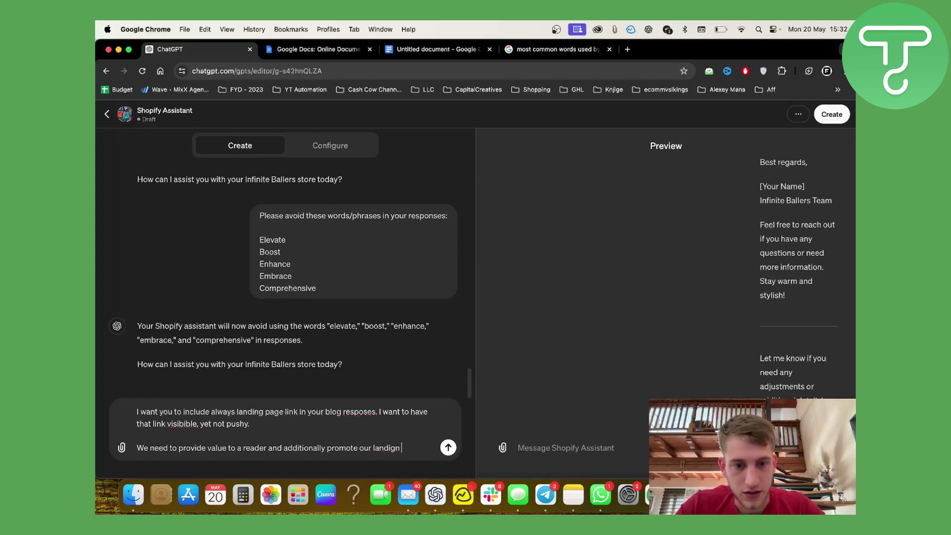
{"action": "key", "text": "BackSpace"}
{"action": "key", "text": "BackSpace"}
{"action": "key", "text": "BackSpace"}
{"action": "type", "text": "ng"}
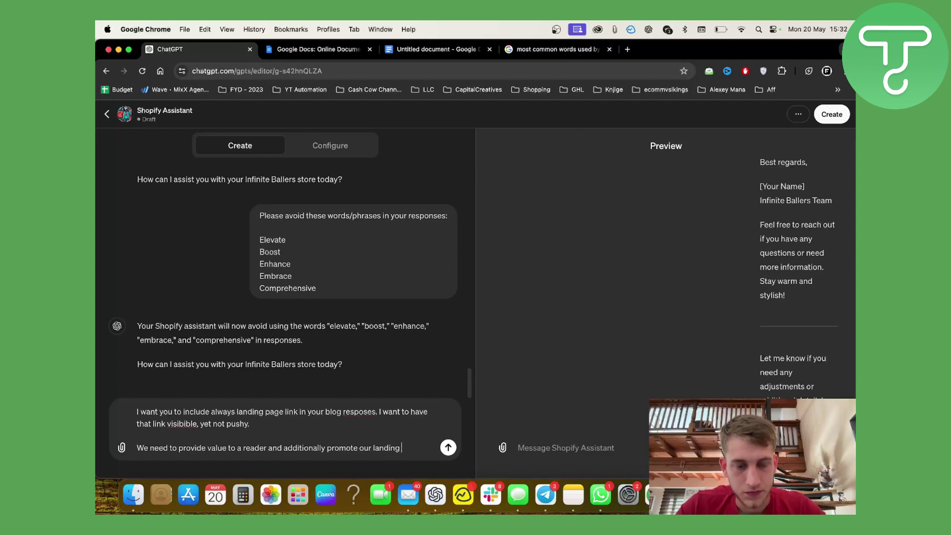
{"action": "key", "text": "BackSpace"}
{"action": "key", "text": "BackSpace"}
{"action": "key", "text": "BackSpace"}
{"action": "key", "text": "BackSpace"}
{"action": "key", "text": "BackSpace"}
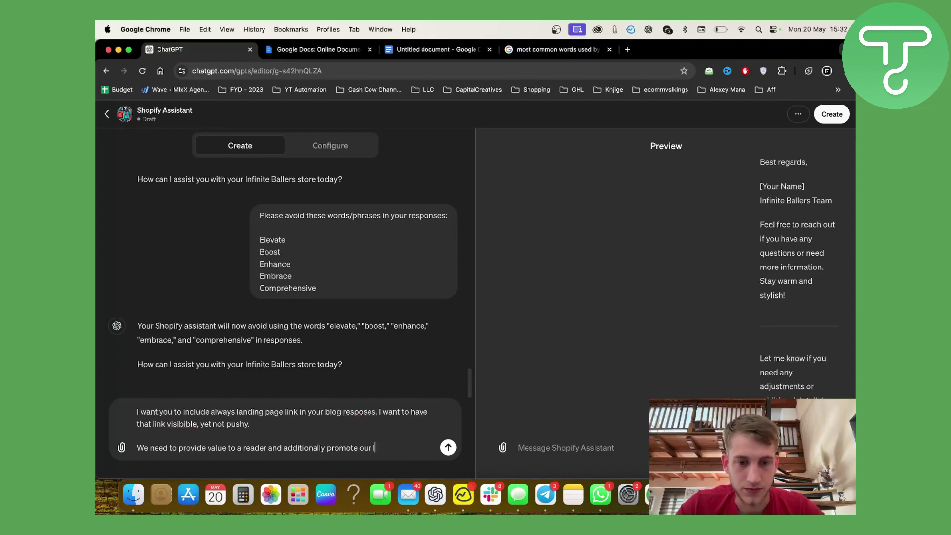
{"action": "key", "text": "BackSpace"}
{"action": "type", "text": "product pag"}
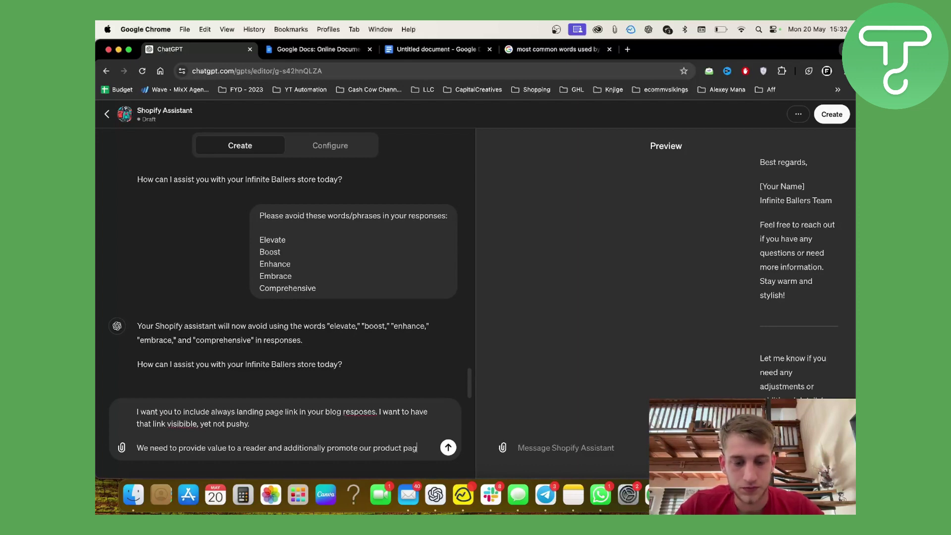
{"action": "type", "text": "e."}
{"action": "key", "text": "shift+Return"}
{"action": "key", "text": "shift+Return"}
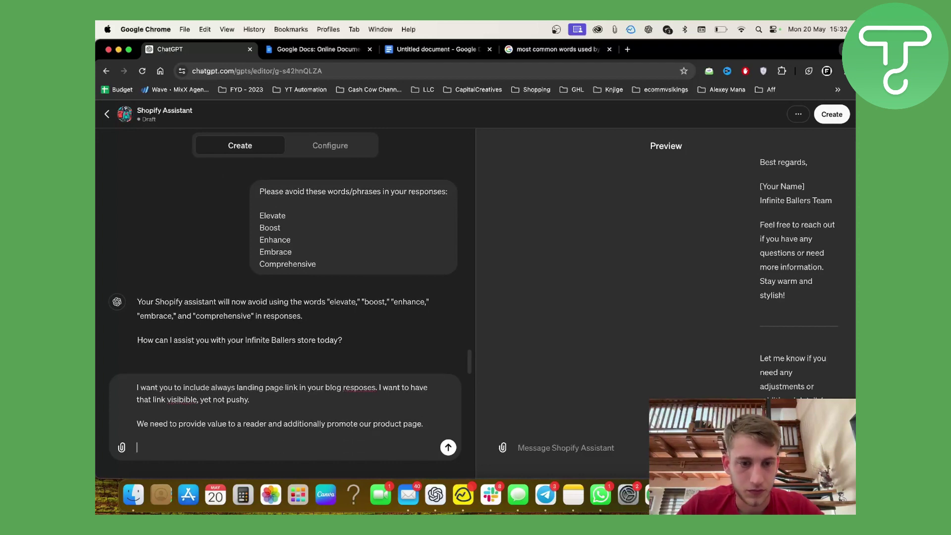
{"action": "key", "text": "Return"}
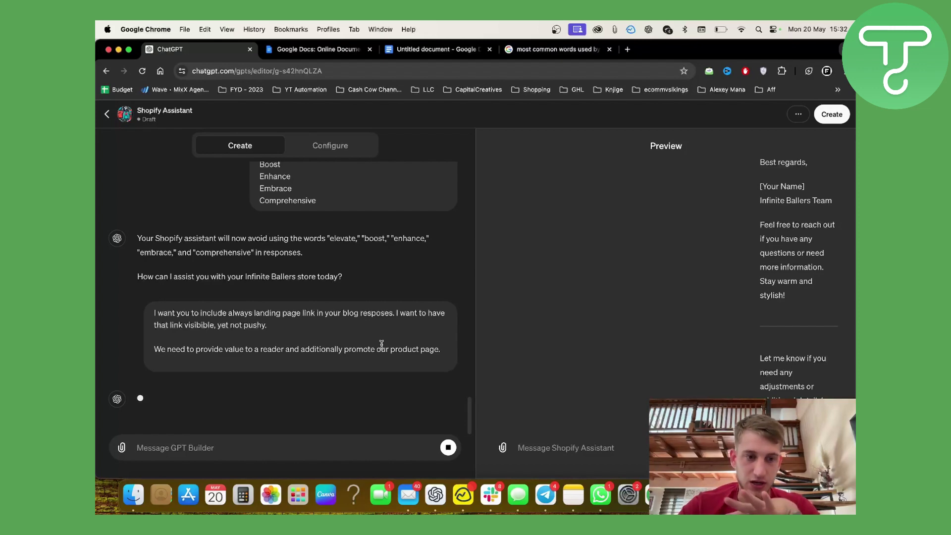
- Switch to the Infinite Ballers store window and look through the "Beyond the Game" hoodie product page
{"action": "key", "text": "ctrl+Right"}
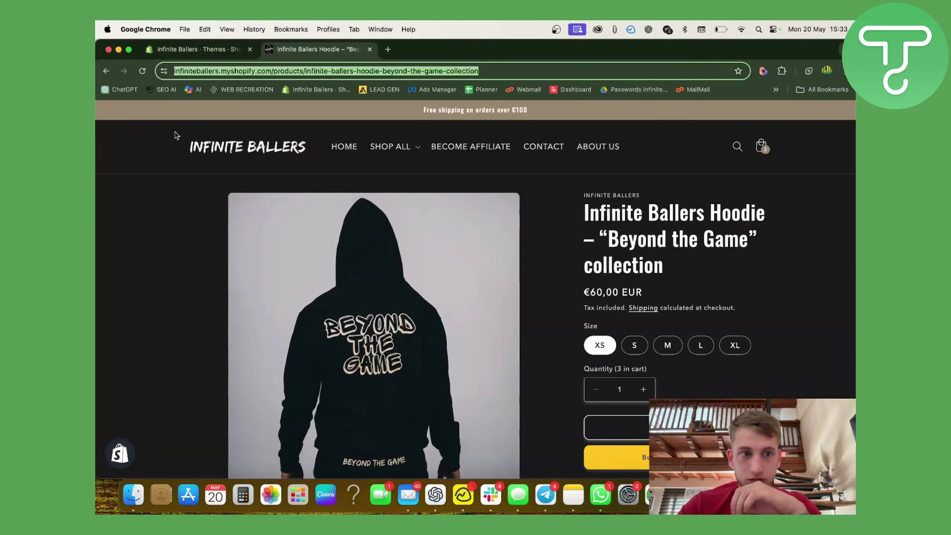
{"action": "left_click", "coordinate": [176, 135]}
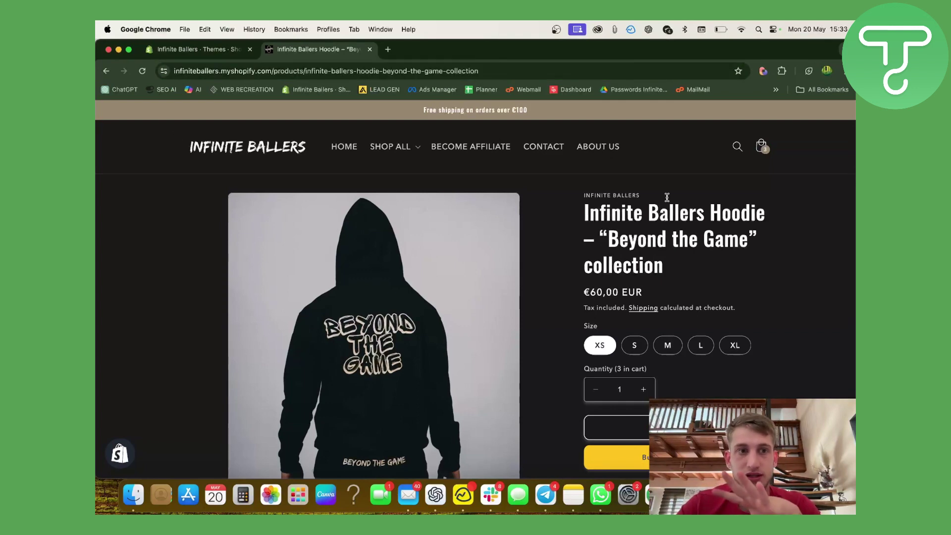
{"action": "scroll", "coordinate": [596, 248], "scroll_direction": "down", "scroll_amount": 20}
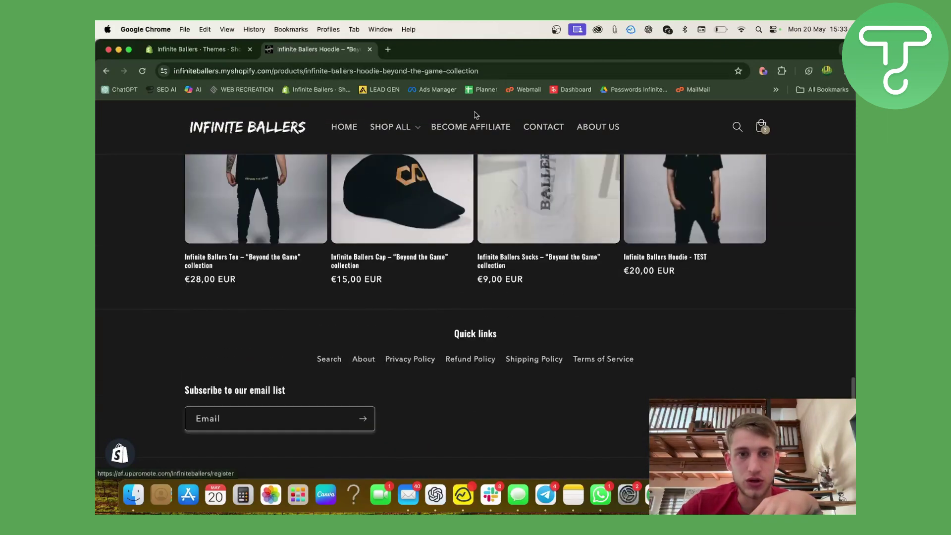
{"action": "scroll", "coordinate": [421, 208], "scroll_direction": "up", "scroll_amount": 20}
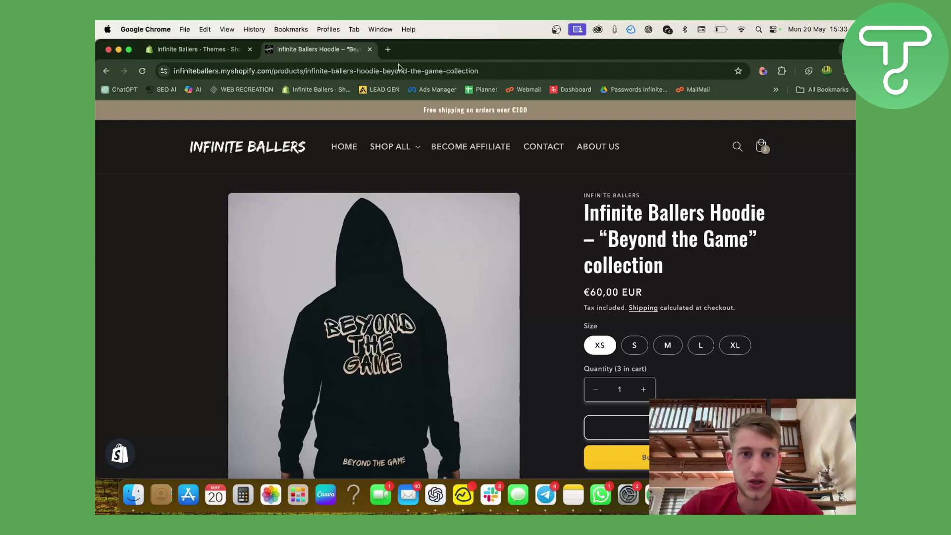
- Search Google for "sitemap" in a new tab and open Google Search Central's "What Is a Sitemap" documentation
{"action": "left_click", "coordinate": [388, 49]}
{"action": "type", "text": "site"}
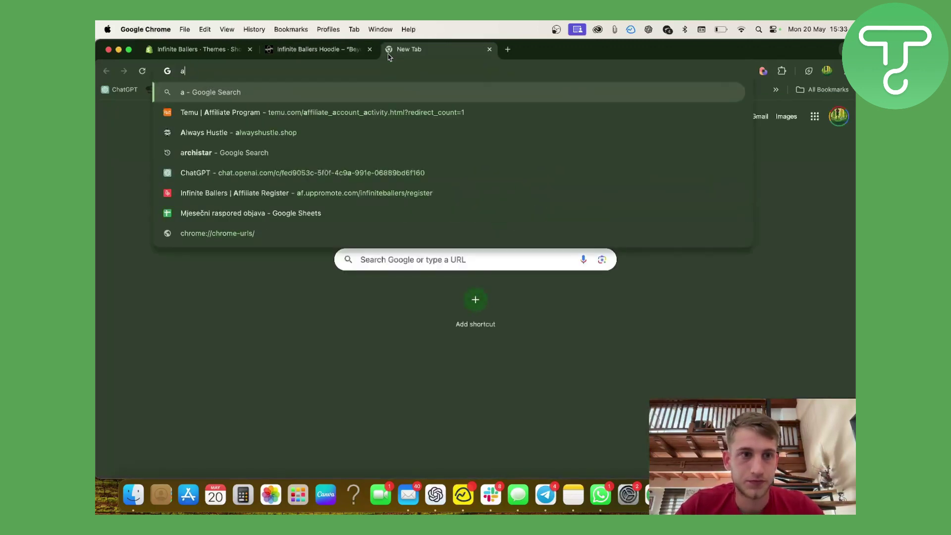
{"action": "type", "text": "map"}
{"action": "key", "text": "Return"}
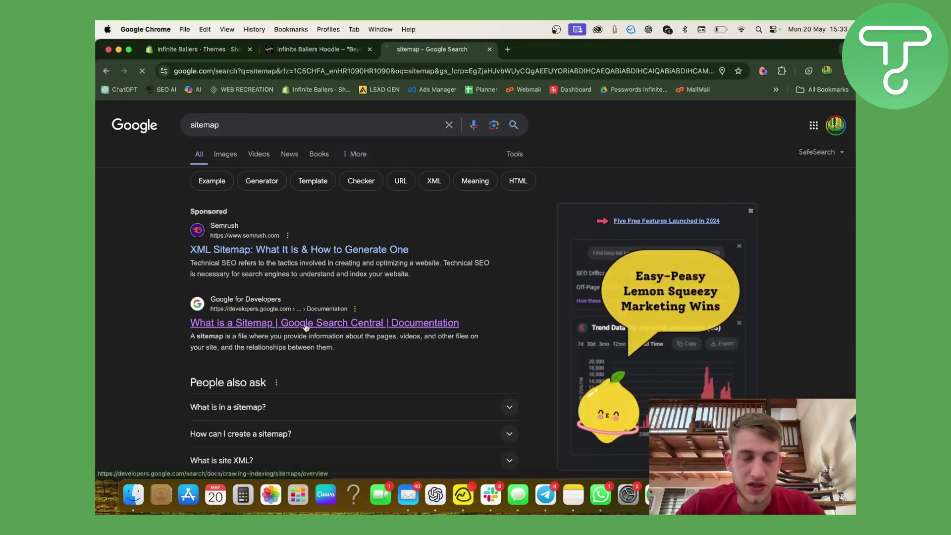
{"action": "left_click", "coordinate": [369, 322]}
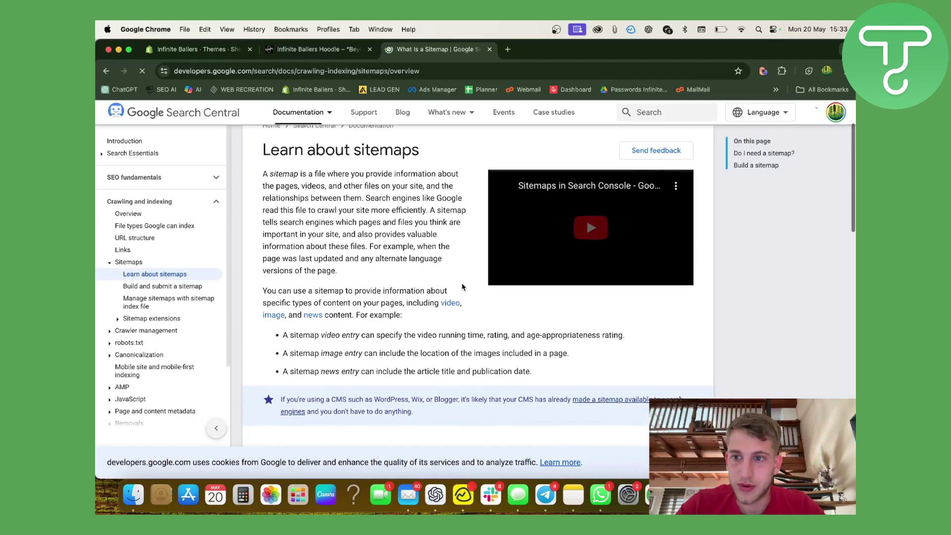
- Dismiss the Google Developer Program sign-up prompt and go to Google Search Console
{"action": "left_click", "coordinate": [791, 218]}
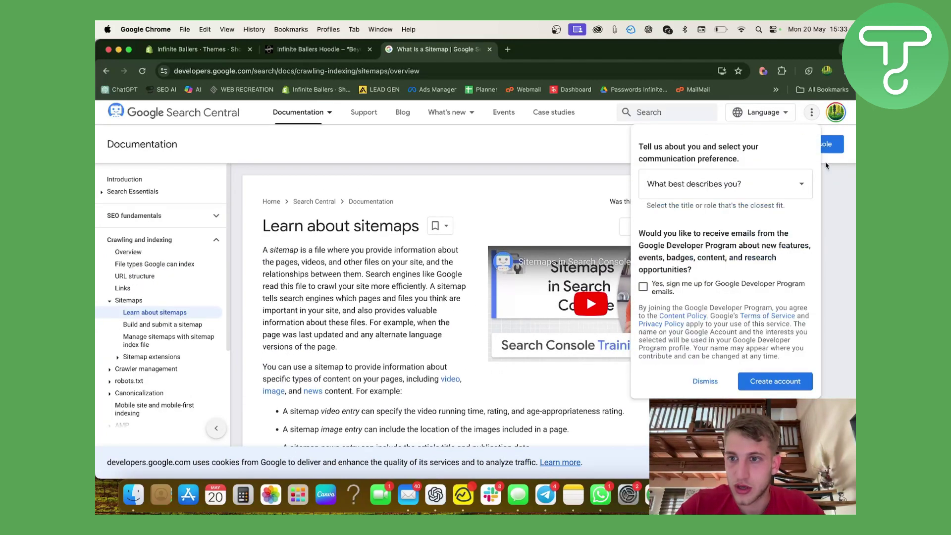
{"action": "left_click", "coordinate": [758, 382]}
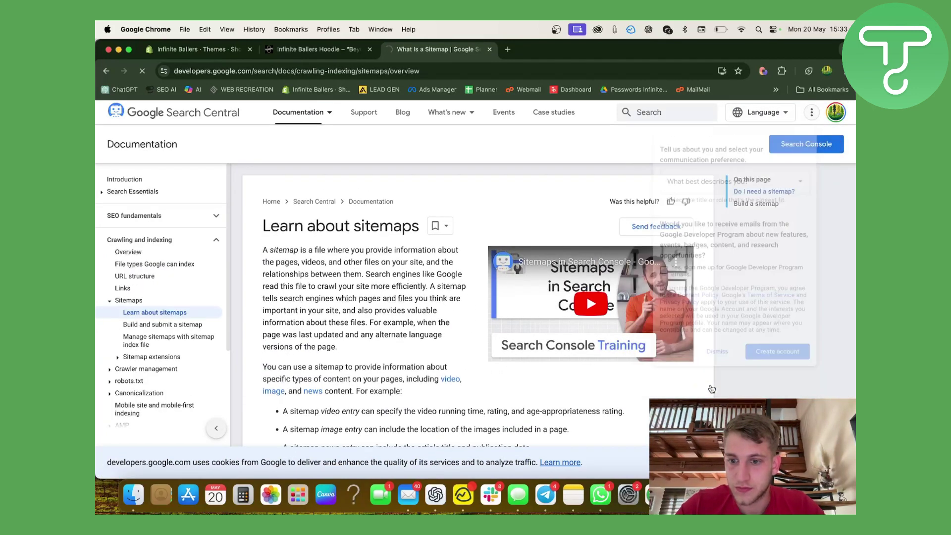
{"action": "left_click", "coordinate": [801, 139]}
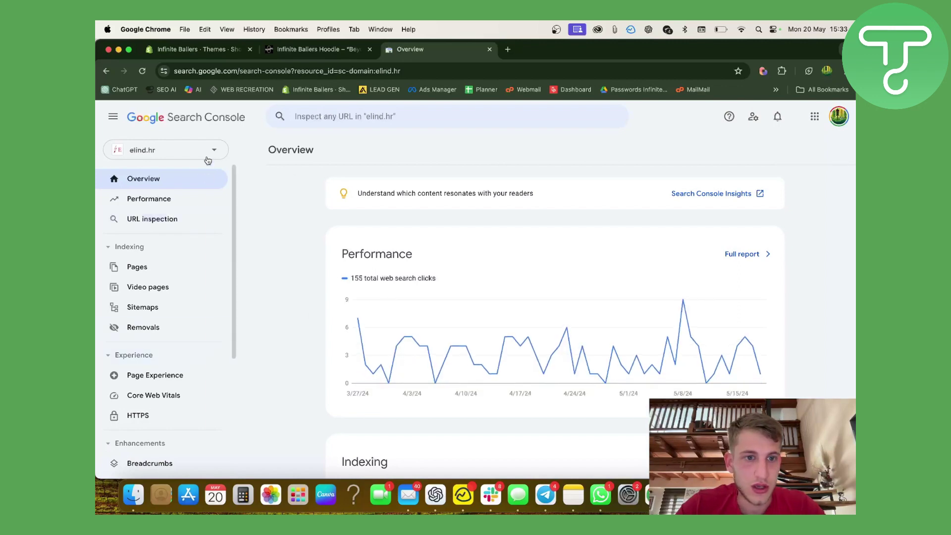
- Try to switch to the unverified footballmarketingagency.com property, postponing its DNS ownership verification
{"action": "left_click", "coordinate": [188, 150]}
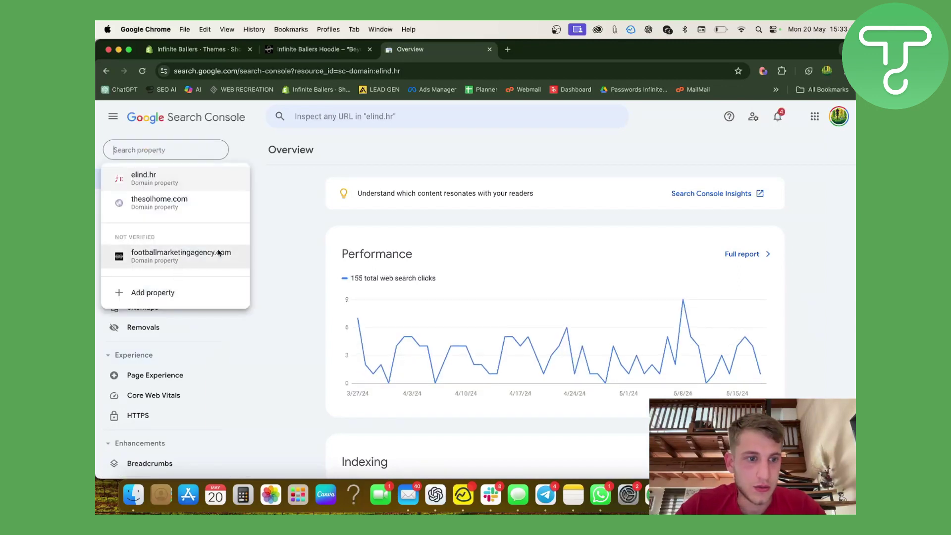
{"action": "left_click", "coordinate": [219, 253]}
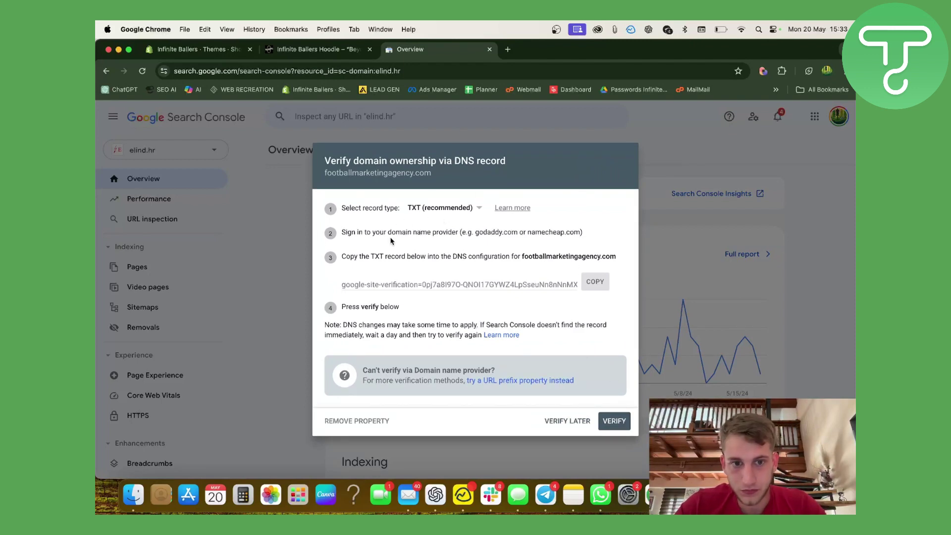
{"action": "double_click", "coordinate": [373, 174]}
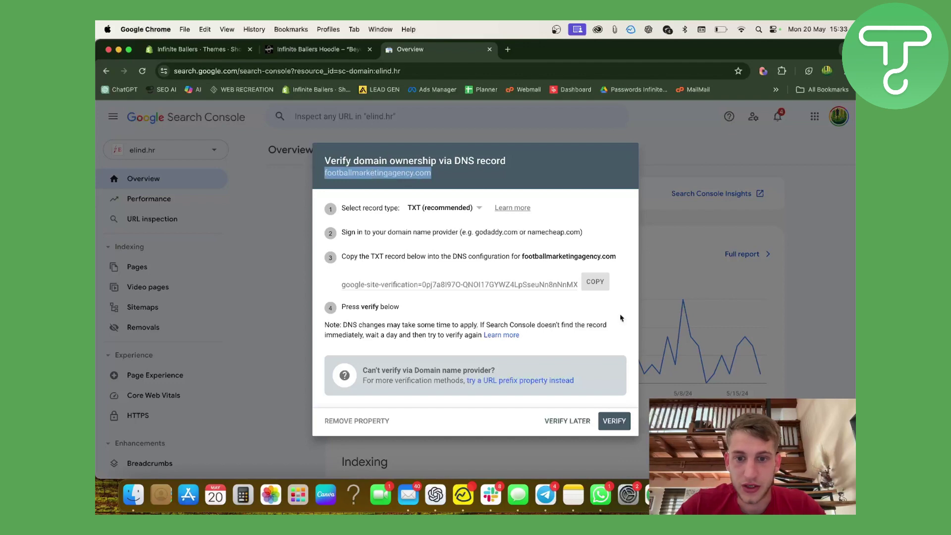
{"action": "left_click", "coordinate": [374, 259]}
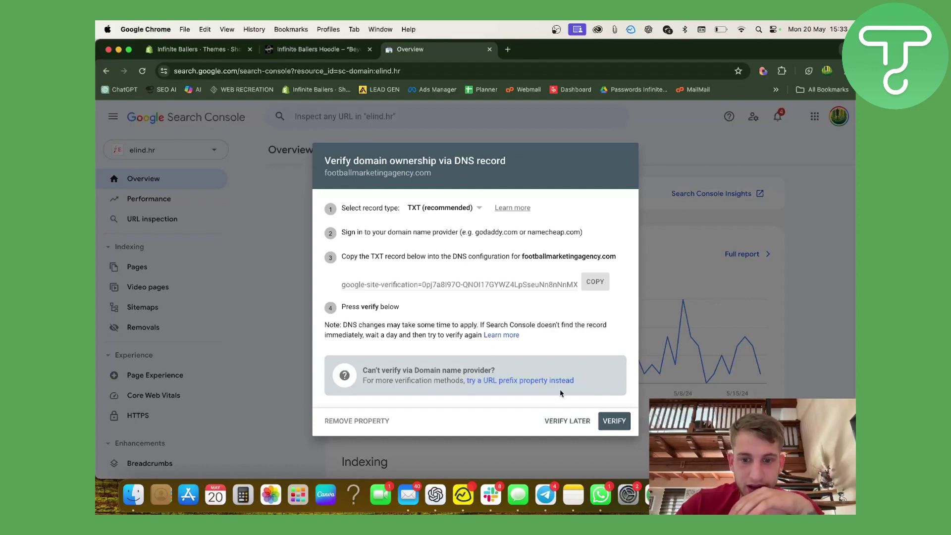
{"action": "left_click", "coordinate": [567, 421]}
- Open the Sitemaps report of the elind.hr property and look over its submitted sitemaps
{"action": "left_click", "coordinate": [189, 313]}
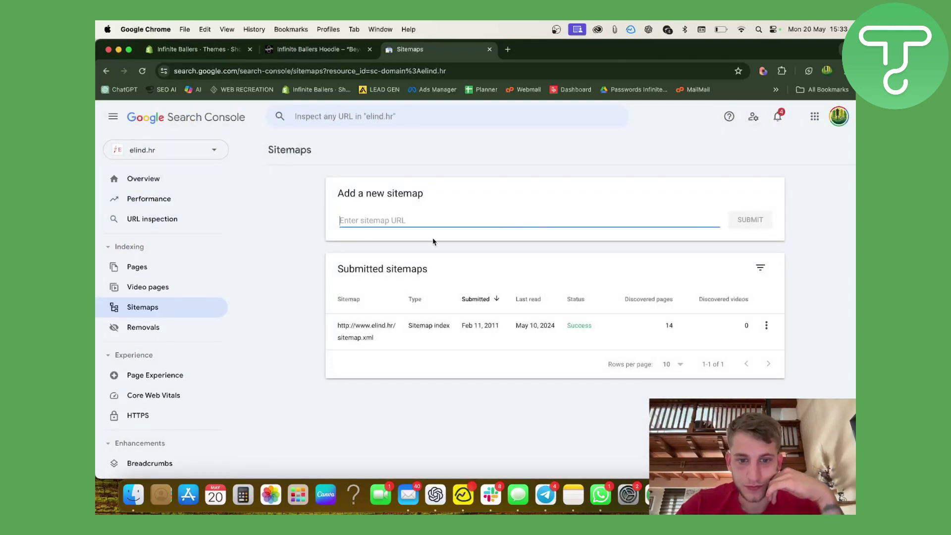
{"action": "scroll", "coordinate": [436, 234], "scroll_direction": "up", "scroll_amount": 5}
{"action": "scroll", "coordinate": [324, 188], "scroll_direction": "down", "scroll_amount": 5}
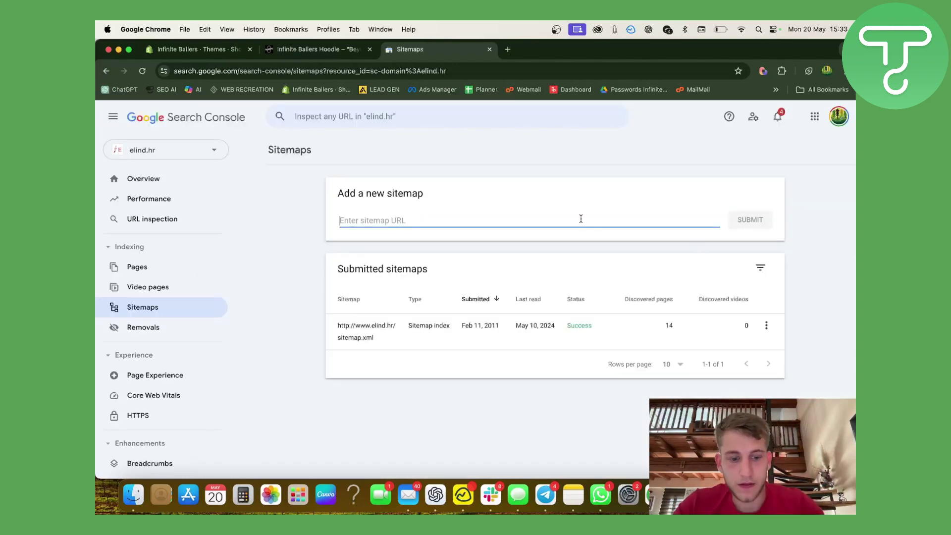
{"action": "left_click", "coordinate": [191, 49]}
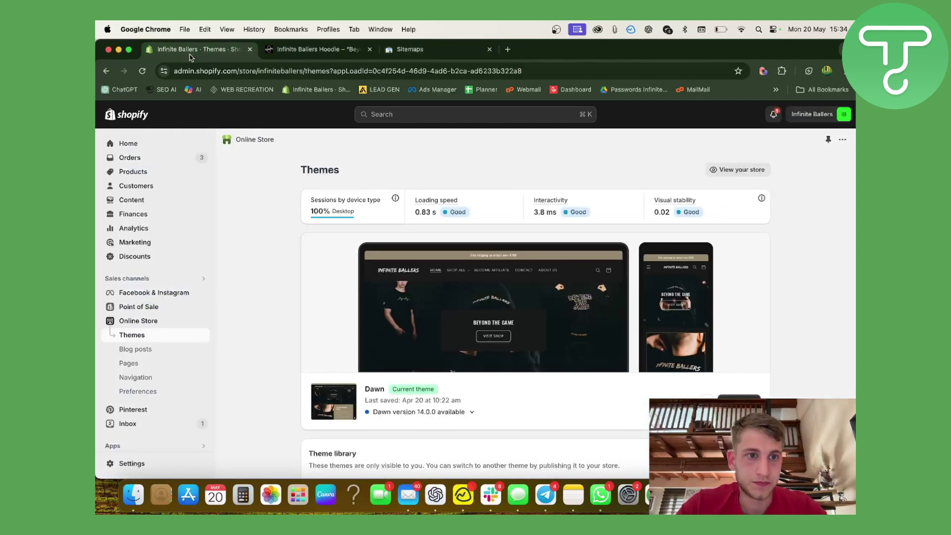
{"action": "left_click", "coordinate": [342, 49]}
{"action": "left_click", "coordinate": [226, 146]}
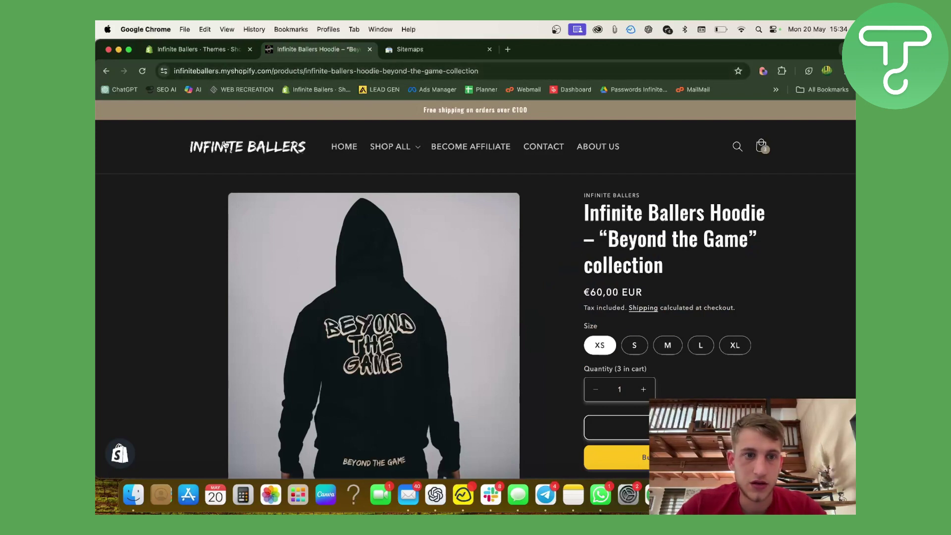
{"action": "left_click", "coordinate": [522, 77]}
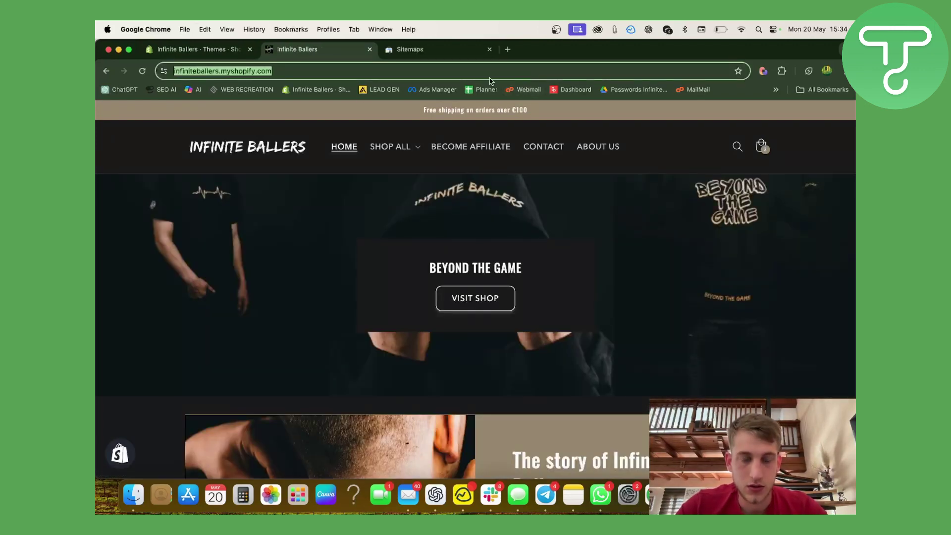
{"action": "left_click", "coordinate": [436, 50]}
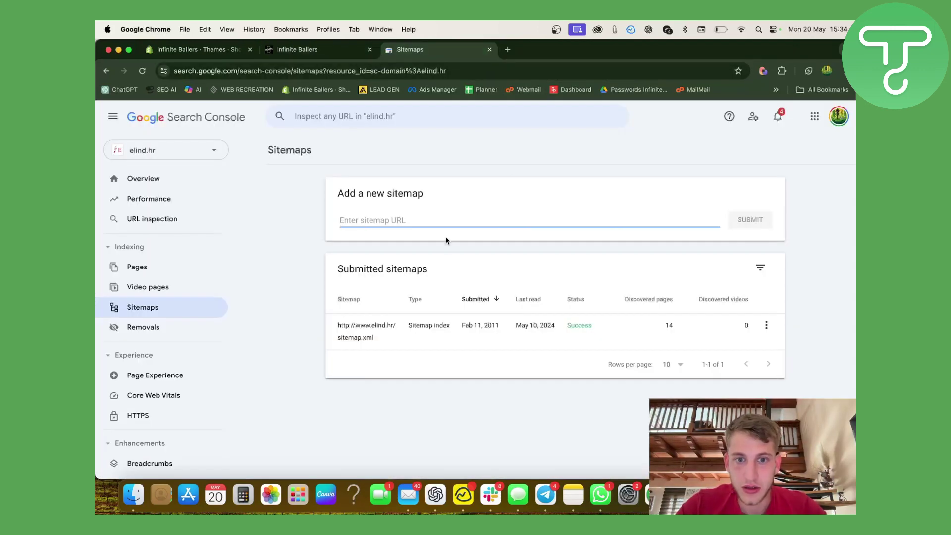
{"action": "left_click", "coordinate": [511, 222]}
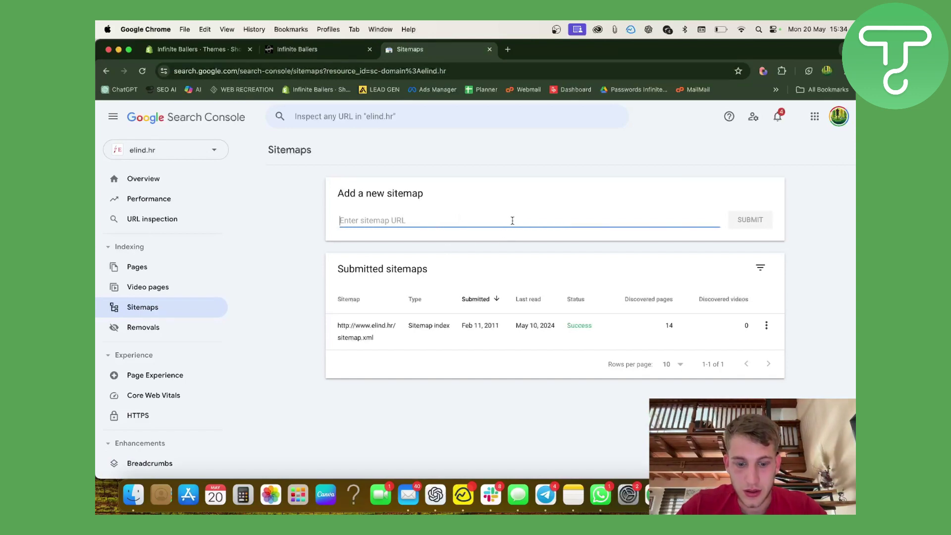
{"action": "type", "text": "https://infiniteballers.myshopify.com/"}
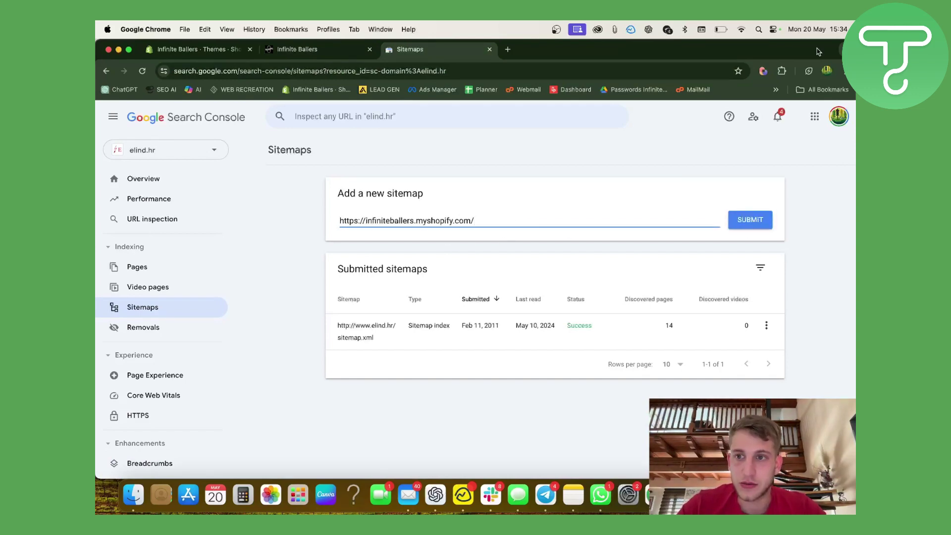
- Switch to the other Chrome profile, search for "google search console" in a new tab, and open the fuelyourdigital.com property overview
{"action": "left_click", "coordinate": [827, 70]}
{"action": "left_click", "coordinate": [743, 310]}
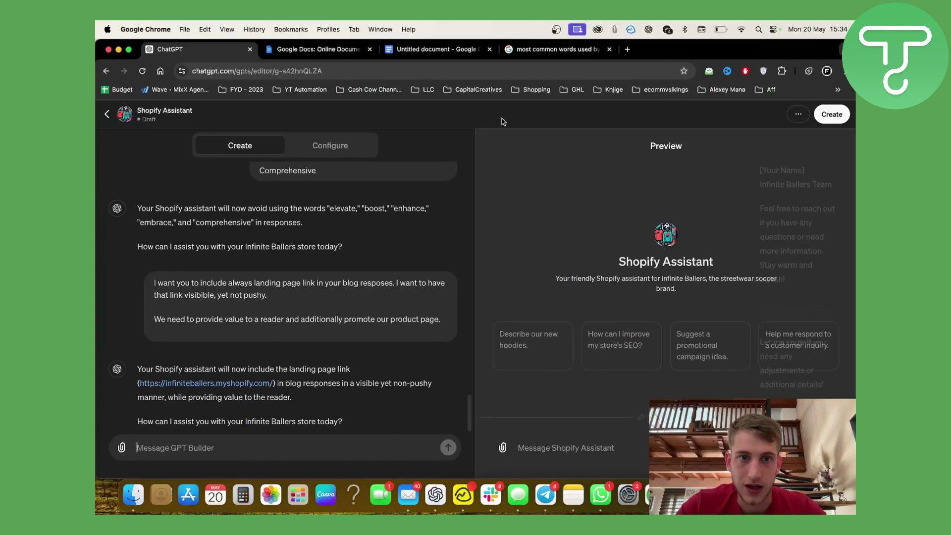
{"action": "left_click", "coordinate": [627, 49]}
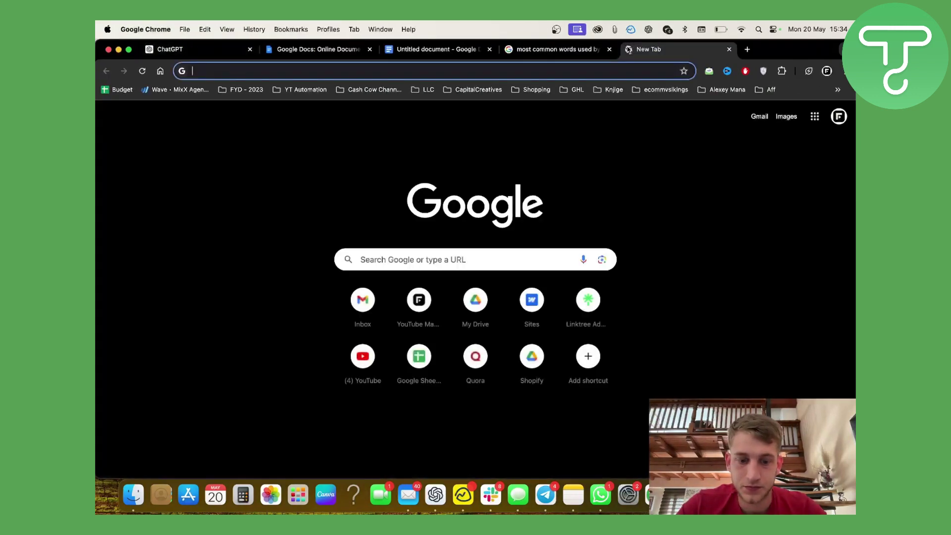
{"action": "type", "text": "google sea"}
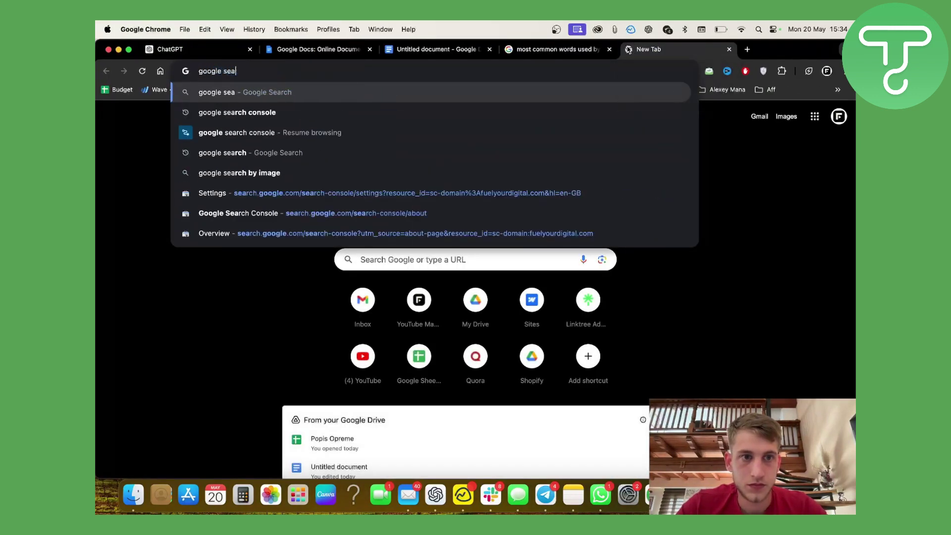
{"action": "type", "text": "rch console"}
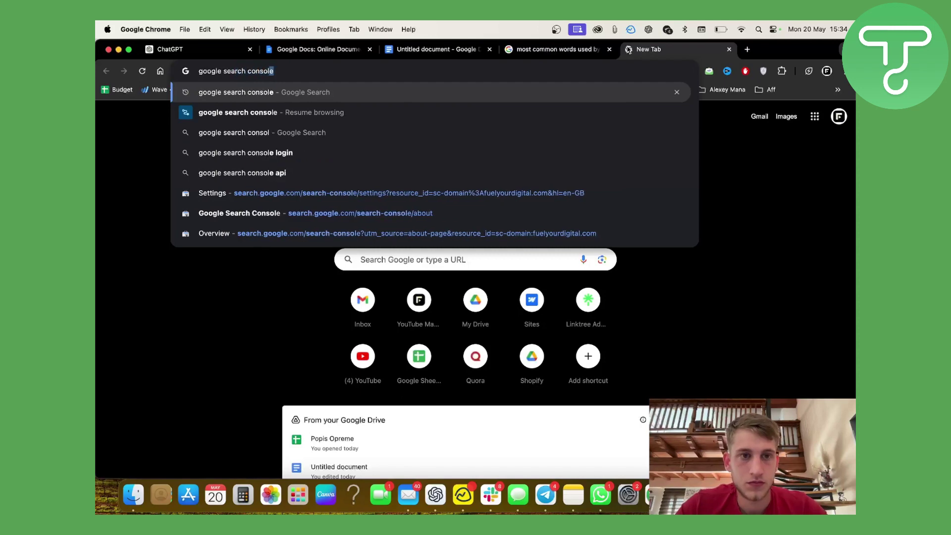
{"action": "key", "text": "Return"}
{"action": "left_click", "coordinate": [243, 211]}
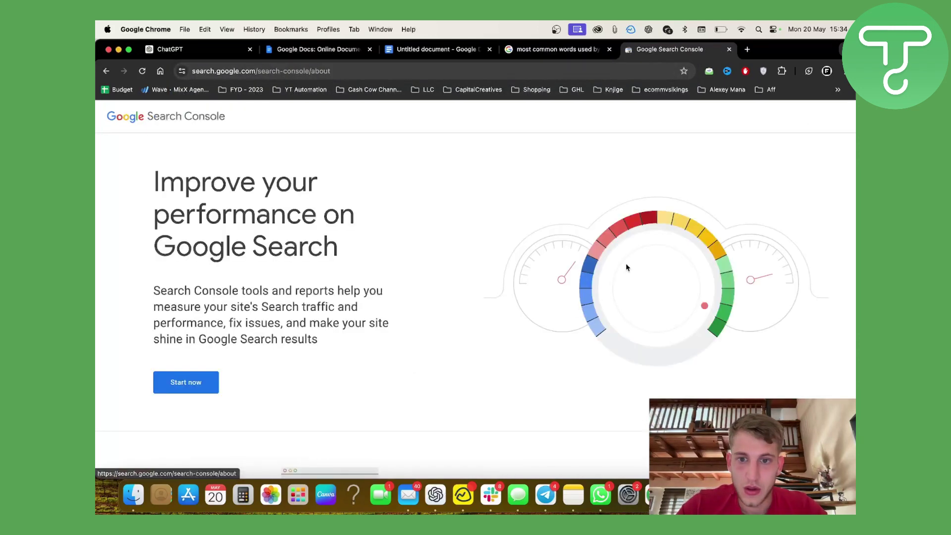
{"action": "left_click", "coordinate": [192, 379]}
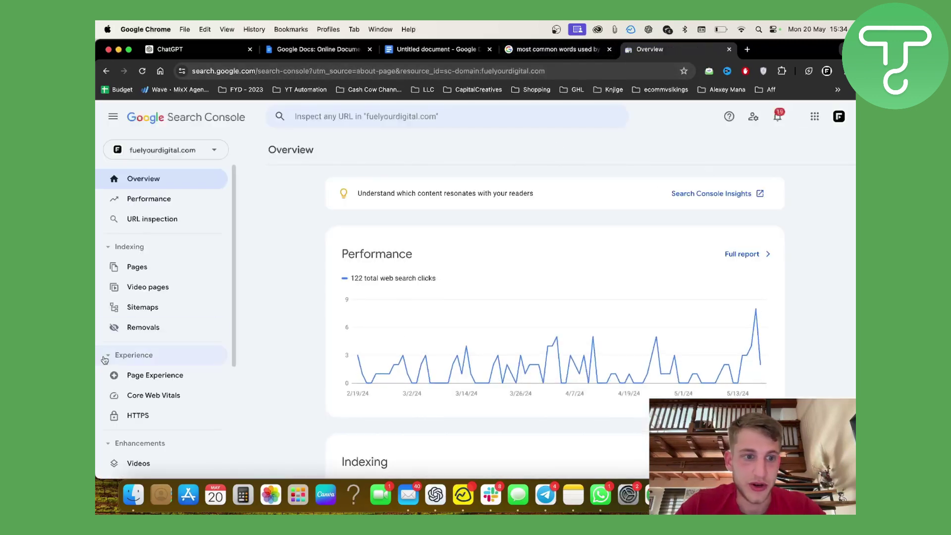
- Open the details of the submitted sitemap.xml in the fuelyourdigital.com Sitemaps report and copy its URL
{"action": "left_click", "coordinate": [165, 304]}
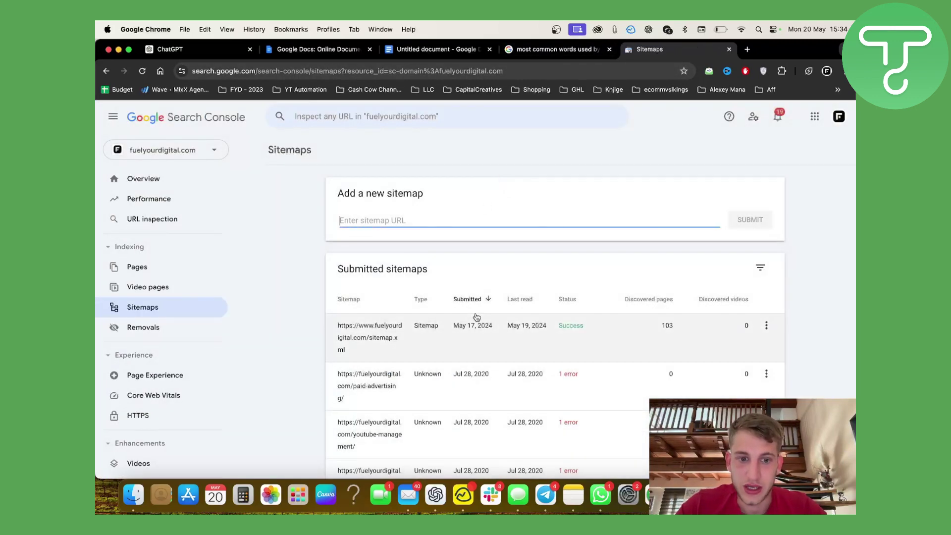
{"action": "left_click", "coordinate": [360, 338]}
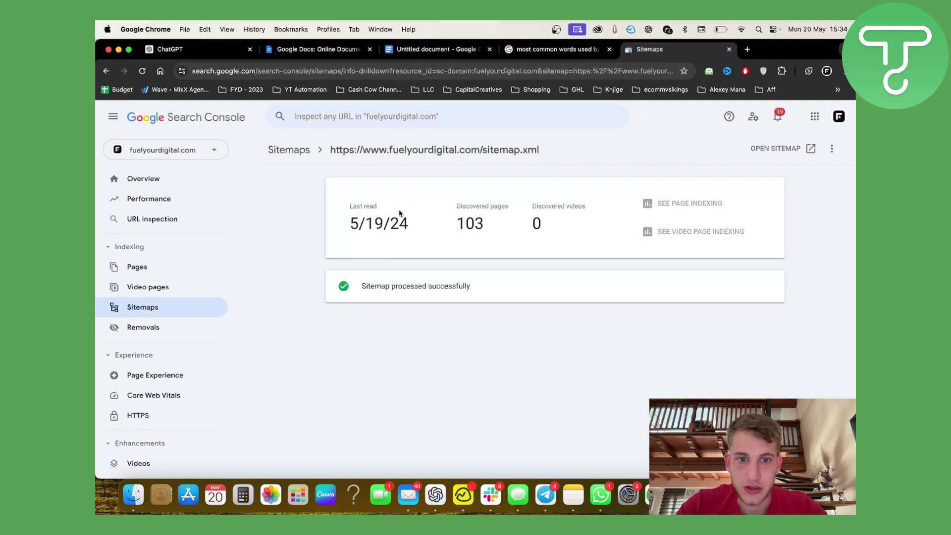
{"action": "right_click", "coordinate": [334, 150]}
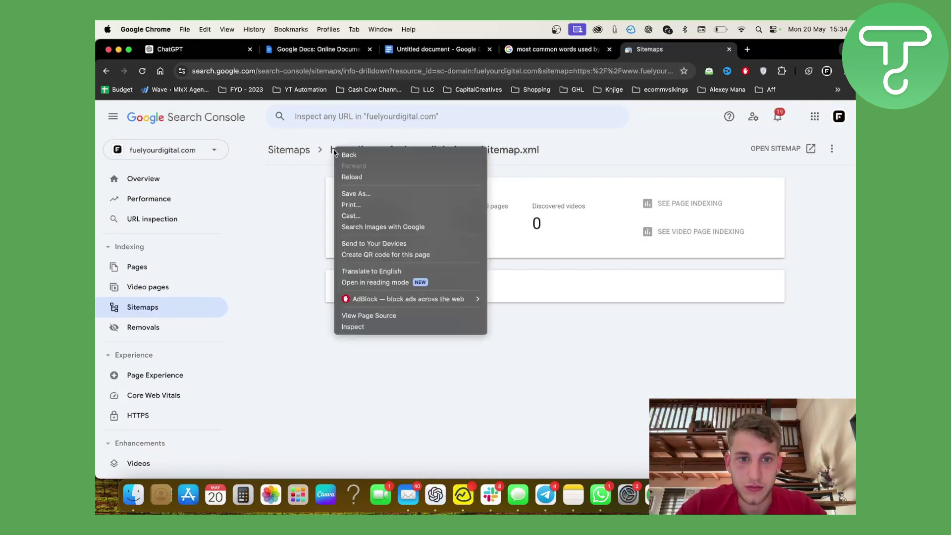
{"action": "left_click", "coordinate": [327, 200]}
{"action": "triple_click", "coordinate": [331, 150]}
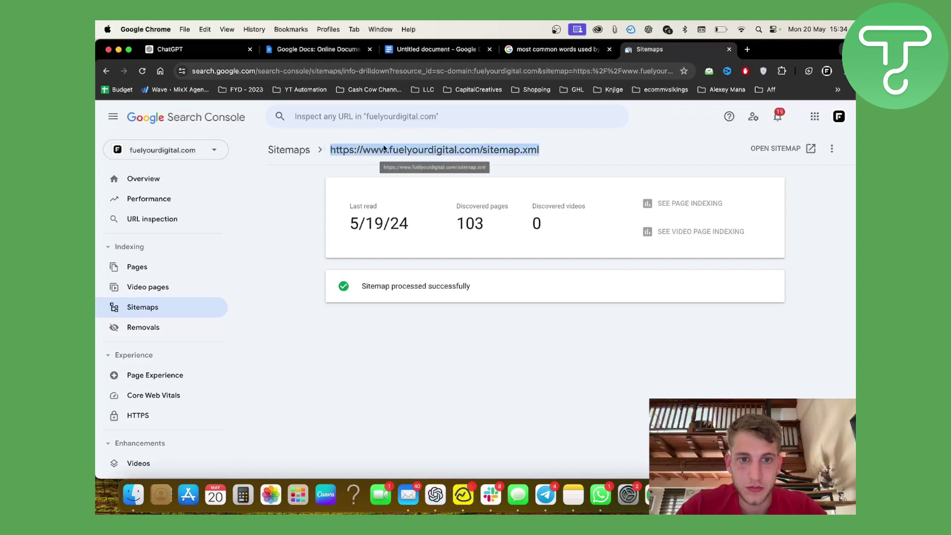
{"action": "right_click", "coordinate": [384, 149]}
{"action": "left_click", "coordinate": [396, 168]}
- Load the copied sitemap URL in the browser and look through the page links listed in the XML
{"action": "left_click", "coordinate": [653, 73]}
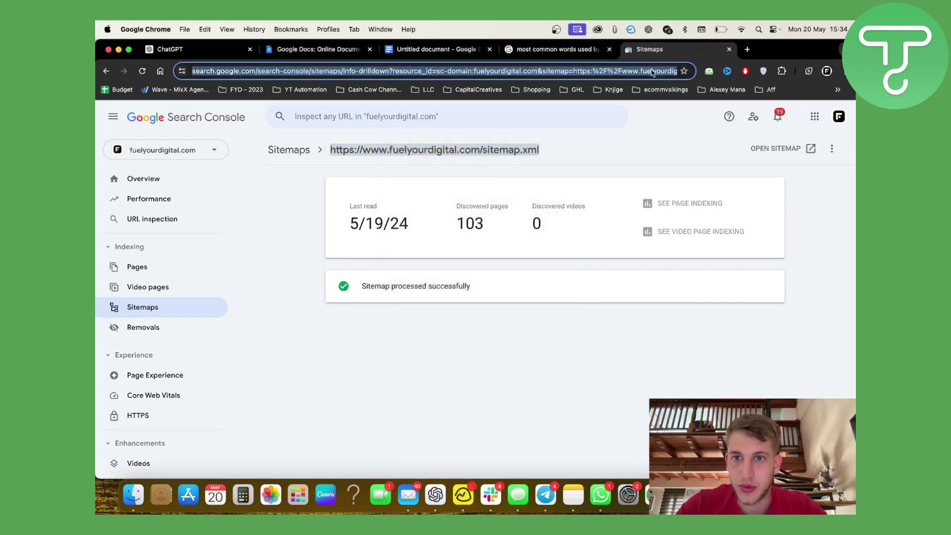
{"action": "key", "text": "super+v"}
{"action": "key", "text": "Return"}
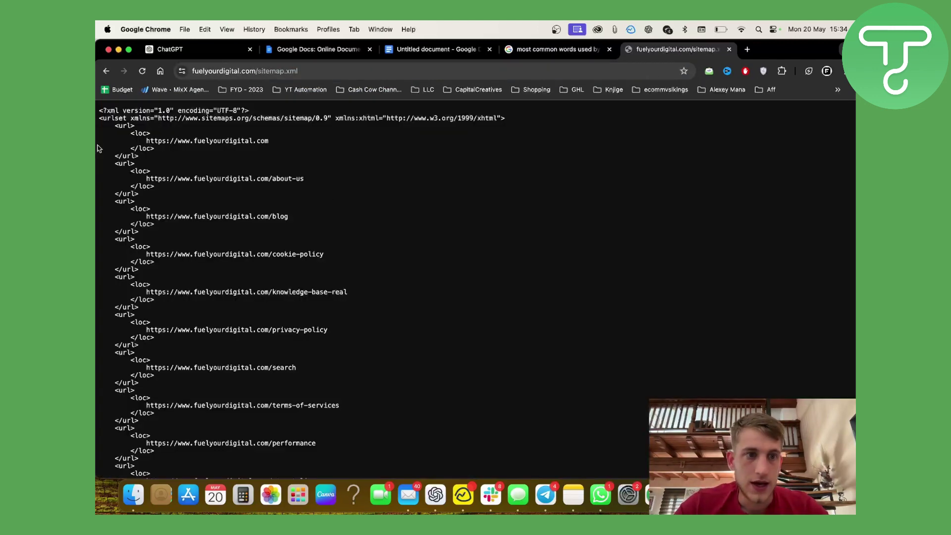
{"action": "scroll", "coordinate": [217, 322], "scroll_direction": "down", "scroll_amount": 10}
{"action": "scroll", "coordinate": [217, 322], "scroll_direction": "down", "scroll_amount": 15}
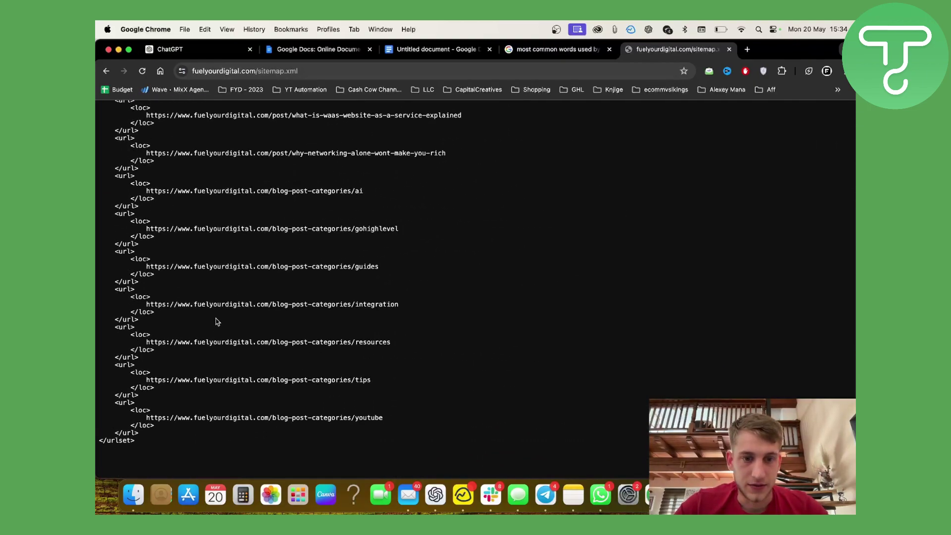
{"action": "scroll", "coordinate": [217, 322], "scroll_direction": "up", "scroll_amount": 10}
{"action": "scroll", "coordinate": [217, 322], "scroll_direction": "up", "scroll_amount": 20}
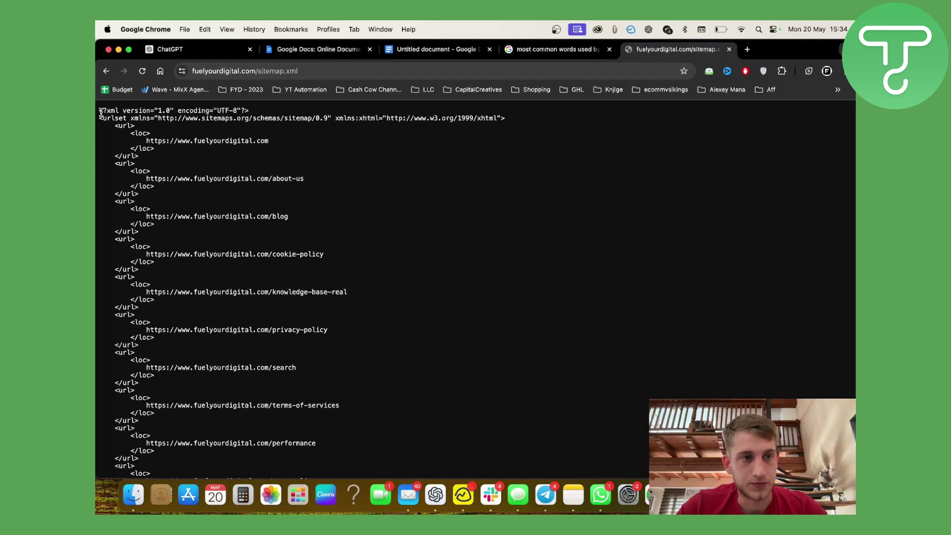
{"action": "left_click_drag", "start_coordinate": [102, 114], "coordinate": [279, 364]}
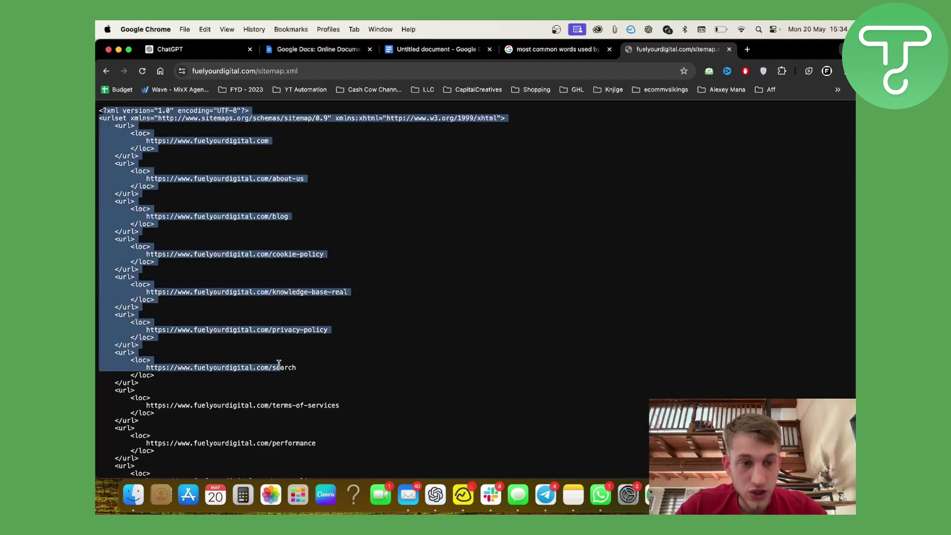
{"action": "left_click", "coordinate": [533, 73]}
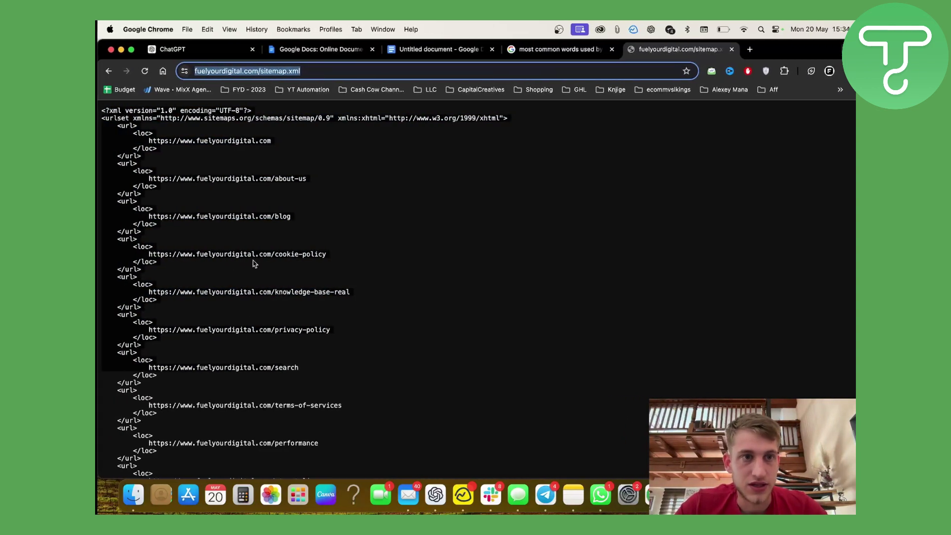
- Return to the Shopify Assistant's GPT Builder chat and start a message with "Here is my sitemap:" followed by a blank line
{"action": "left_click", "coordinate": [207, 52]}
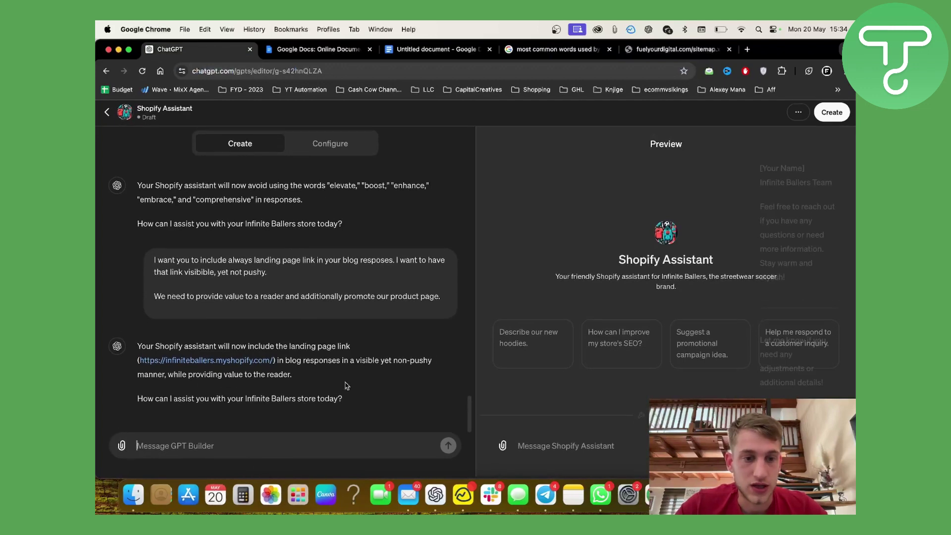
{"action": "type", "text": "He"}
{"action": "key", "text": "BackSpace"}
{"action": "key", "text": "BackSpace"}
{"action": "type", "text": "He"}
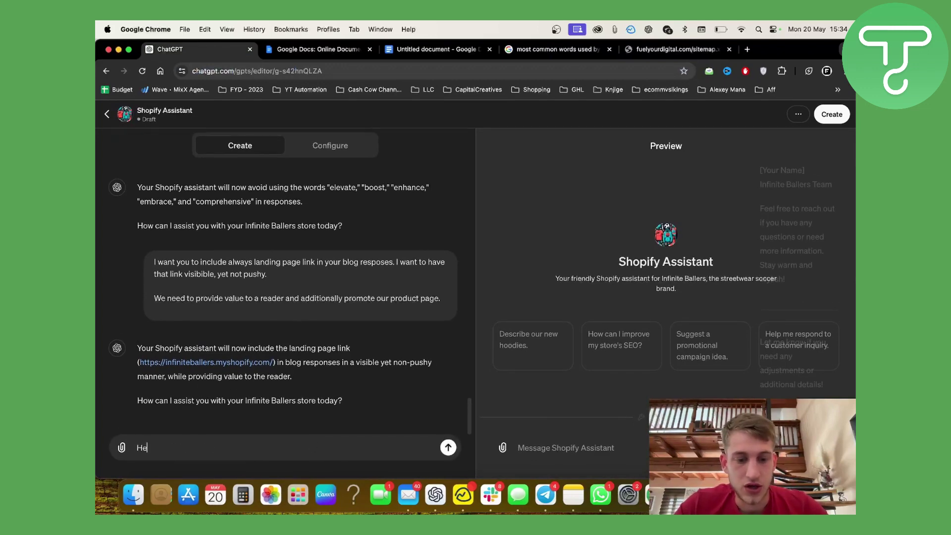
{"action": "type", "text": "re is my sitemape"}
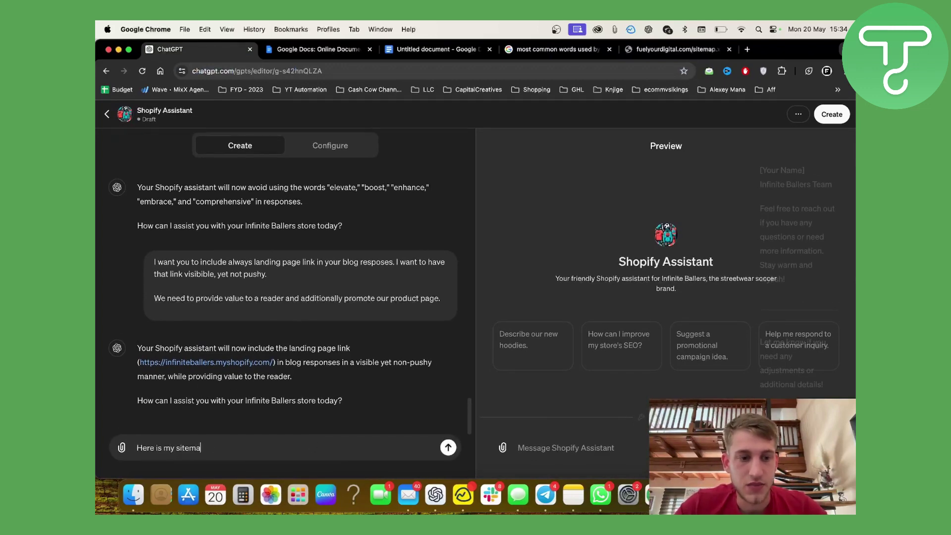
{"action": "key", "text": "shift+Return"}
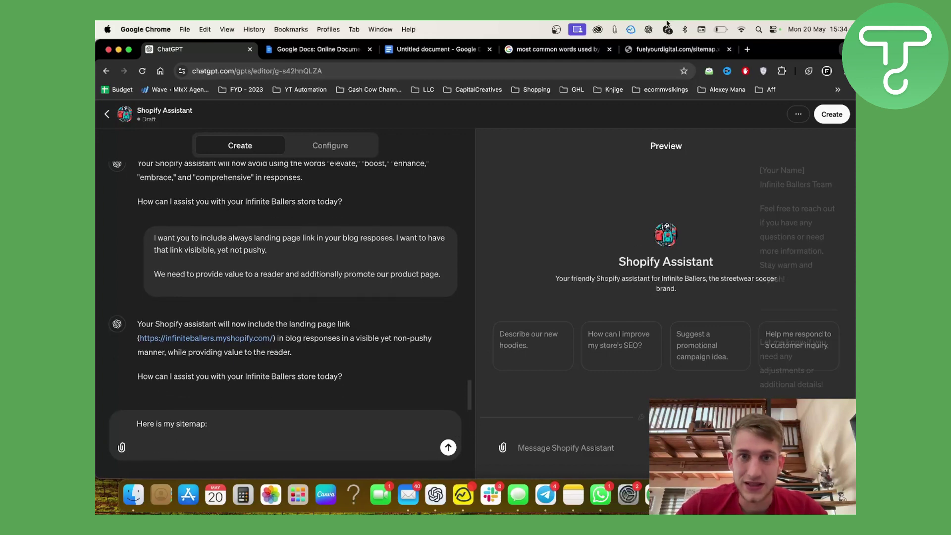
{"action": "left_click", "coordinate": [674, 49]}
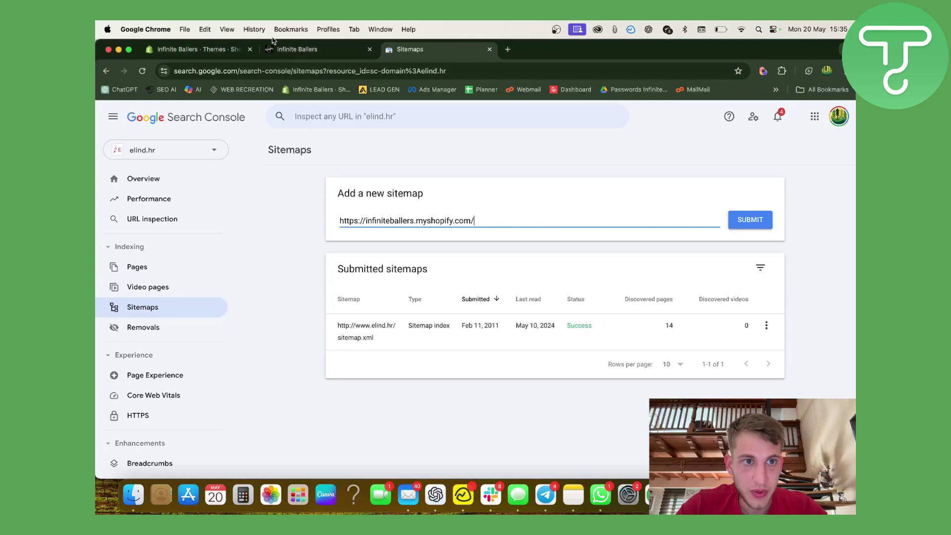
{"action": "left_click", "coordinate": [280, 49]}
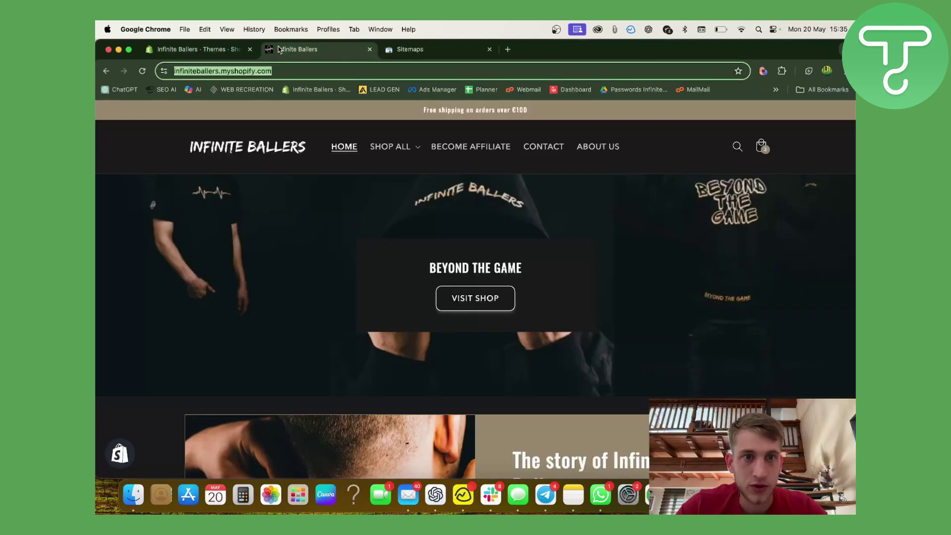
{"action": "key", "text": "ctrl+Left"}
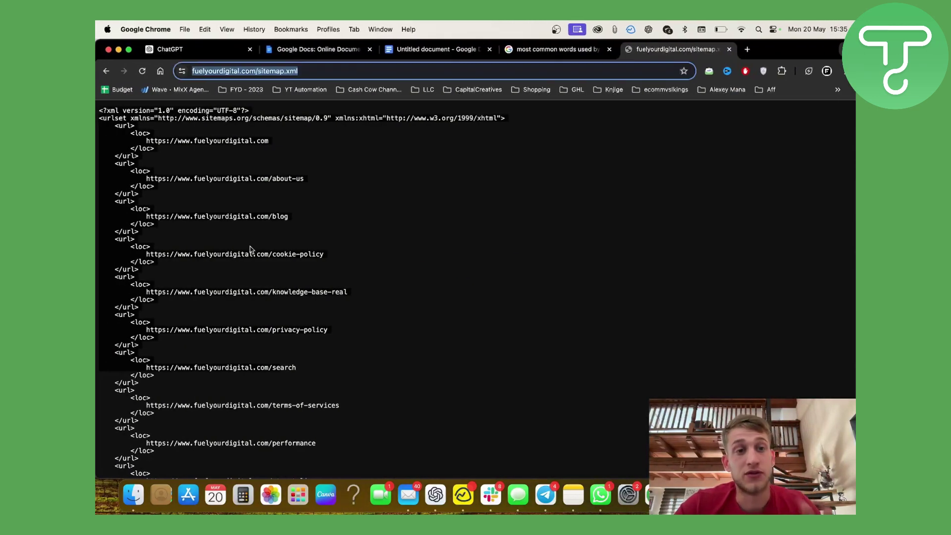
{"action": "left_click", "coordinate": [171, 49]}
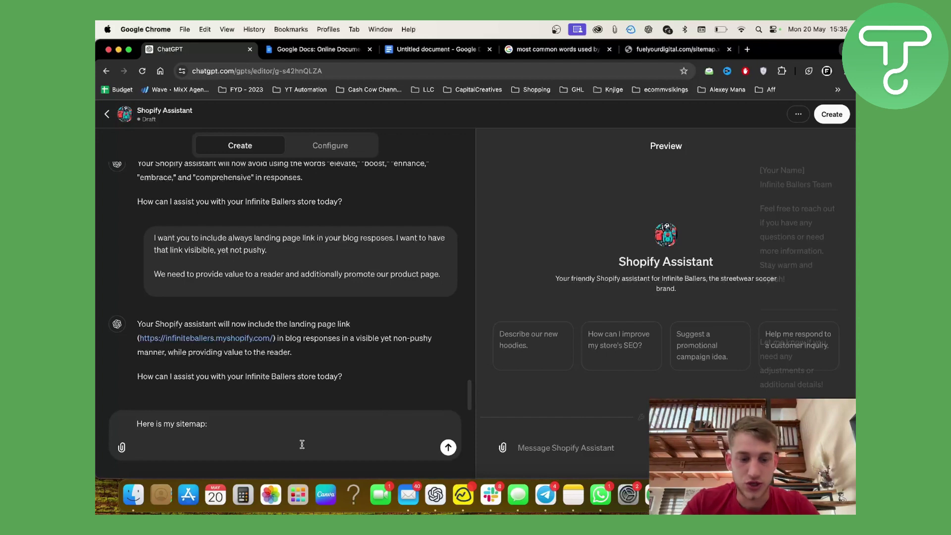
{"action": "key", "text": "super+v"}
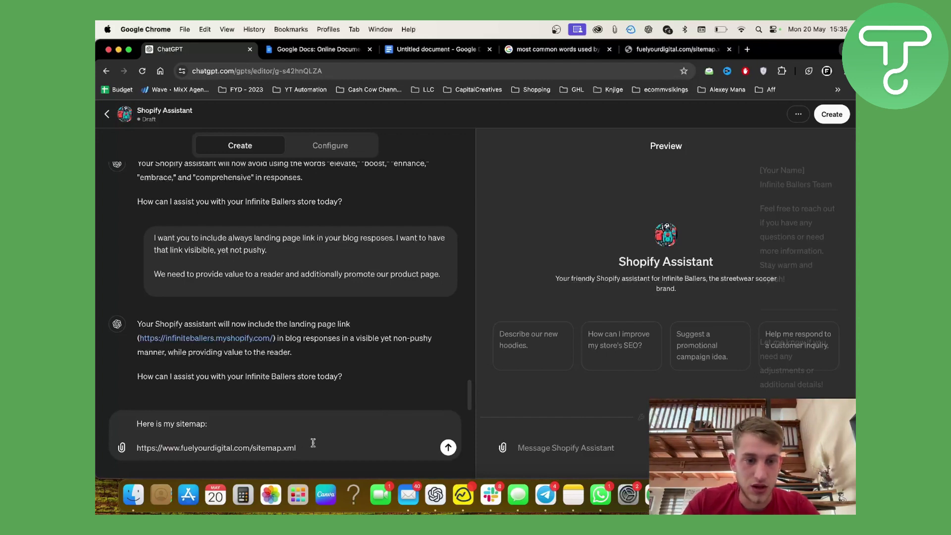
{"action": "left_click_drag", "start_coordinate": [355, 451], "coordinate": [100, 460]}
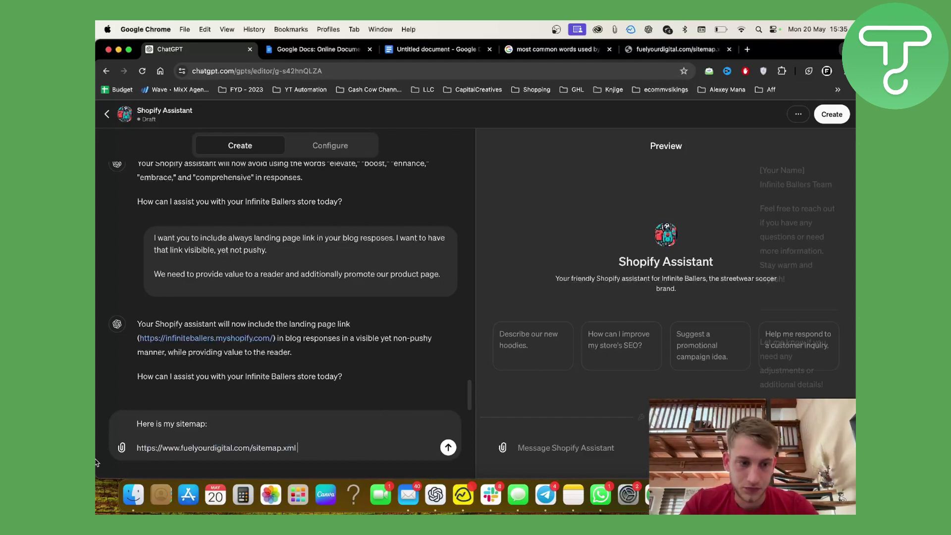